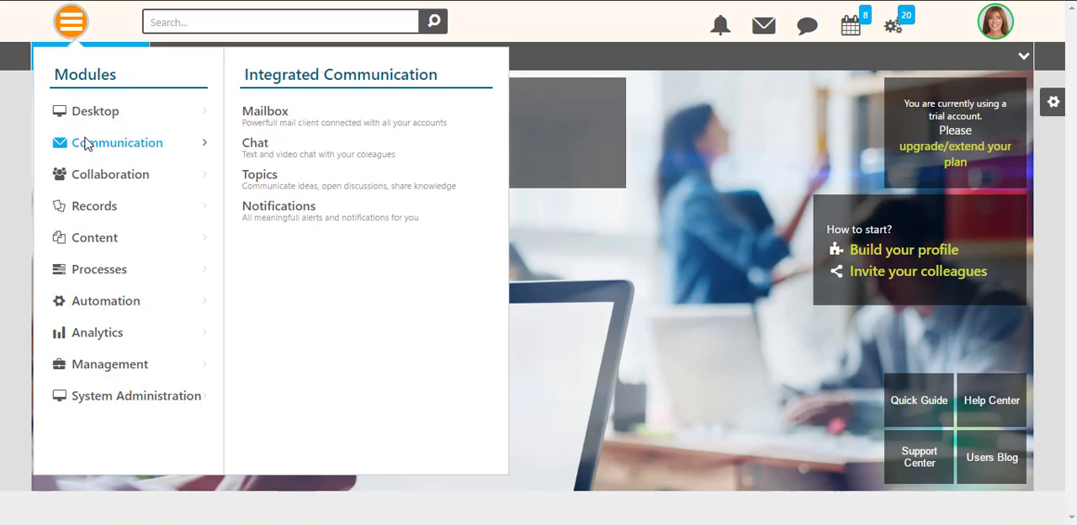
- Open Notification Scenarios from the Automation module and check which actions are offered for the existing scenario
{"action": "mouse_move", "coordinate": [90, 218]}
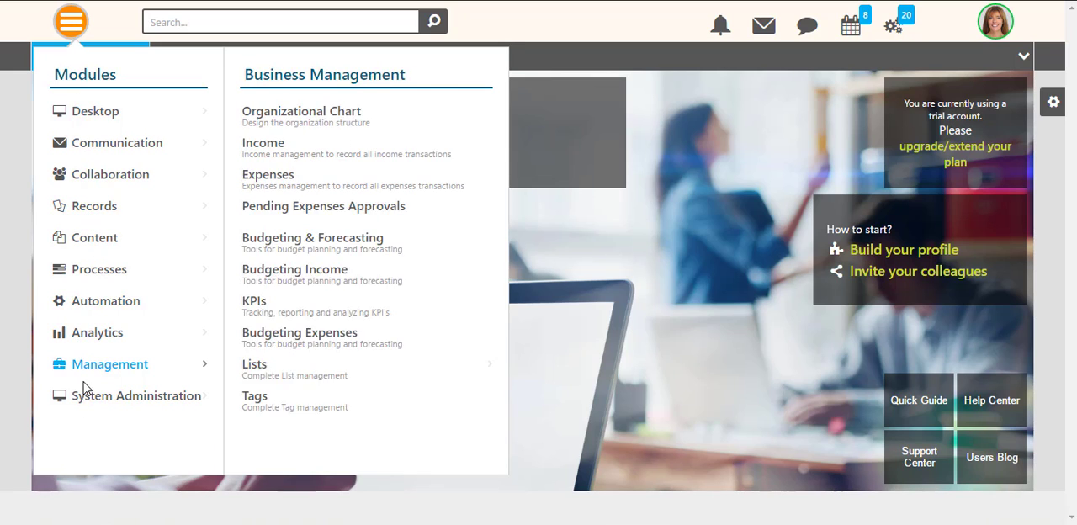
{"action": "mouse_move", "coordinate": [93, 306]}
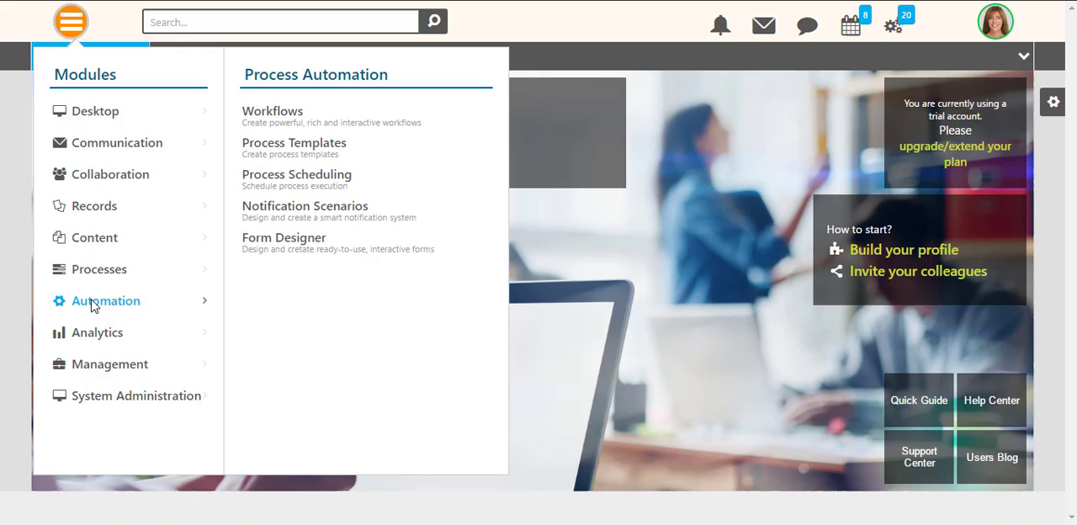
{"action": "left_click", "coordinate": [283, 214]}
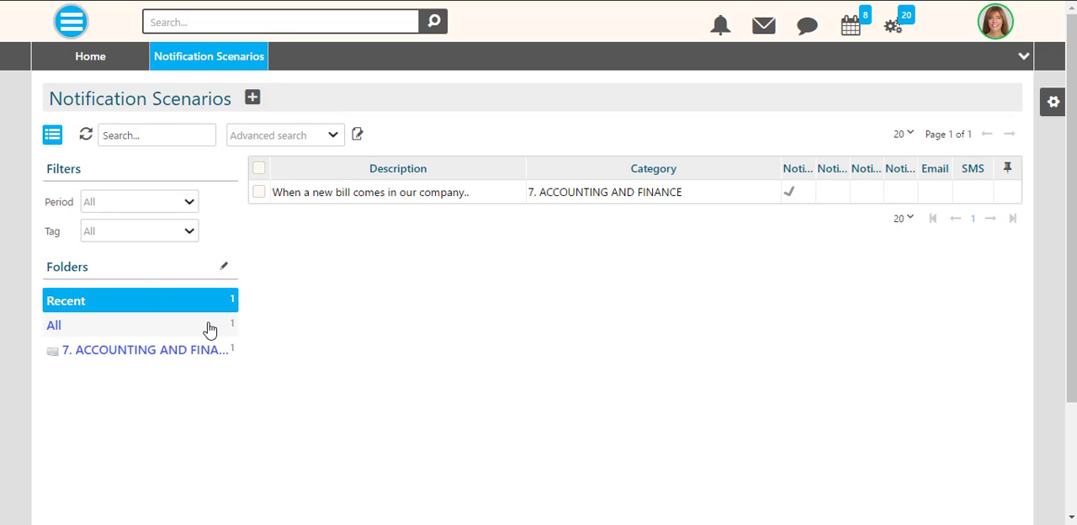
{"action": "left_click", "coordinate": [259, 192]}
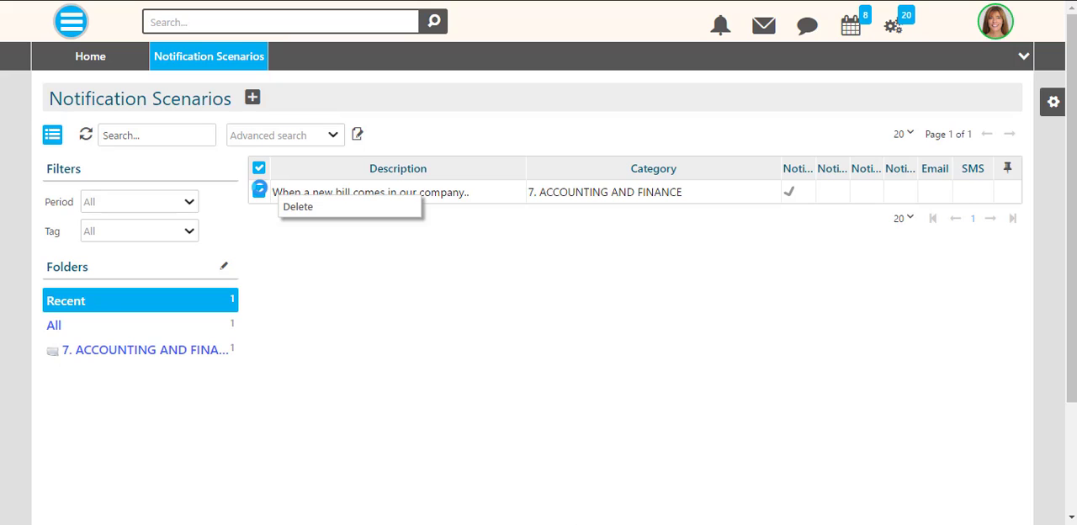
{"action": "left_click", "coordinate": [260, 192]}
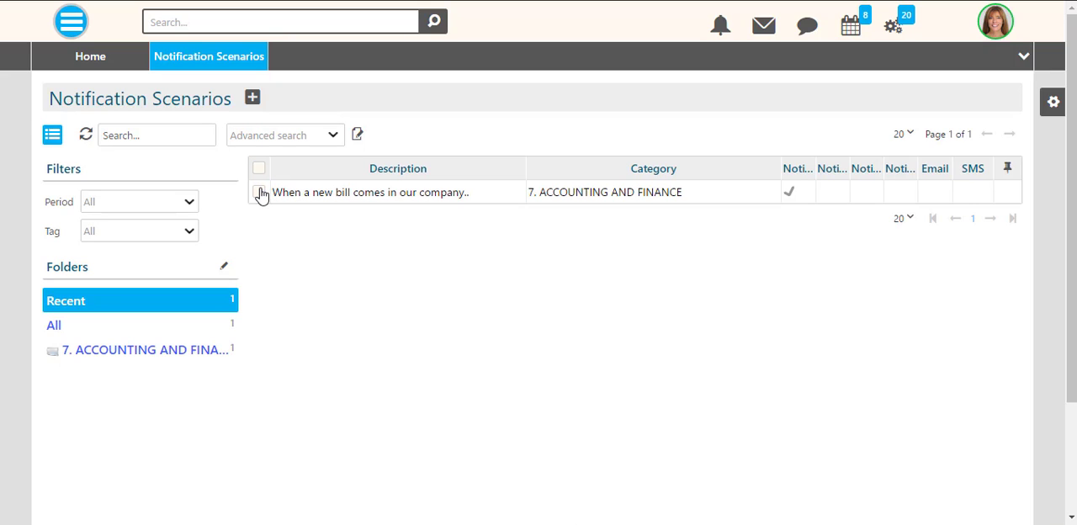
- Start a new notification scenario described as "All-hands meeting is about to start" in the category 1. MANAGEMENT
{"action": "left_click", "coordinate": [252, 97]}
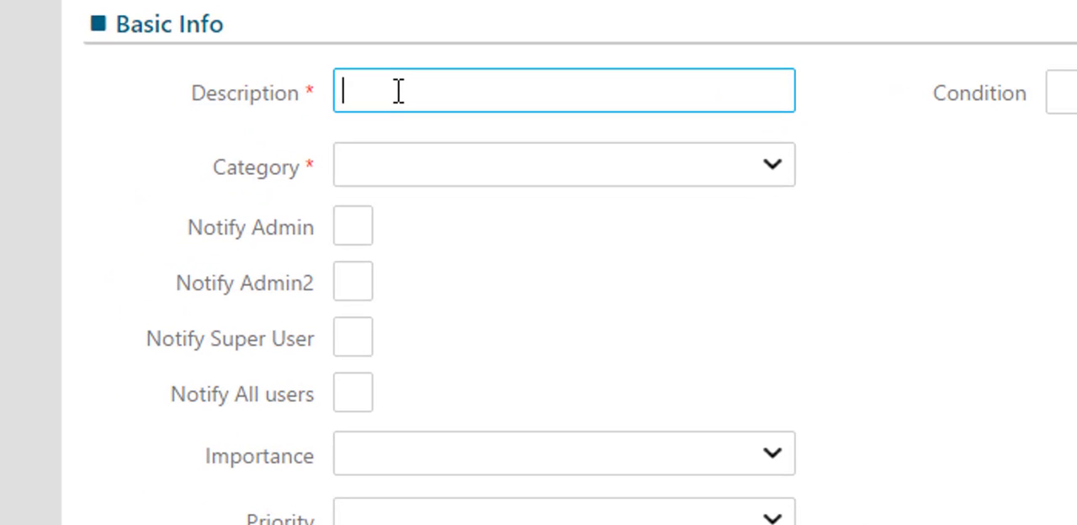
{"action": "type", "text": "All-hands meeting is about to start"}
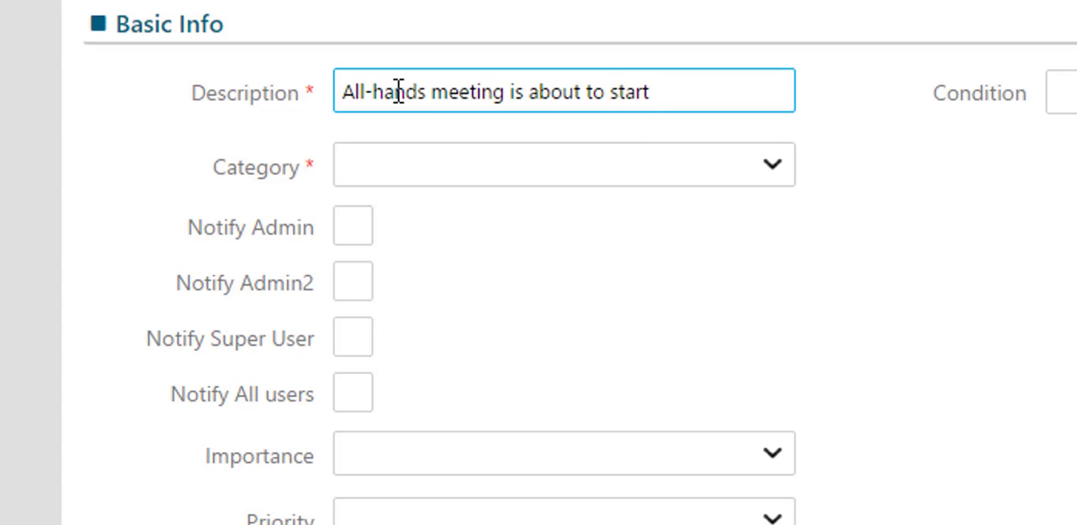
{"action": "left_click", "coordinate": [762, 181]}
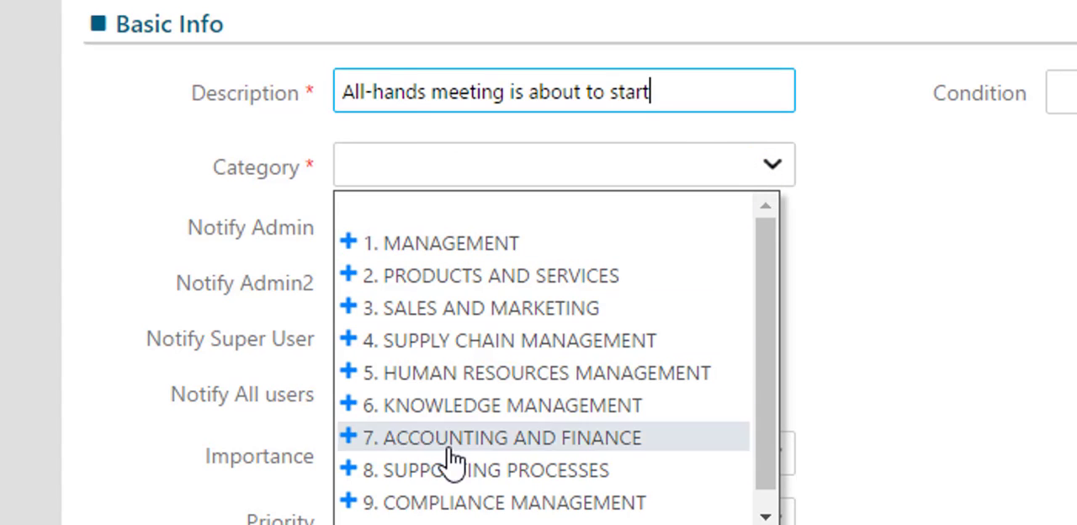
{"action": "left_click", "coordinate": [492, 241]}
- Set the scenario to notify Admin, Admin2 and all users, with SMS as an additional notification channel
{"action": "left_click", "coordinate": [357, 210]}
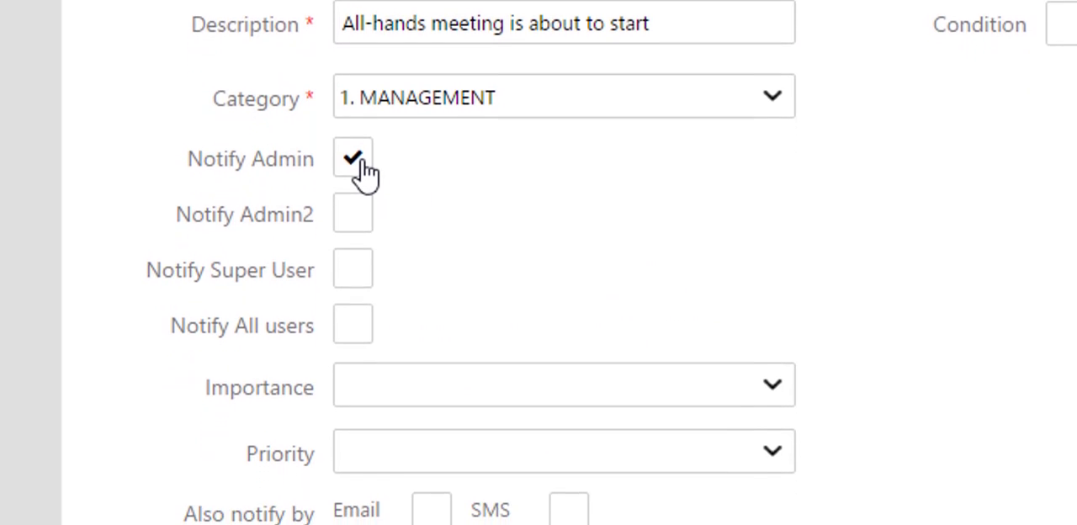
{"action": "left_click", "coordinate": [354, 277]}
{"action": "left_click", "coordinate": [354, 263]}
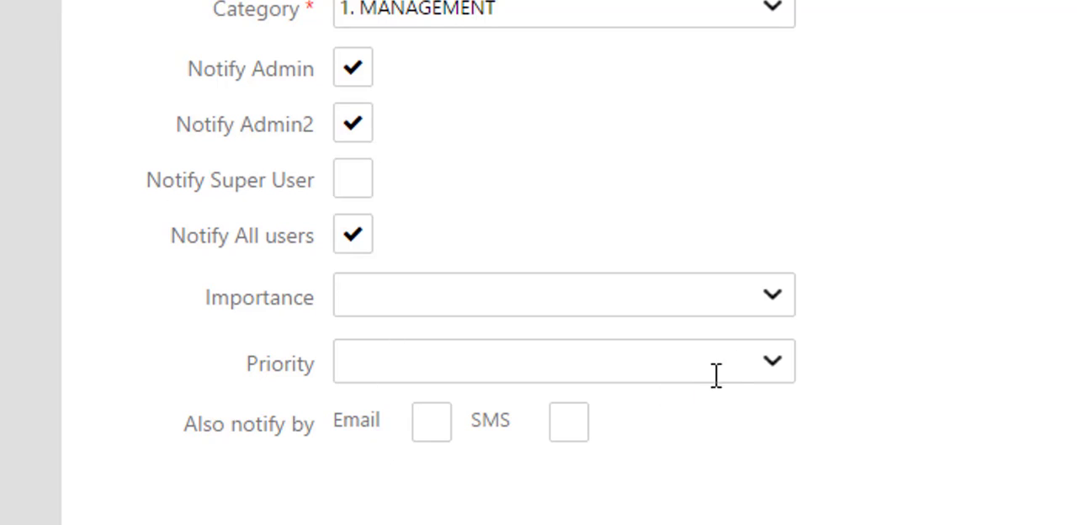
{"action": "left_click", "coordinate": [771, 359]}
{"action": "left_click", "coordinate": [761, 362]}
{"action": "left_click", "coordinate": [567, 431]}
- Set the scenario's condition to 60 Minutes Before Start and save the scenario
{"action": "left_click", "coordinate": [335, 165]}
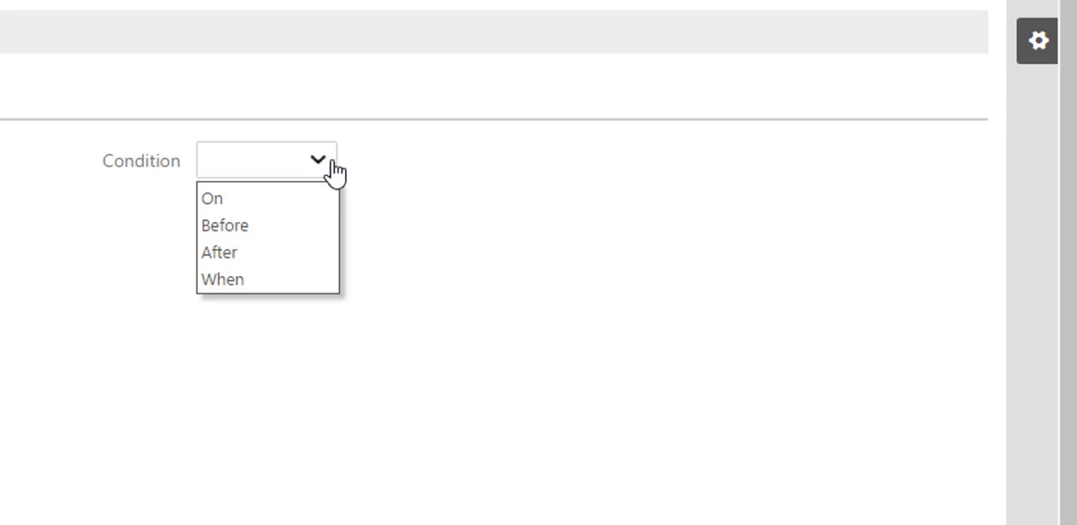
{"action": "left_click", "coordinate": [291, 236]}
{"action": "left_click", "coordinate": [269, 165]}
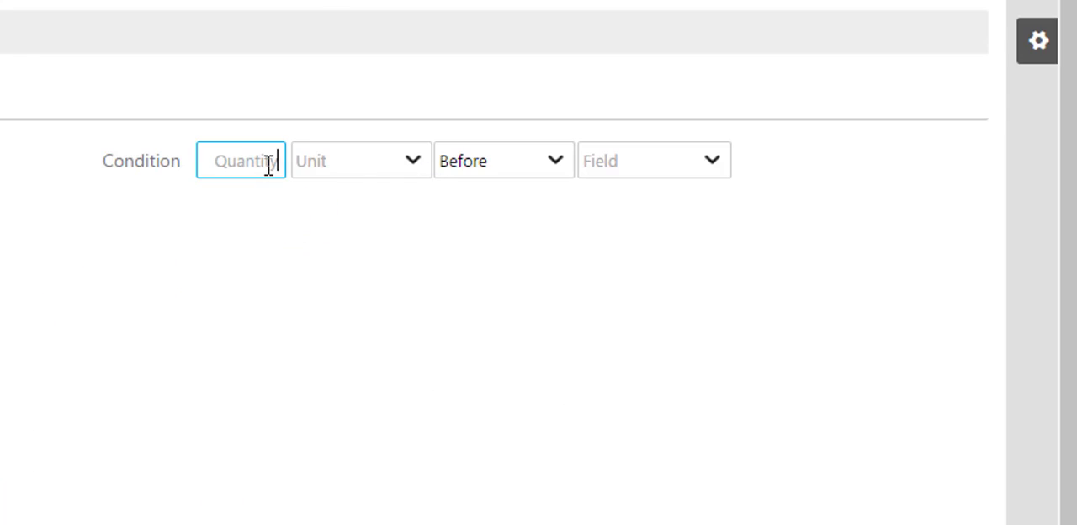
{"action": "type", "text": "60"}
{"action": "left_click", "coordinate": [407, 160]}
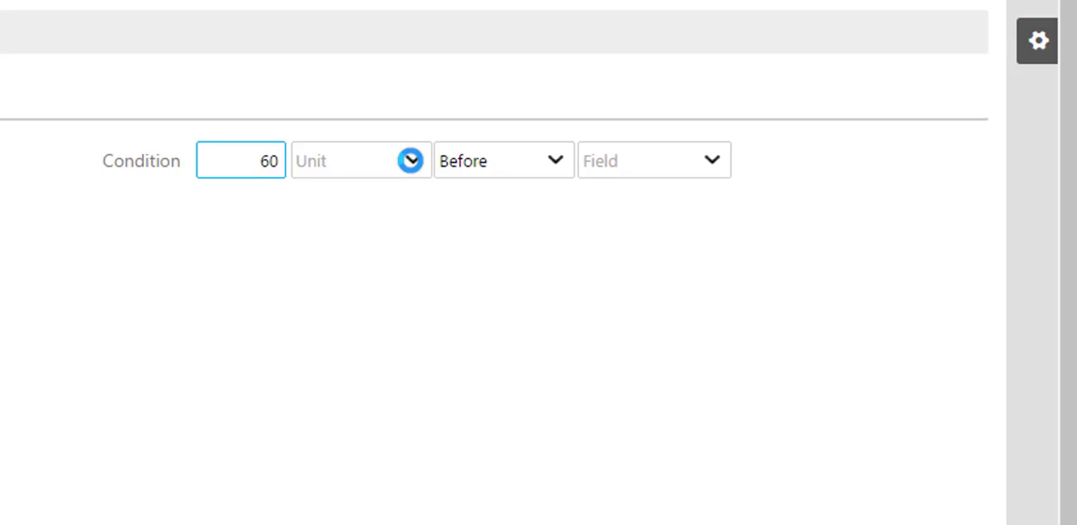
{"action": "left_click", "coordinate": [373, 252]}
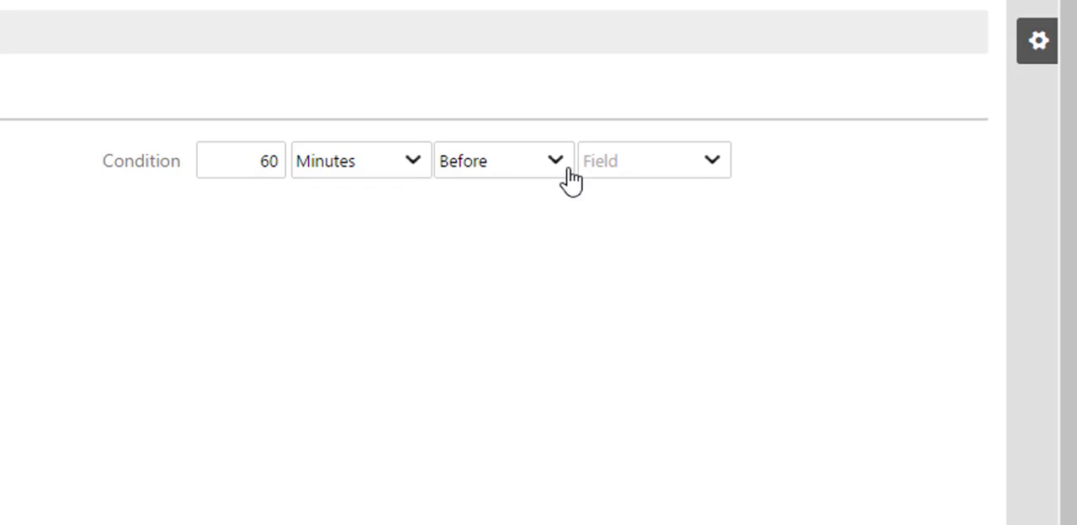
{"action": "left_click", "coordinate": [704, 164]}
{"action": "left_click", "coordinate": [688, 196]}
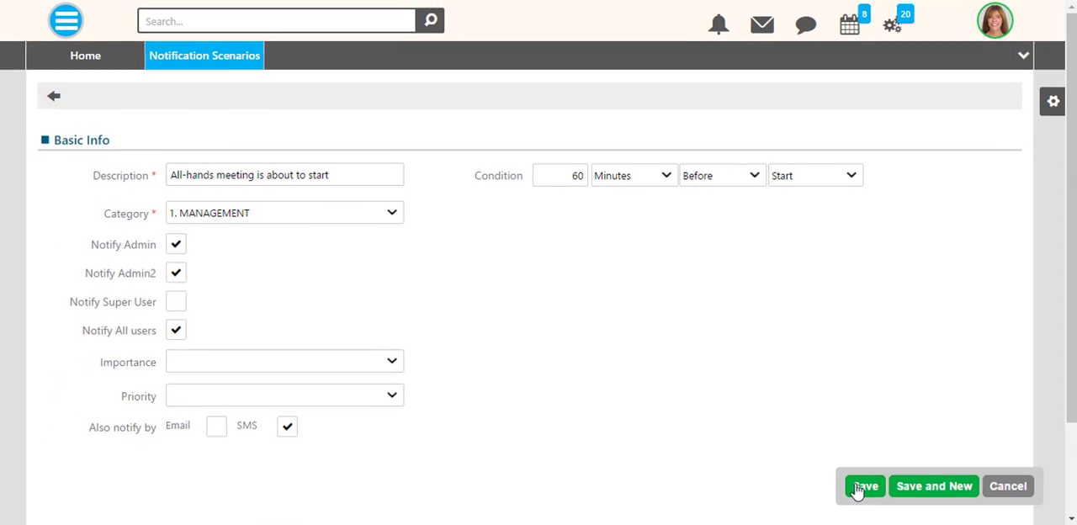
{"action": "left_click", "coordinate": [860, 486]}
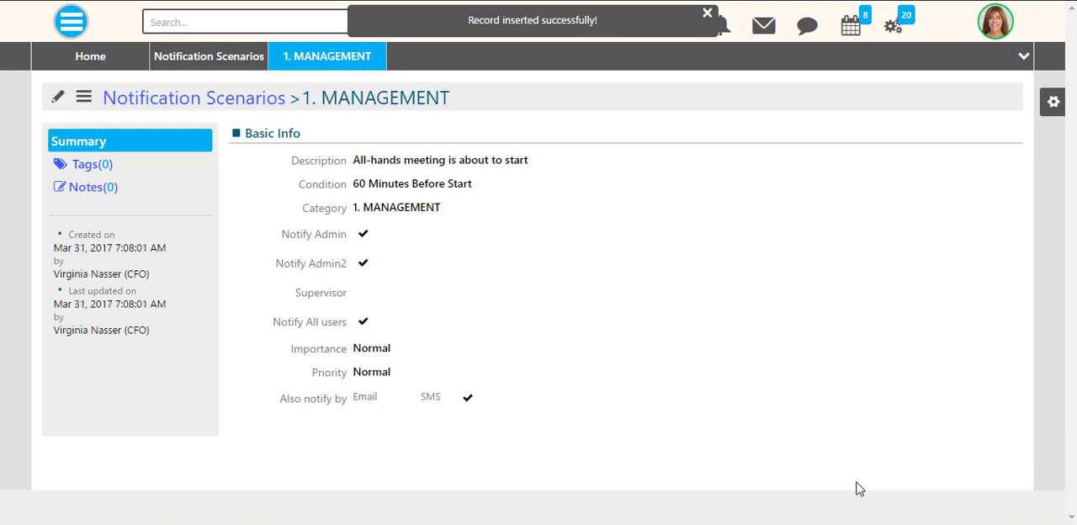
- Review the tagging options and the available actions of the saved scenario
{"action": "left_click", "coordinate": [91, 165]}
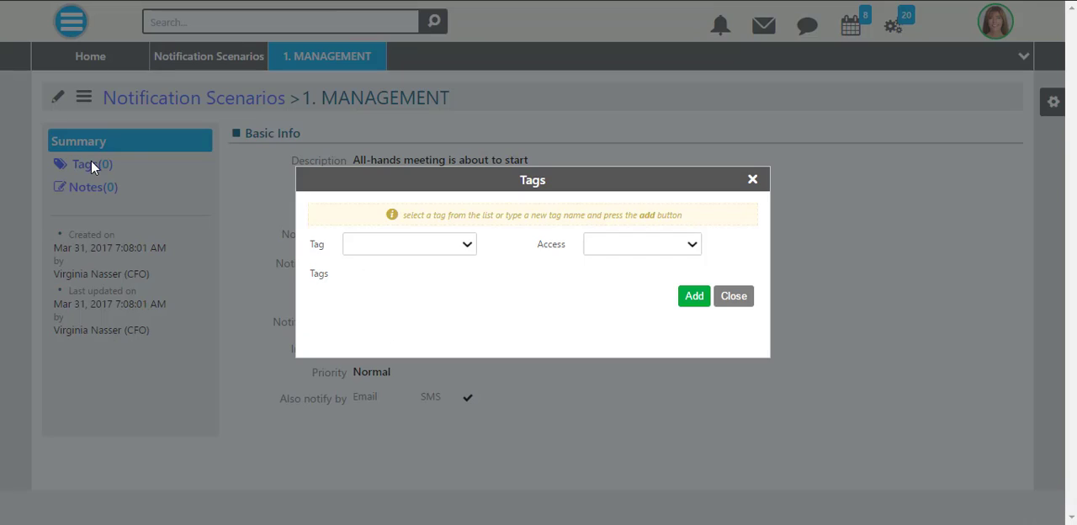
{"action": "left_click", "coordinate": [733, 296]}
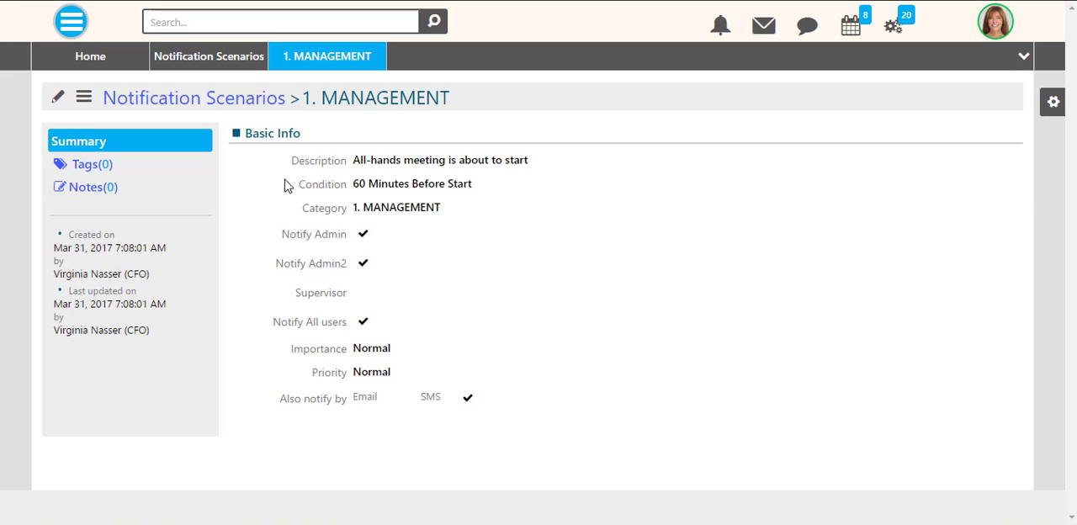
{"action": "left_click", "coordinate": [85, 99]}
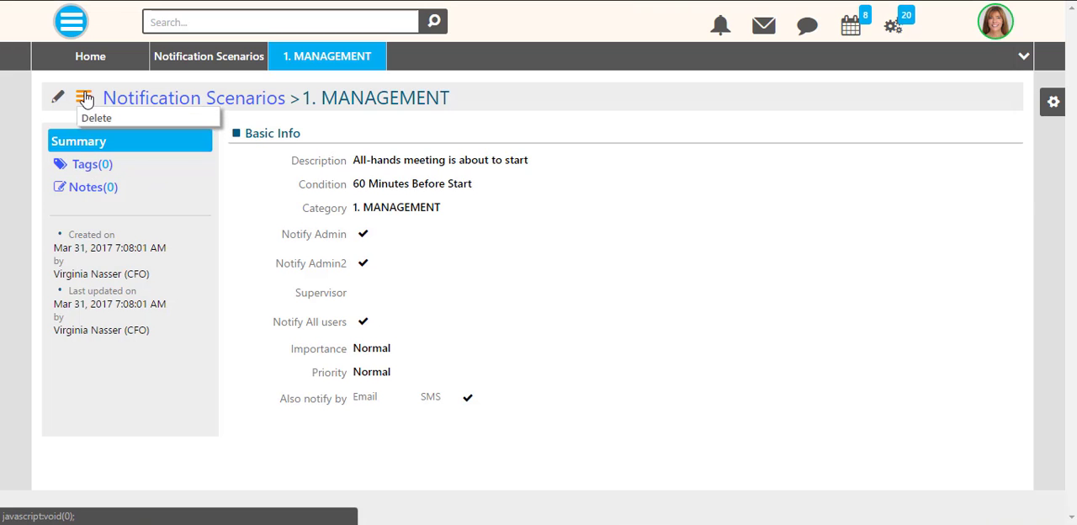
- Close the scenario record and the Notification Scenarios list, and open Process Scheduling from the Automation module
{"action": "left_click", "coordinate": [378, 51]}
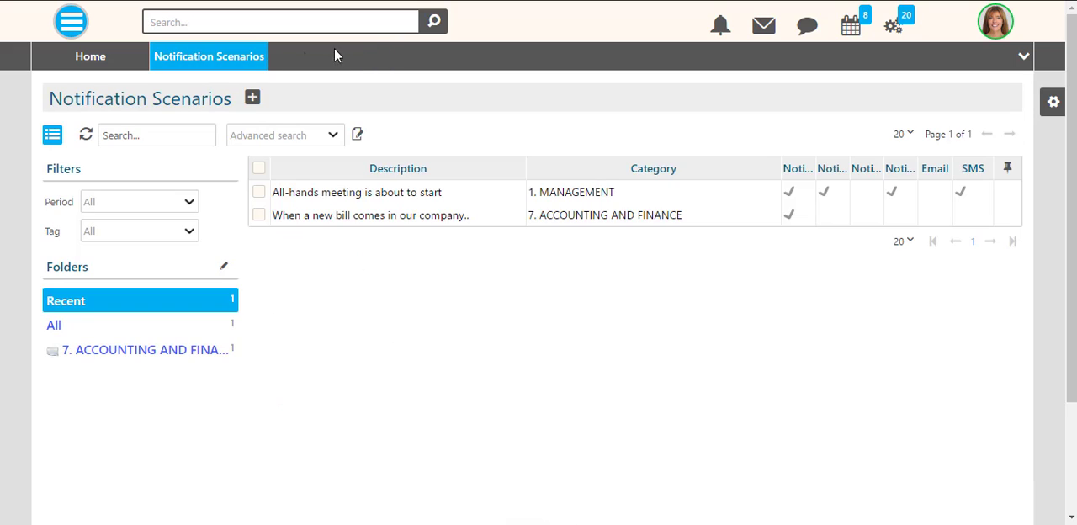
{"action": "left_click", "coordinate": [259, 52]}
{"action": "left_click", "coordinate": [71, 24]}
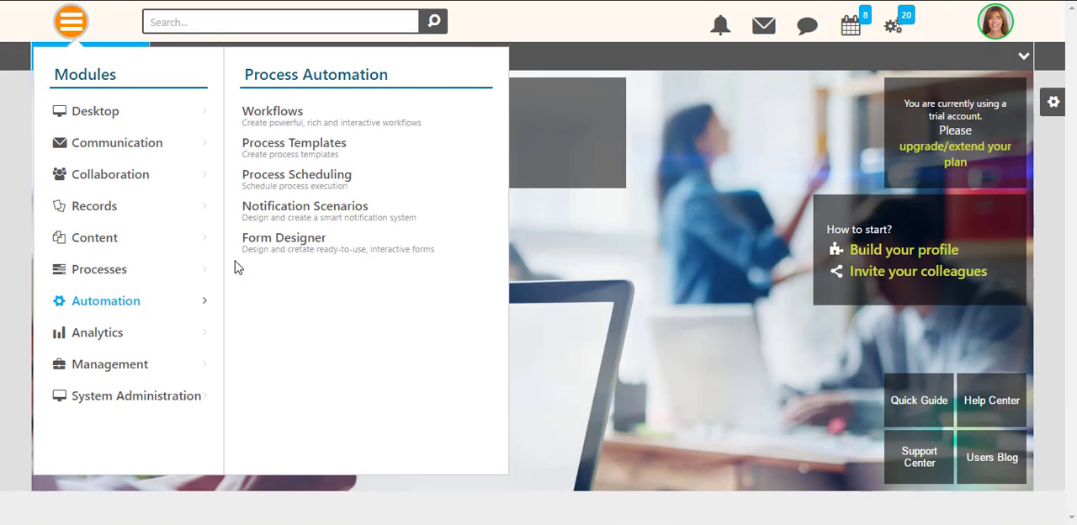
{"action": "left_click", "coordinate": [285, 178]}
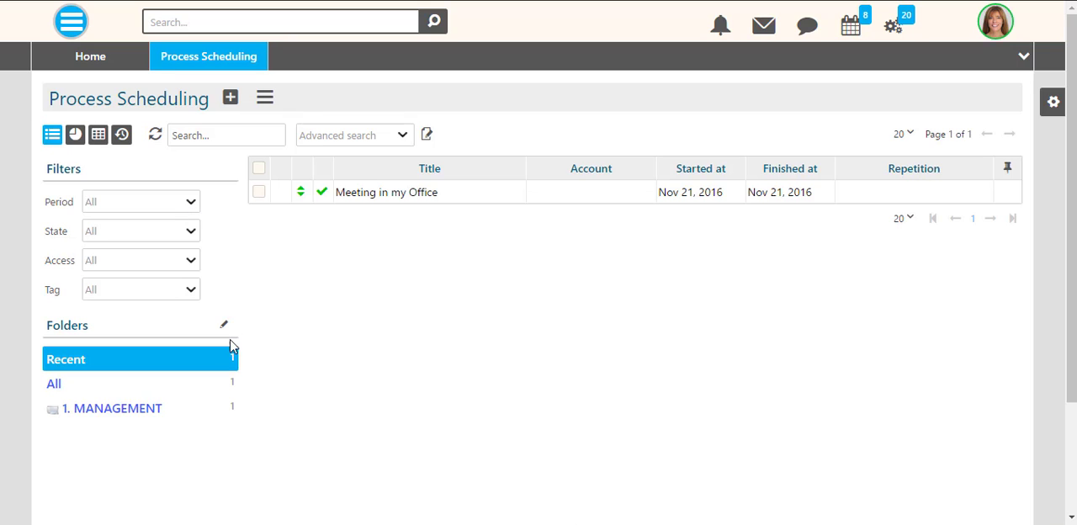
- Check the actions offered for the existing "Meeting in my Office" entry and for the whole Process Scheduling list
{"action": "left_click", "coordinate": [257, 193]}
{"action": "left_click", "coordinate": [257, 193]}
{"action": "left_click", "coordinate": [261, 101]}
{"action": "left_click", "coordinate": [261, 102]}
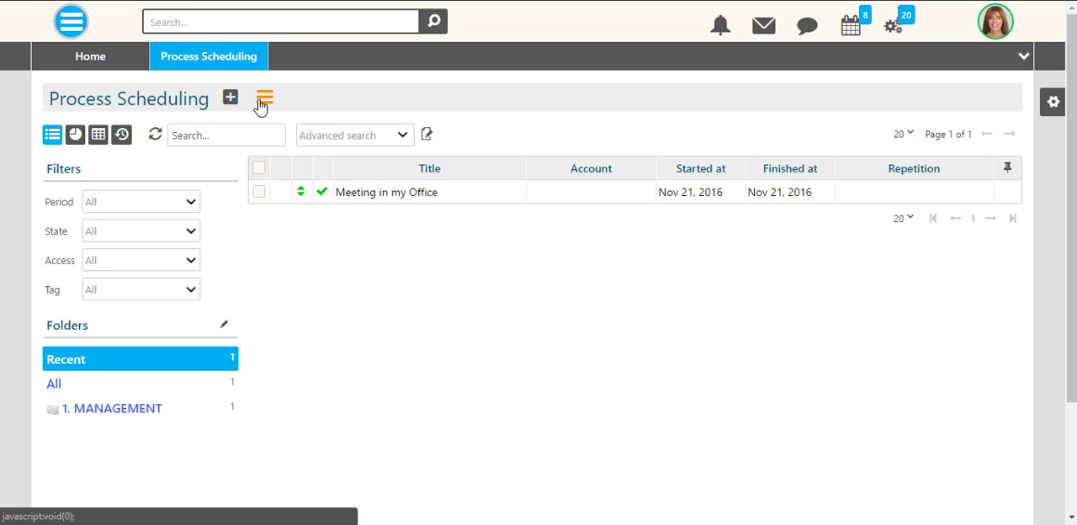
- Start a new scheduled process titled "Weekly Meeting" with the type General
{"action": "left_click", "coordinate": [230, 98]}
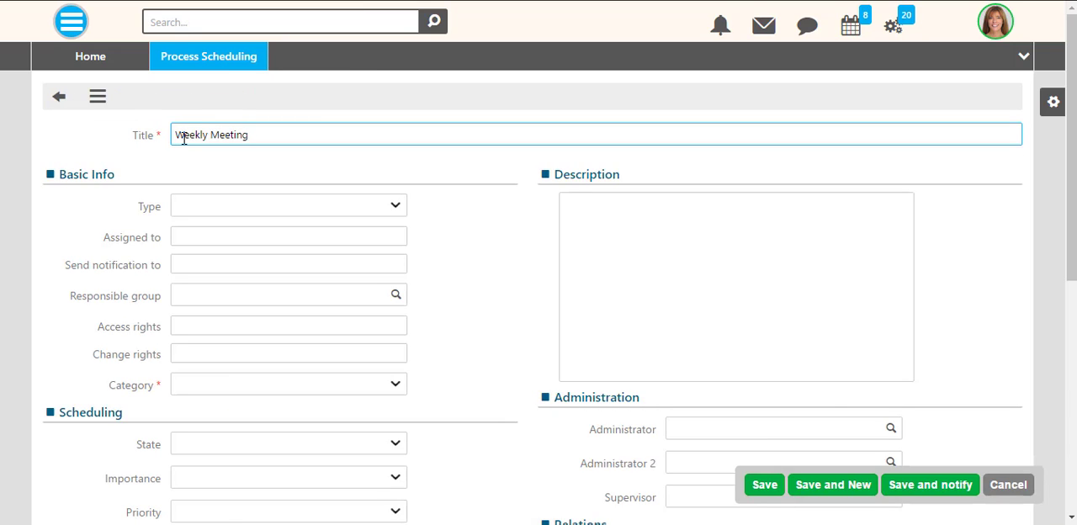
{"action": "left_click", "coordinate": [392, 208]}
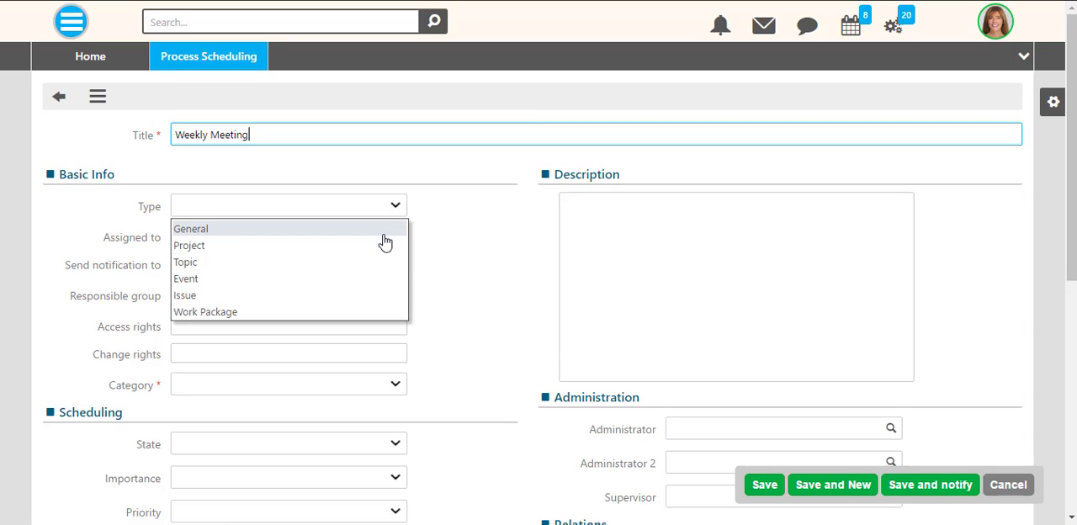
{"action": "left_click", "coordinate": [403, 231]}
- Assign the Weekly Meeting to three users, one each from Finance, HR and Legal
{"action": "left_click", "coordinate": [365, 237]}
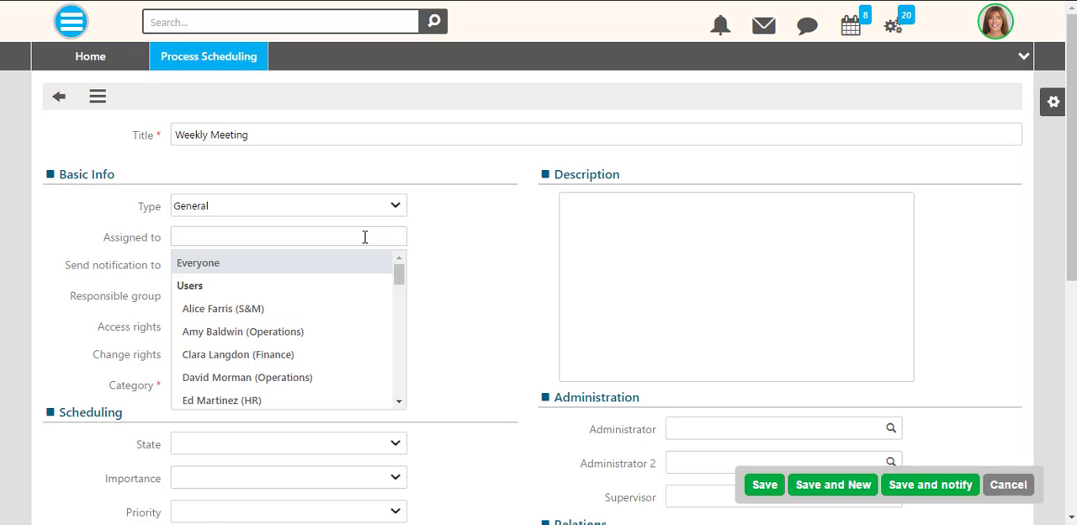
{"action": "scroll", "coordinate": [346, 316], "scroll_direction": "down", "scroll_amount": 10}
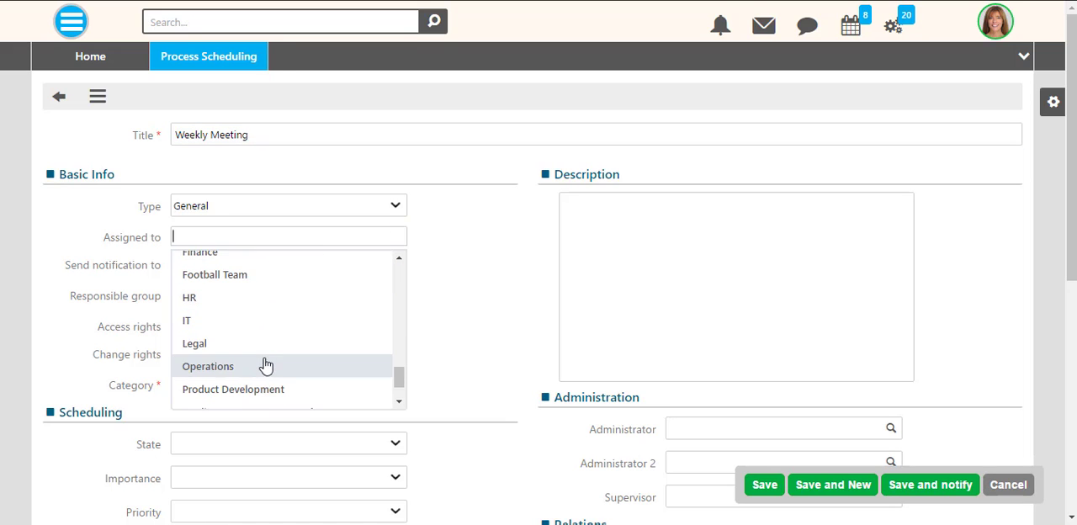
{"action": "scroll", "coordinate": [266, 363], "scroll_direction": "up", "scroll_amount": 10}
{"action": "left_click", "coordinate": [266, 349]}
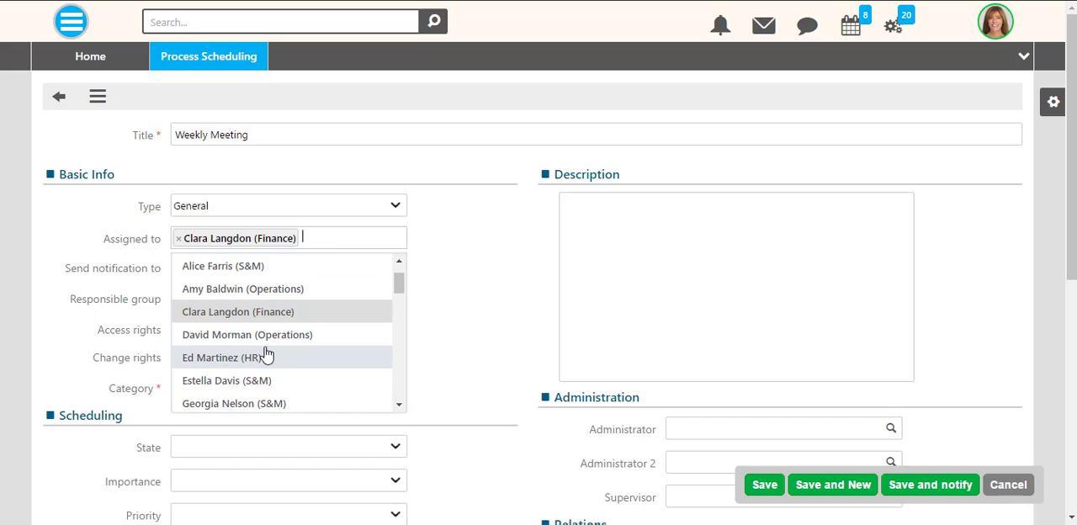
{"action": "left_click", "coordinate": [266, 356]}
{"action": "left_click", "coordinate": [334, 252]}
{"action": "scroll", "coordinate": [284, 351], "scroll_direction": "down", "scroll_amount": 5}
{"action": "left_click", "coordinate": [272, 356]}
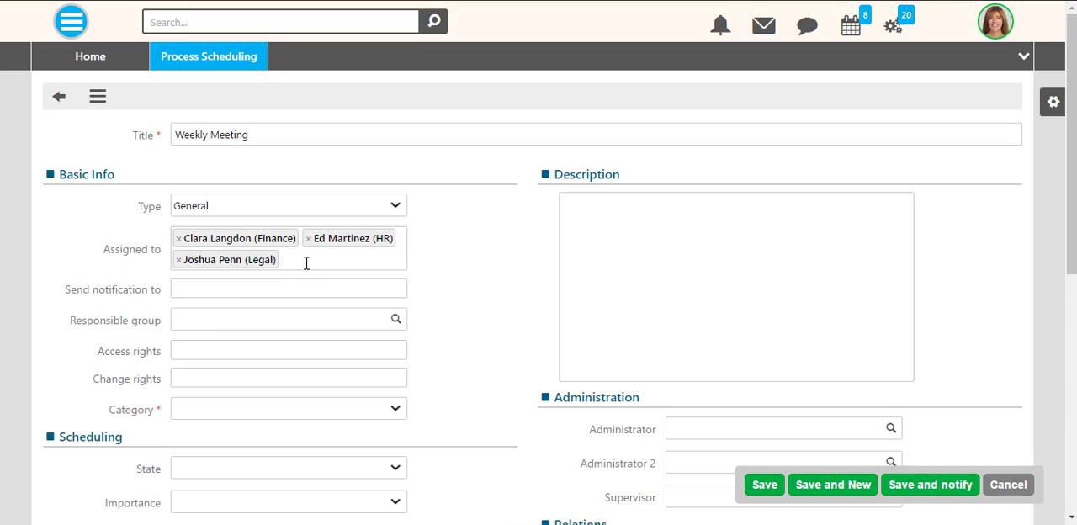
- Add four more assignees to the Weekly Meeting: a second Finance user, the CFO, the CIO and one user without a department label
{"action": "left_click", "coordinate": [307, 263]}
{"action": "scroll", "coordinate": [300, 295], "scroll_direction": "down", "scroll_amount": 5}
{"action": "left_click", "coordinate": [272, 241]}
{"action": "left_click", "coordinate": [313, 200]}
{"action": "scroll", "coordinate": [277, 265], "scroll_direction": "down", "scroll_amount": 8}
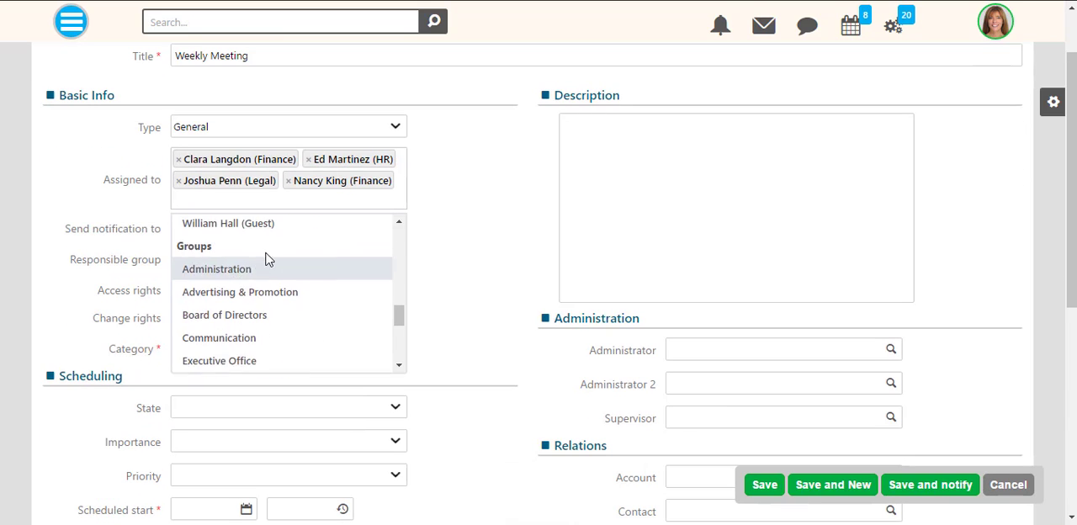
{"action": "scroll", "coordinate": [269, 259], "scroll_direction": "up", "scroll_amount": 1}
{"action": "left_click", "coordinate": [284, 238]}
{"action": "left_click", "coordinate": [328, 203]}
{"action": "left_click_drag", "start_coordinate": [401, 254], "coordinate": [380, 294]}
{"action": "left_click", "coordinate": [290, 246]}
{"action": "left_click", "coordinate": [334, 218]}
{"action": "left_click", "coordinate": [294, 355]}
- Set both the notification recipients and the change rights of the Weekly Meeting to Everyone
{"action": "left_click", "coordinate": [281, 250]}
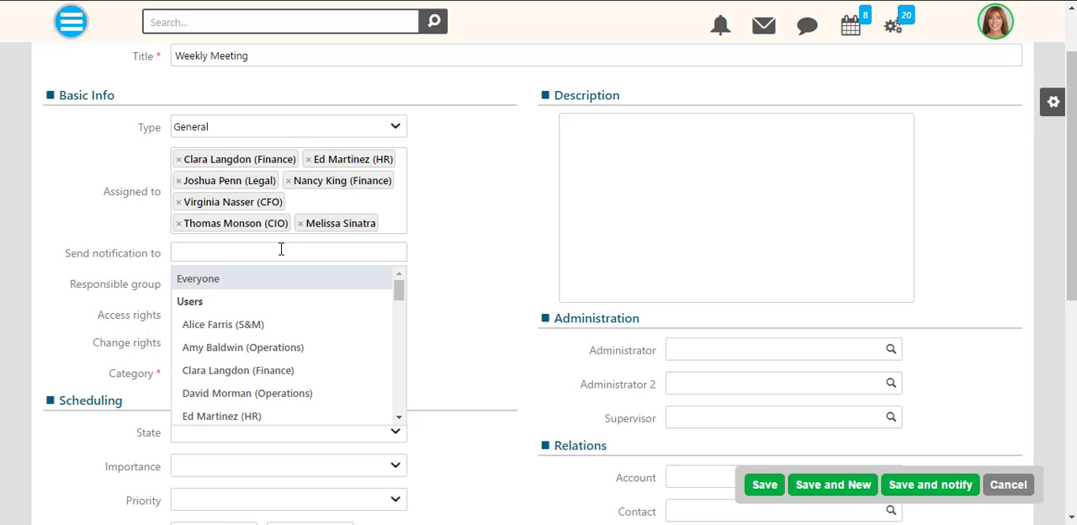
{"action": "left_click", "coordinate": [246, 284]}
{"action": "left_click", "coordinate": [257, 345]}
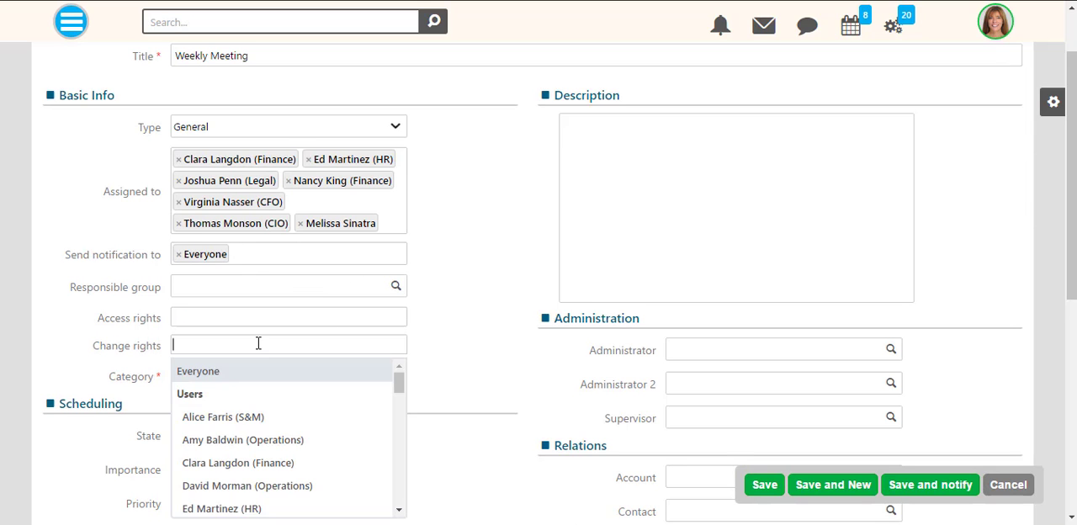
{"action": "left_click", "coordinate": [250, 367]}
- Set the Weekly Meeting's category to 1. MANAGEMENT and its state to Scheduled
{"action": "left_click", "coordinate": [392, 378]}
{"action": "left_click", "coordinate": [327, 419]}
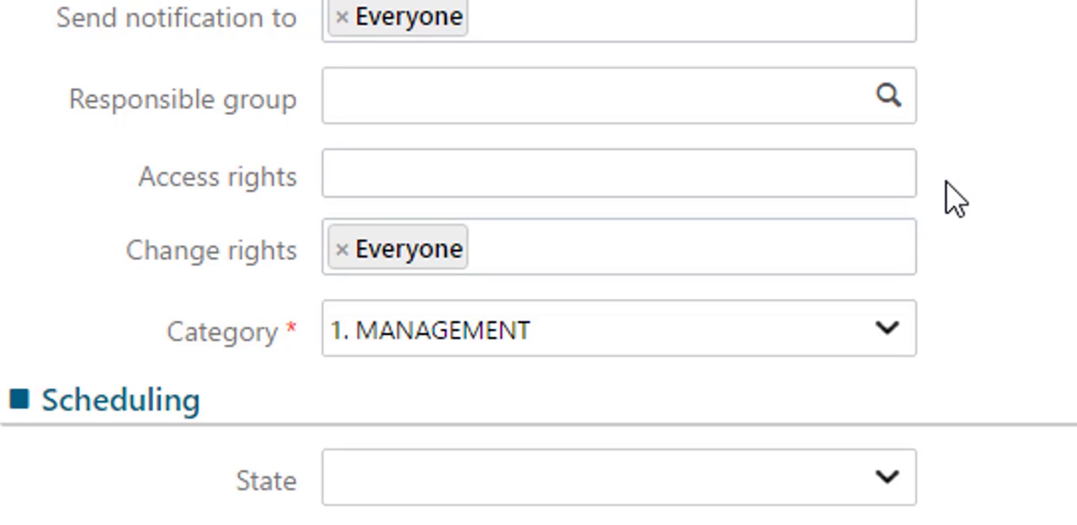
{"action": "scroll", "coordinate": [954, 200], "scroll_direction": "down", "scroll_amount": 5}
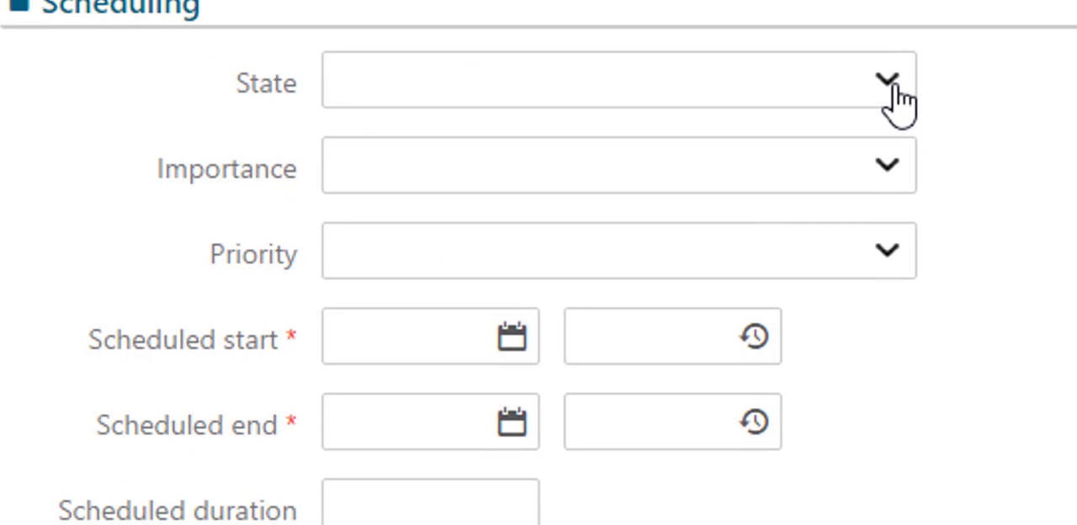
{"action": "left_click", "coordinate": [890, 86]}
{"action": "left_click", "coordinate": [771, 215]}
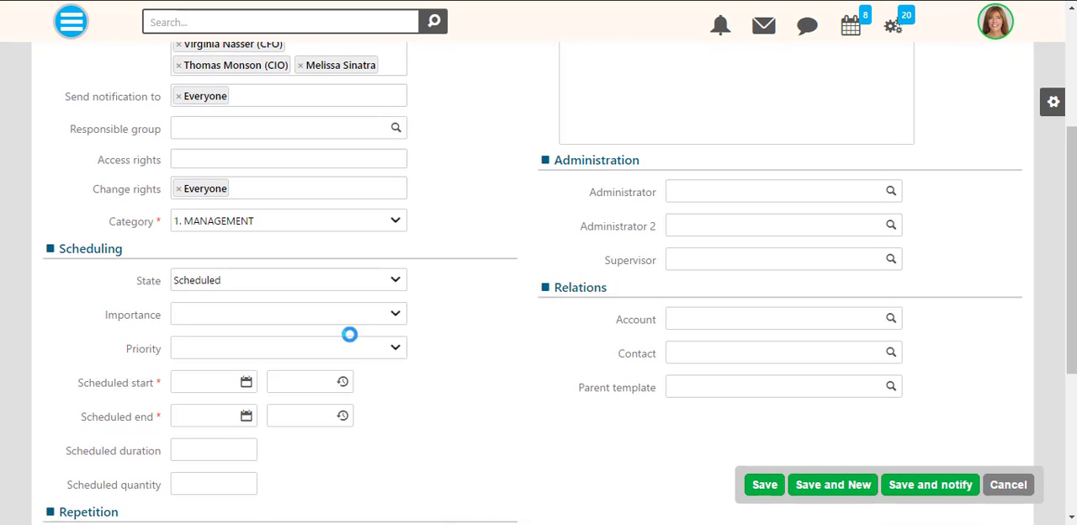
{"action": "left_click", "coordinate": [397, 316]}
{"action": "left_click", "coordinate": [399, 316]}
{"action": "left_click", "coordinate": [396, 348]}
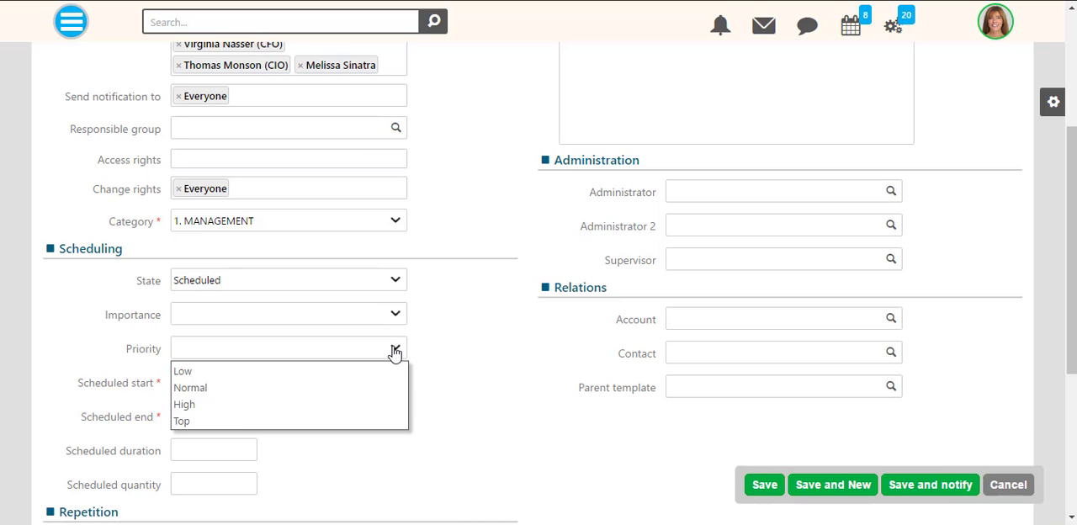
- Schedule the Weekly Meeting on 3/31/2017 from 11:30 to 12:30 with a scheduled duration of 1
{"action": "left_click", "coordinate": [232, 384]}
{"action": "left_click", "coordinate": [245, 383]}
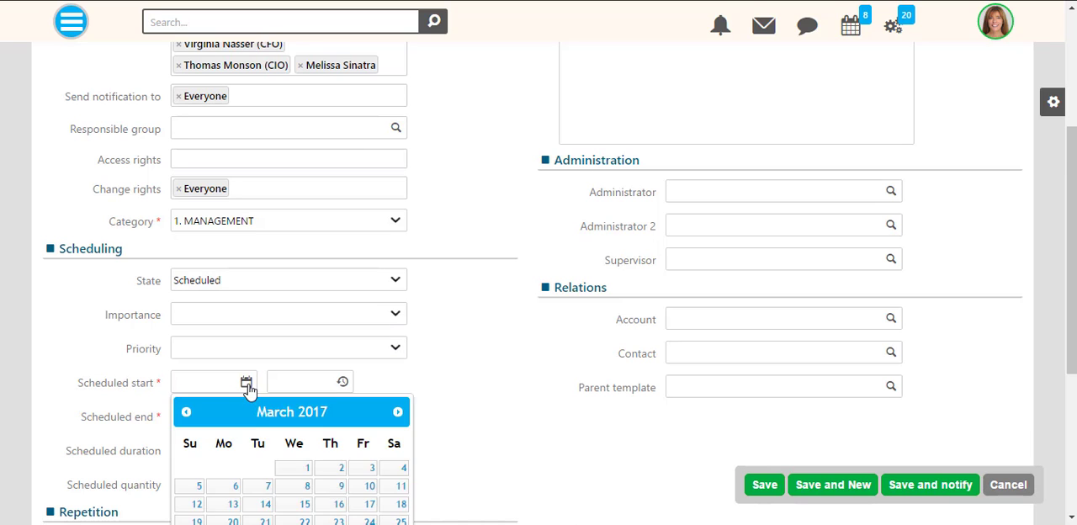
{"action": "scroll", "coordinate": [295, 390], "scroll_direction": "down", "scroll_amount": 1}
{"action": "left_click", "coordinate": [361, 463]}
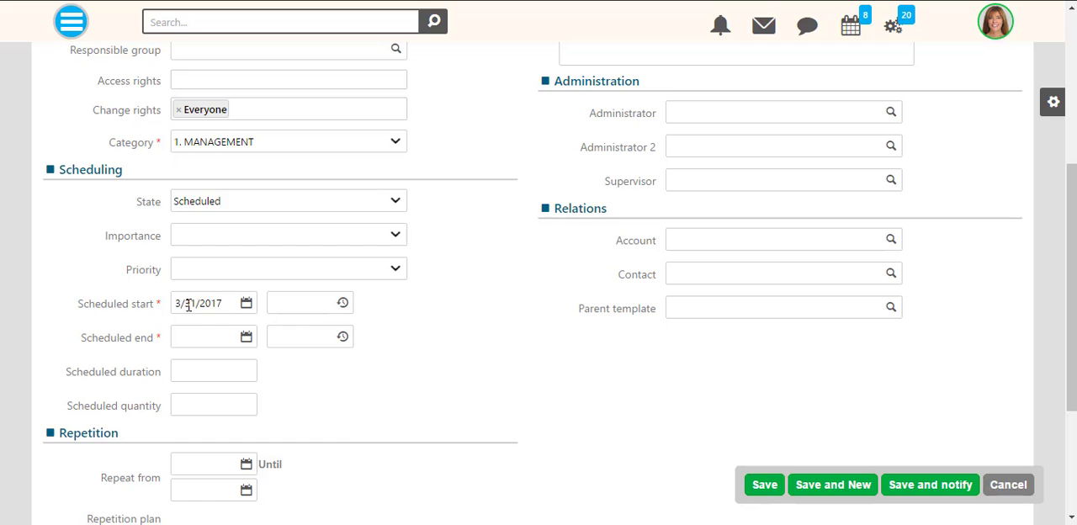
{"action": "left_click", "coordinate": [245, 337]}
{"action": "scroll", "coordinate": [248, 264], "scroll_direction": "down", "scroll_amount": 1}
{"action": "left_click", "coordinate": [362, 420]}
{"action": "left_click", "coordinate": [302, 255]}
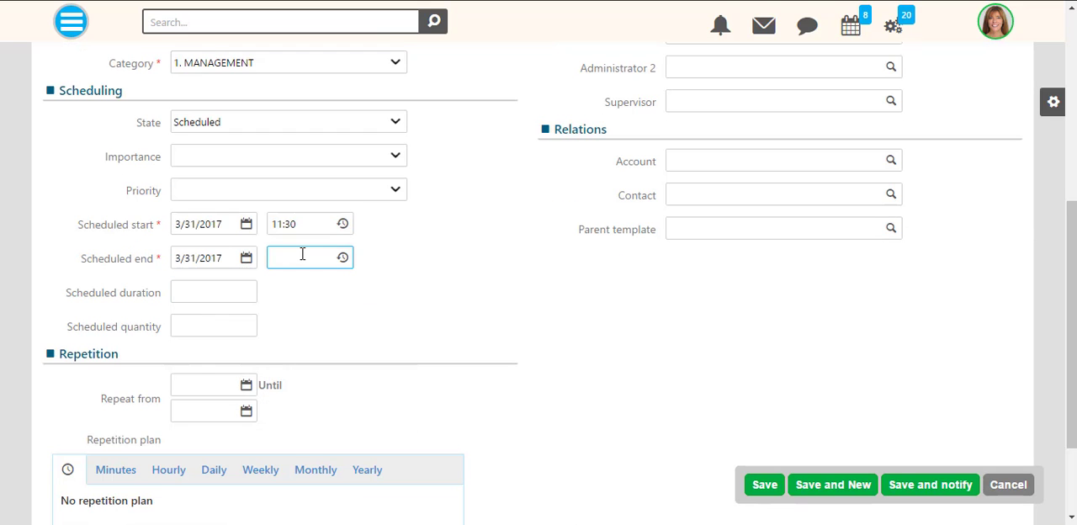
{"action": "type", "text": "12:30"}
{"action": "left_click", "coordinate": [249, 292]}
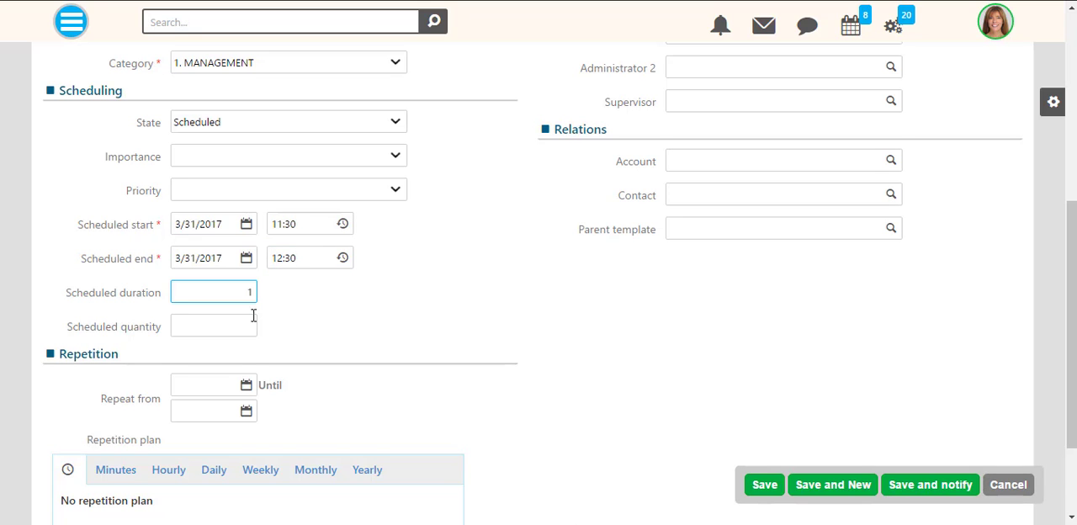
- Set the Weekly Meeting to repeat from 3/31/2017 until 12/31/2017
{"action": "scroll", "coordinate": [248, 387], "scroll_direction": "down", "scroll_amount": 1}
{"action": "left_click", "coordinate": [214, 302]}
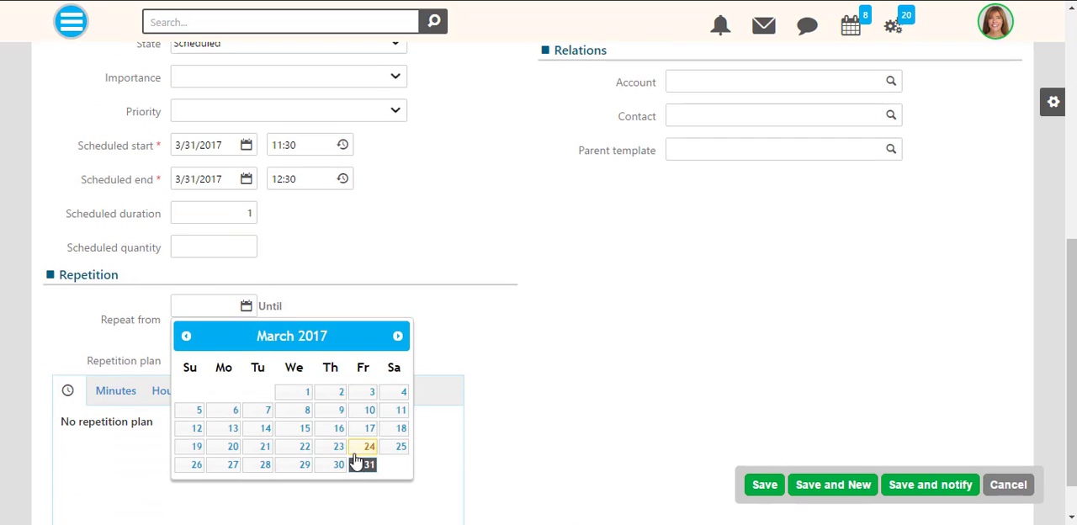
{"action": "left_click", "coordinate": [361, 329]}
{"action": "left_click", "coordinate": [246, 331]}
{"action": "left_click", "coordinate": [395, 362]}
{"action": "left_click", "coordinate": [396, 362]}
{"action": "left_click", "coordinate": [395, 362]}
{"action": "left_click", "coordinate": [395, 362]}
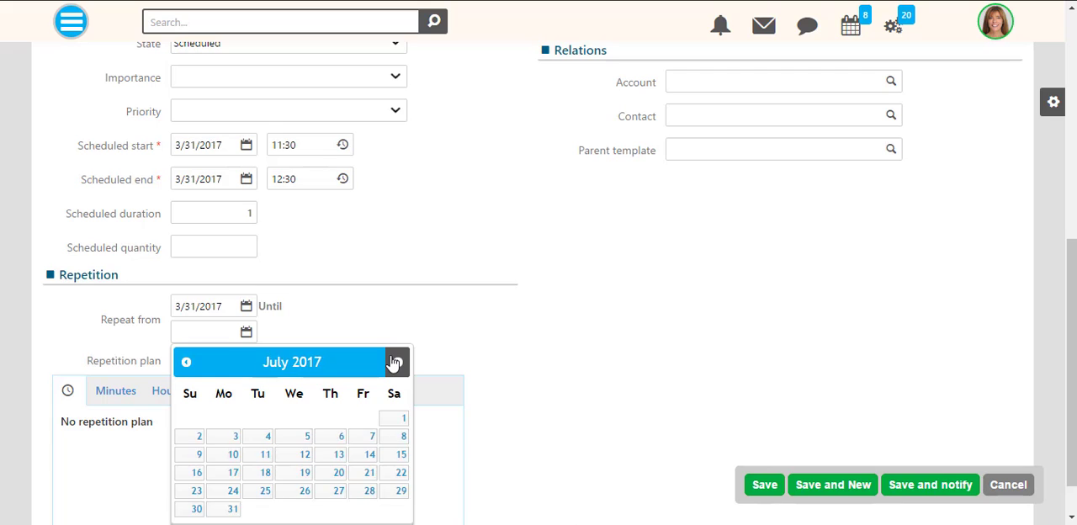
{"action": "left_click", "coordinate": [395, 362]}
{"action": "left_click", "coordinate": [395, 361]}
{"action": "left_click", "coordinate": [396, 362]}
{"action": "left_click", "coordinate": [396, 362]}
{"action": "left_click", "coordinate": [395, 362]}
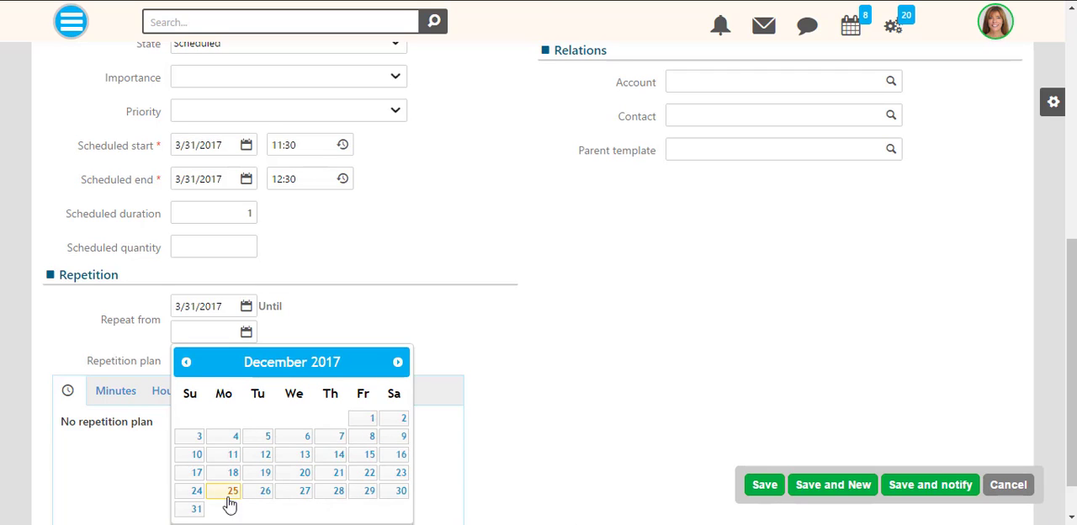
{"action": "left_click", "coordinate": [193, 505]}
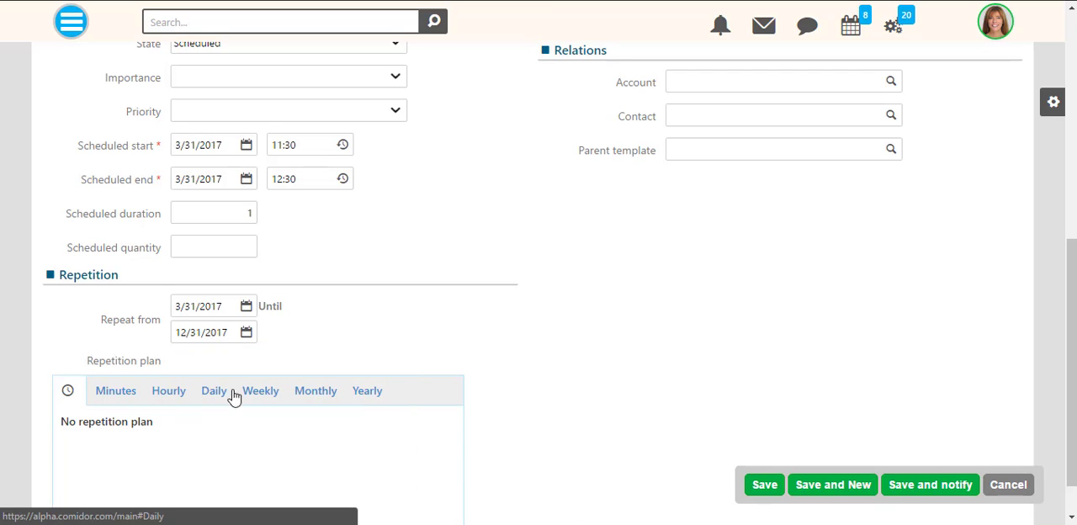
- Review the available repetition plan options, from minutes and hourly through daily, weekly, monthly and yearly
{"action": "left_click", "coordinate": [135, 396]}
{"action": "left_click", "coordinate": [168, 395]}
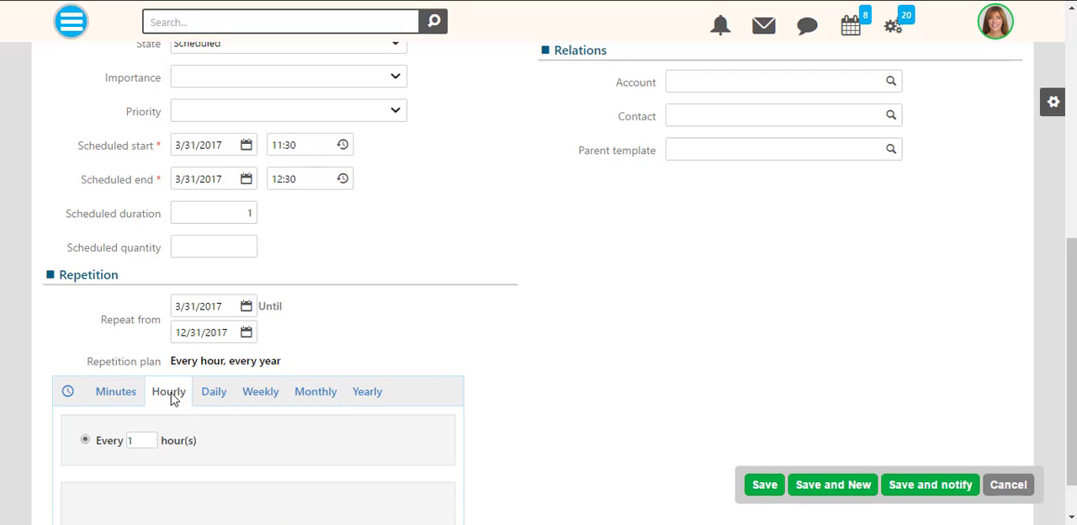
{"action": "scroll", "coordinate": [206, 385], "scroll_direction": "down", "scroll_amount": 1}
{"action": "left_click", "coordinate": [213, 339]}
{"action": "left_click", "coordinate": [266, 341]}
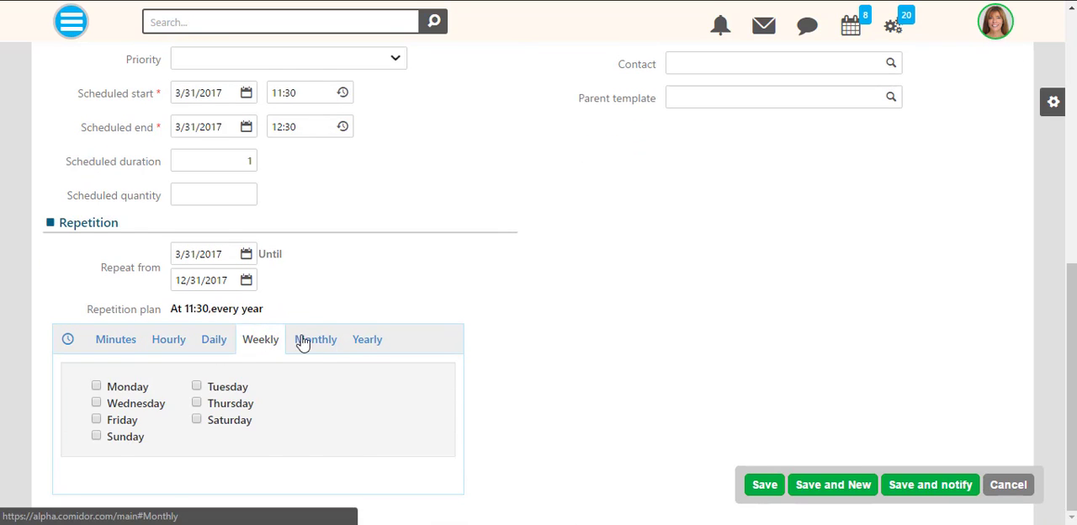
{"action": "left_click", "coordinate": [305, 341]}
{"action": "left_click", "coordinate": [370, 341]}
- Set a monthly repetition plan on the last Friday of every 1 month
{"action": "left_click", "coordinate": [315, 339]}
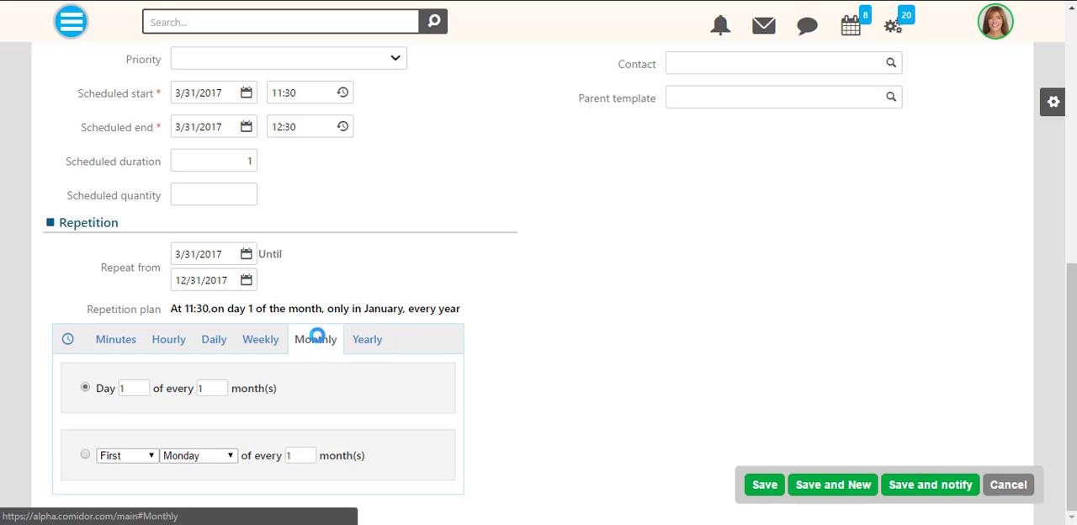
{"action": "left_click", "coordinate": [85, 454]}
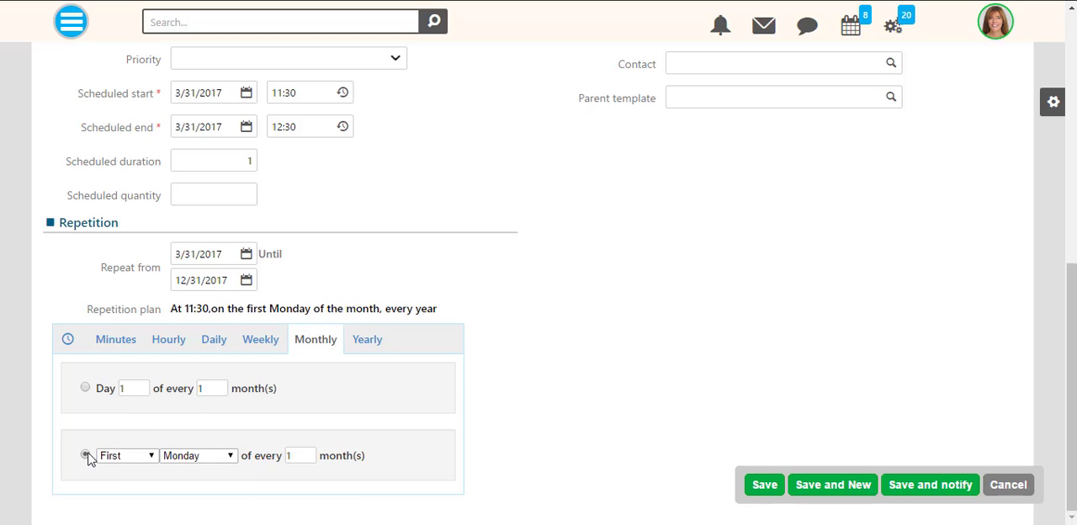
{"action": "left_click", "coordinate": [148, 455]}
{"action": "left_click", "coordinate": [145, 439]}
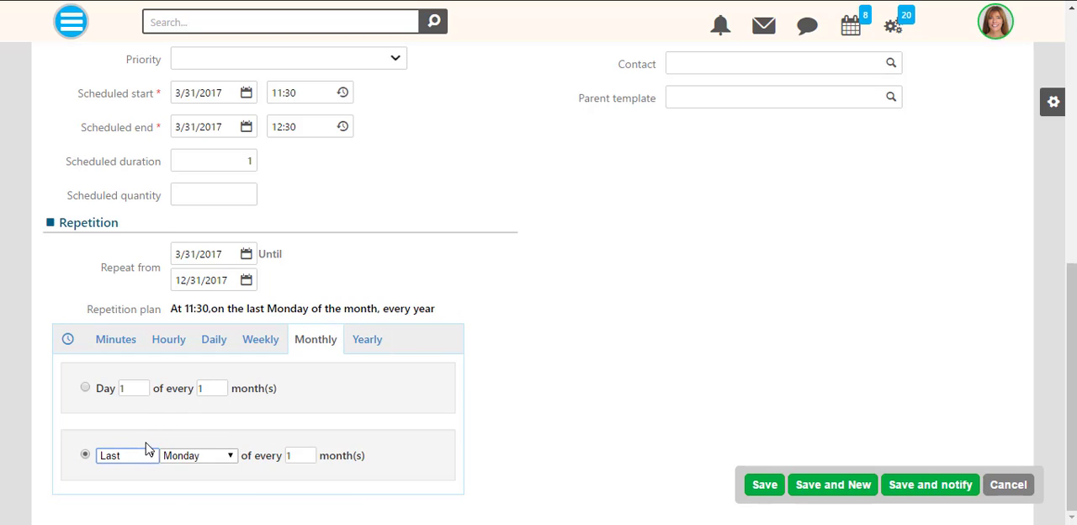
{"action": "left_click", "coordinate": [207, 455]}
{"action": "left_click", "coordinate": [202, 409]}
- Assign the CFO as administrator and the assignee without a department label as second administrator, and save the Weekly Meeting
{"action": "scroll", "coordinate": [858, 207], "scroll_direction": "up", "scroll_amount": 6}
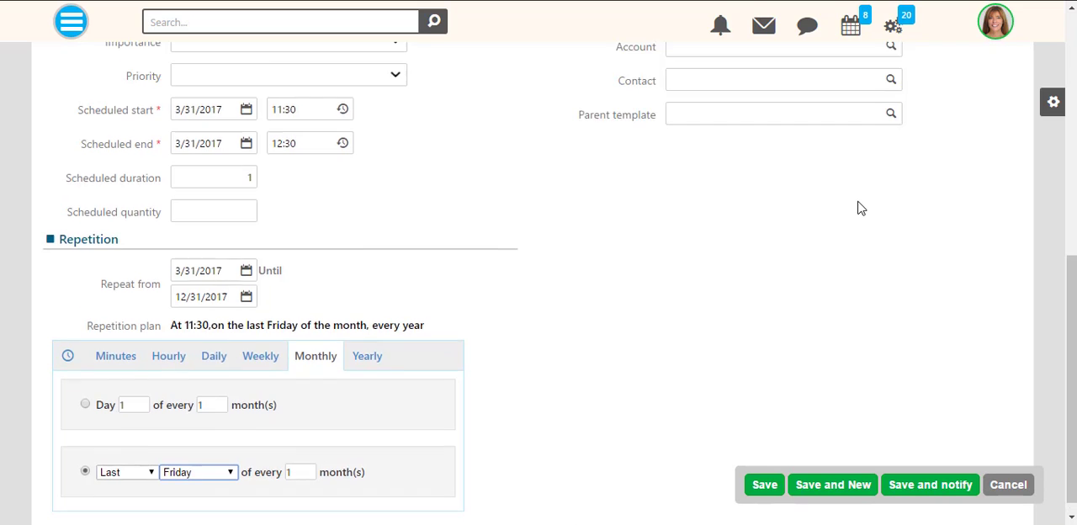
{"action": "left_click", "coordinate": [803, 377]}
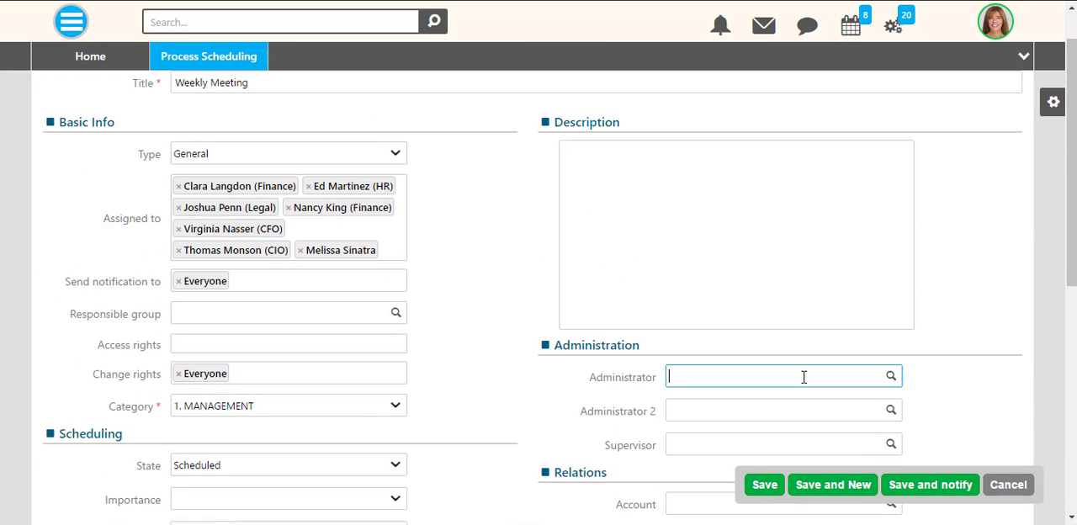
{"action": "type", "text": "Virgi"}
{"action": "left_click", "coordinate": [806, 395]}
{"action": "left_click", "coordinate": [775, 413]}
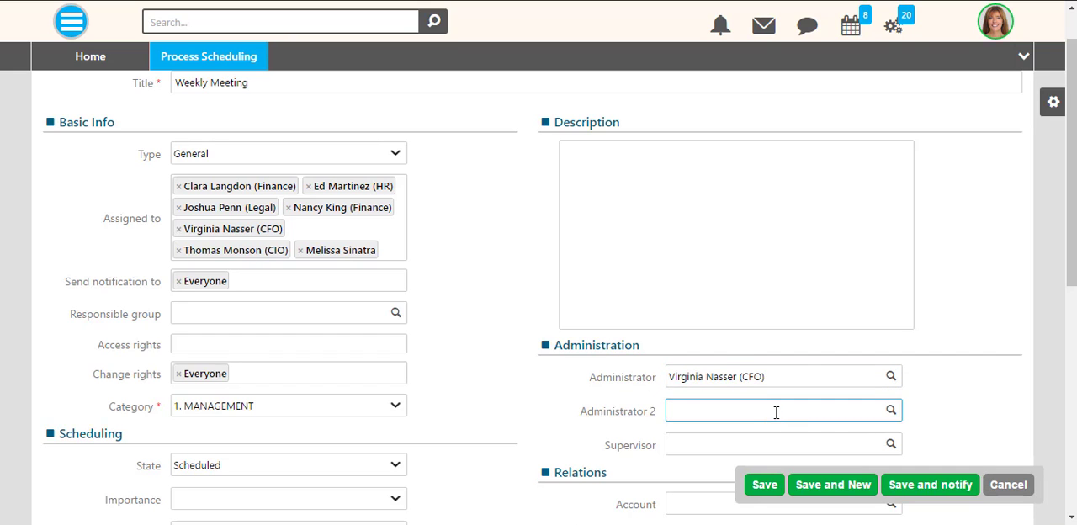
{"action": "left_click", "coordinate": [759, 432]}
{"action": "scroll", "coordinate": [757, 432], "scroll_direction": "down", "scroll_amount": 2}
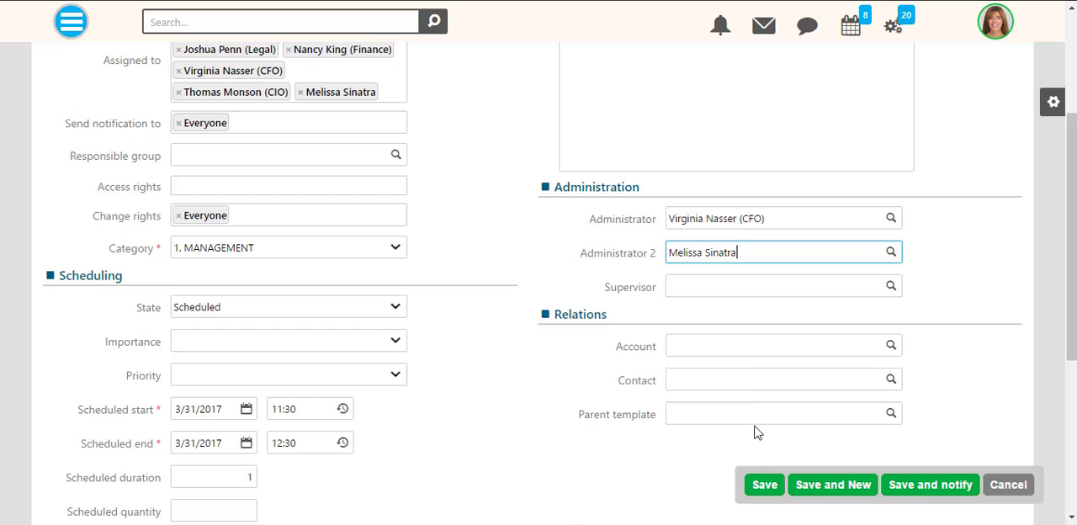
{"action": "left_click", "coordinate": [762, 485]}
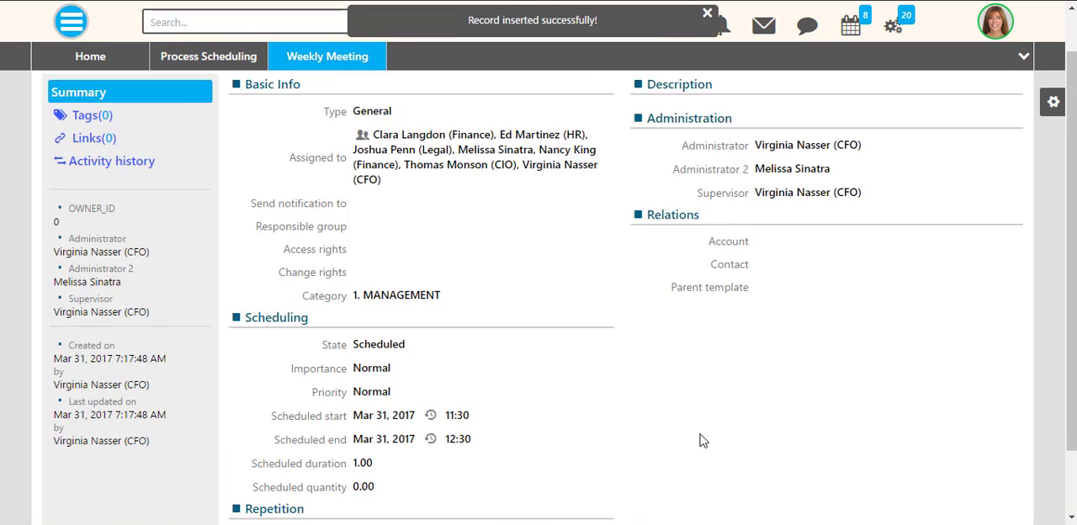
{"action": "left_click", "coordinate": [94, 210]}
{"action": "left_click", "coordinate": [84, 140]}
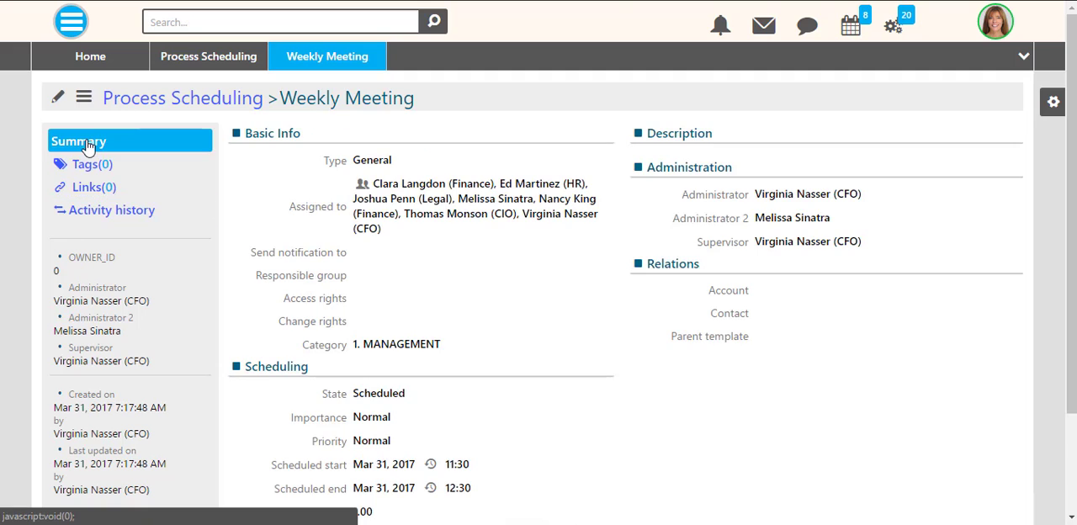
{"action": "left_click", "coordinate": [85, 99]}
{"action": "left_click", "coordinate": [85, 99]}
- Add the description "Please bring all the new data and your reports!" to the Weekly Meeting and save it
{"action": "left_click", "coordinate": [56, 98]}
{"action": "left_click", "coordinate": [569, 195]}
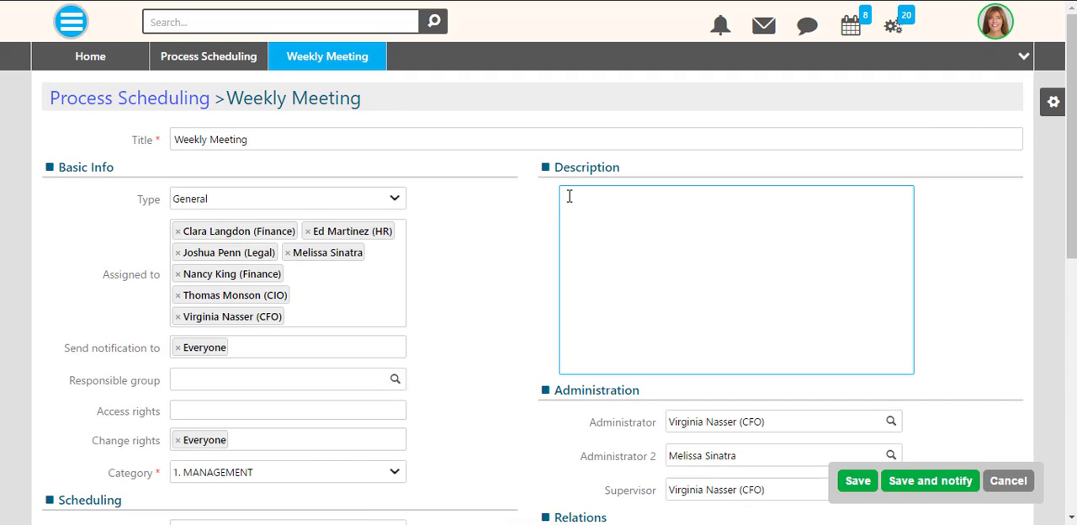
{"action": "type", "text": "Please bring all the new data and your reports!"}
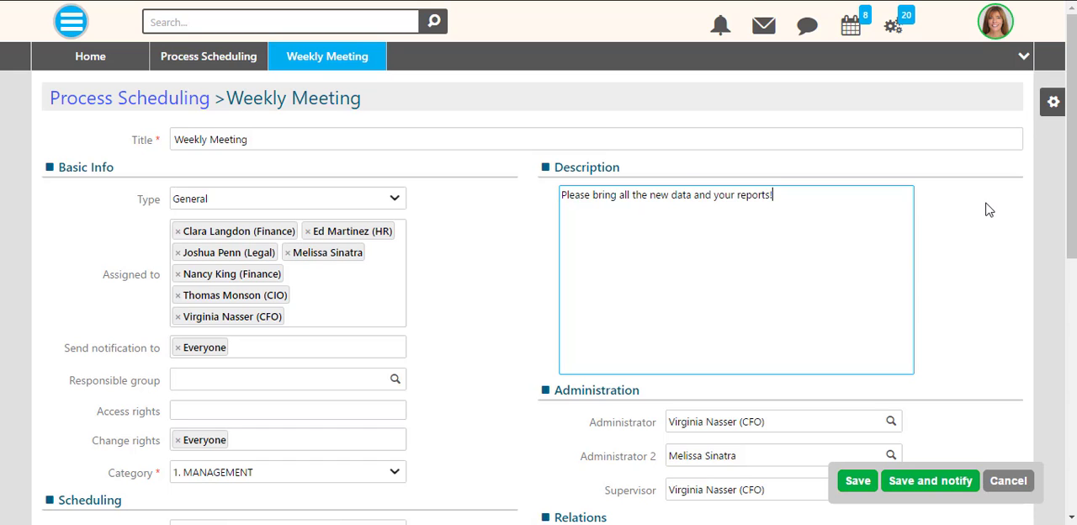
{"action": "left_click", "coordinate": [872, 485]}
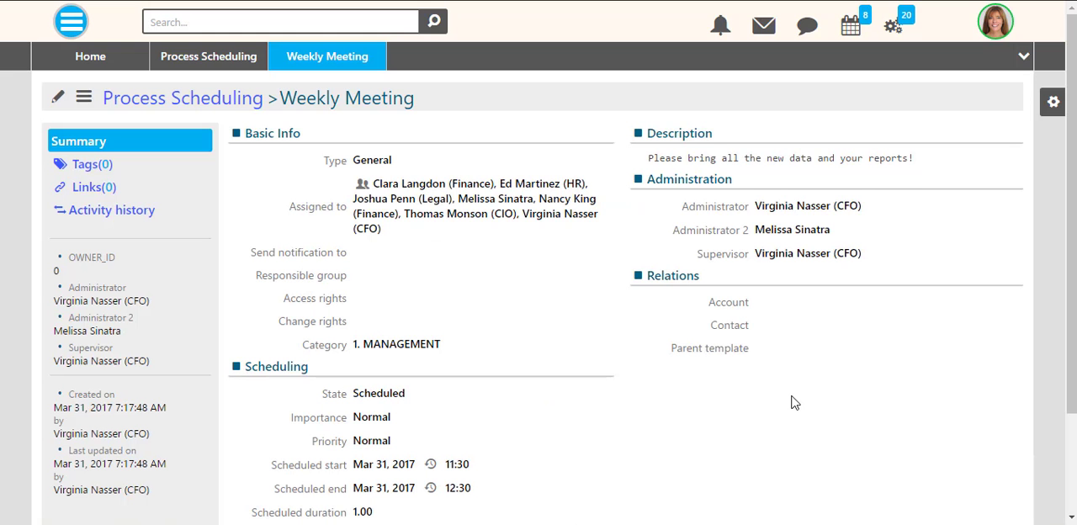
- Close the Weekly Meeting and Process Scheduling pages and open the Workflows list of the Automation module
{"action": "left_click", "coordinate": [250, 50]}
{"action": "left_click", "coordinate": [308, 50]}
{"action": "left_click", "coordinate": [67, 24]}
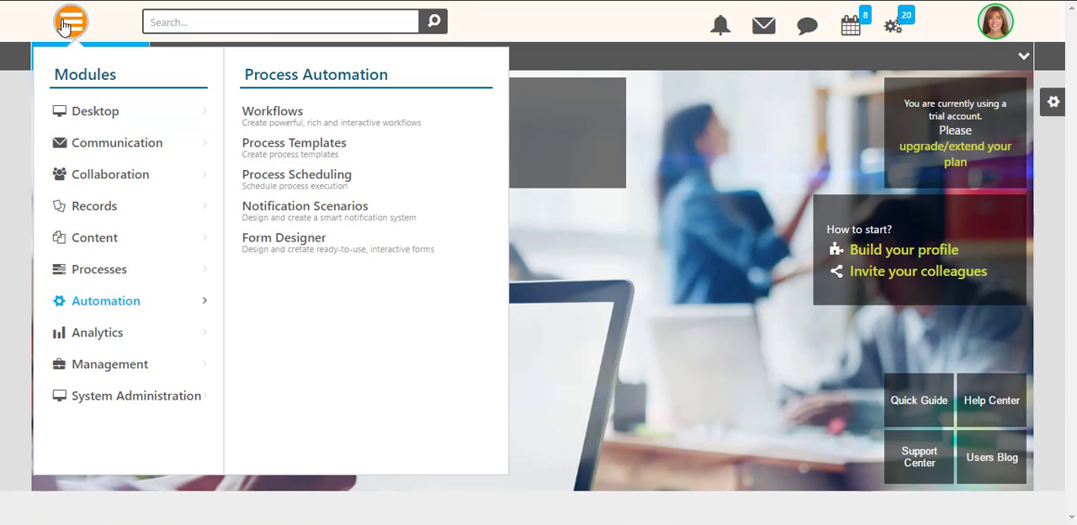
{"action": "left_click", "coordinate": [64, 24]}
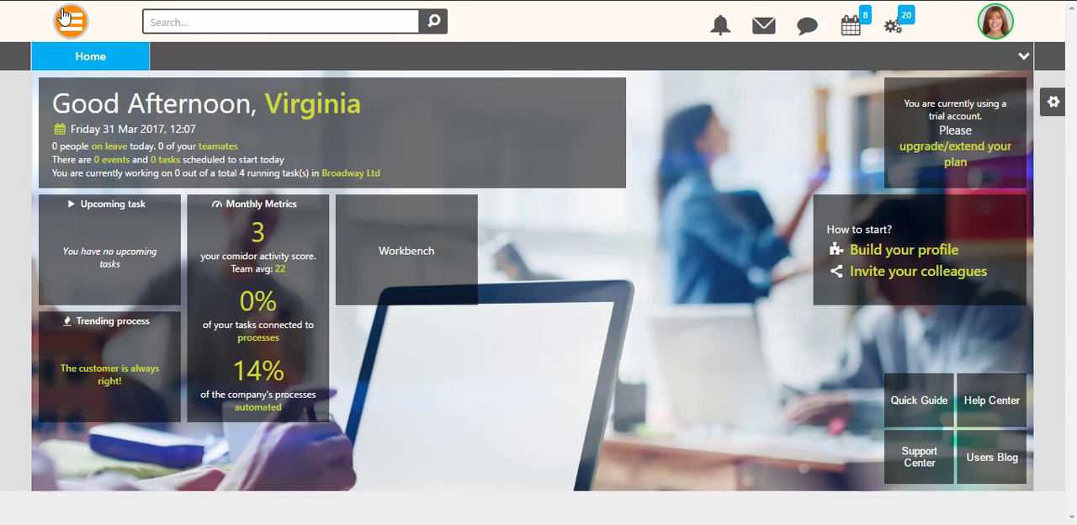
{"action": "left_click", "coordinate": [64, 17]}
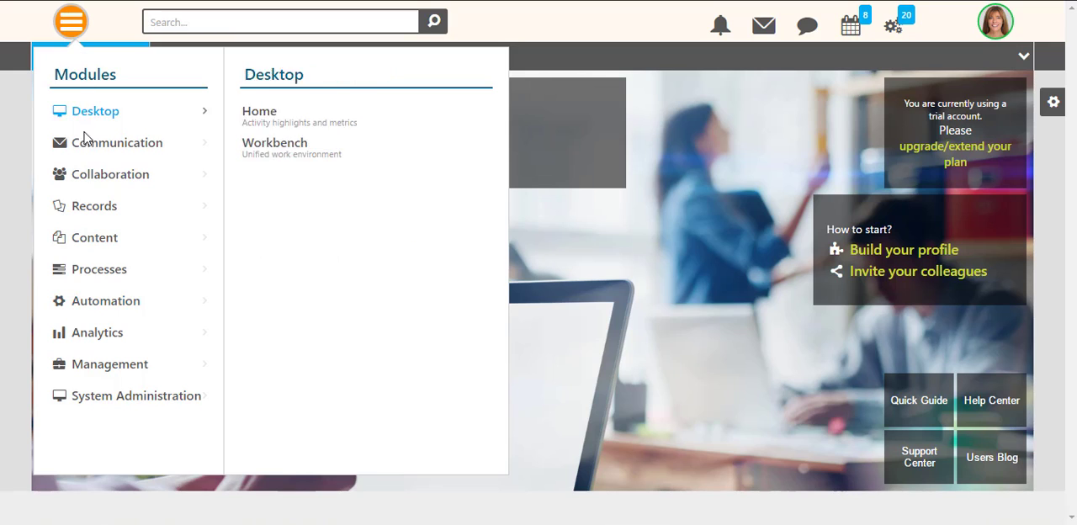
{"action": "mouse_move", "coordinate": [109, 300]}
{"action": "left_click", "coordinate": [277, 128]}
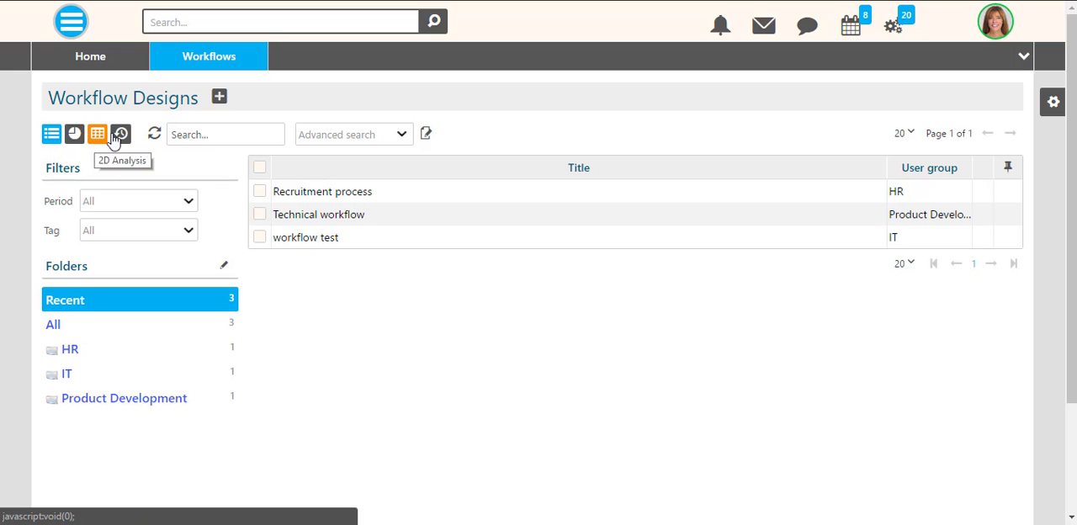
{"action": "left_click", "coordinate": [426, 134]}
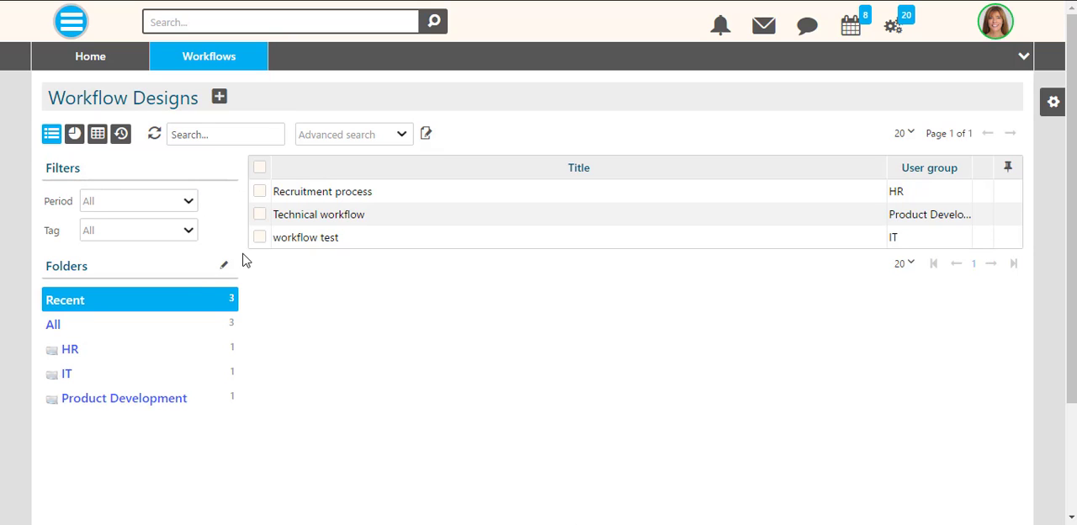
{"action": "left_click", "coordinate": [258, 190]}
{"action": "left_click", "coordinate": [259, 215]}
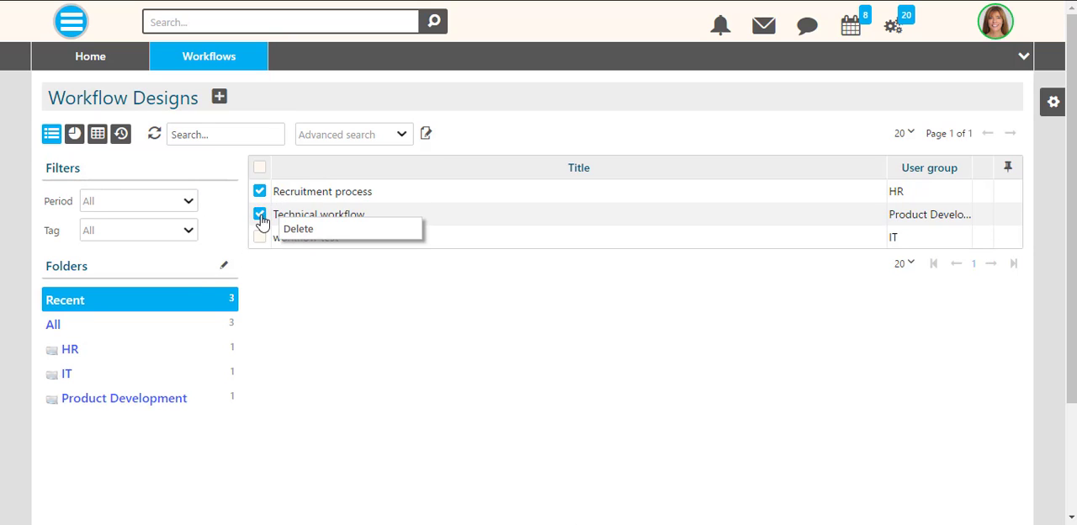
{"action": "left_click", "coordinate": [260, 169]}
{"action": "left_click", "coordinate": [260, 169]}
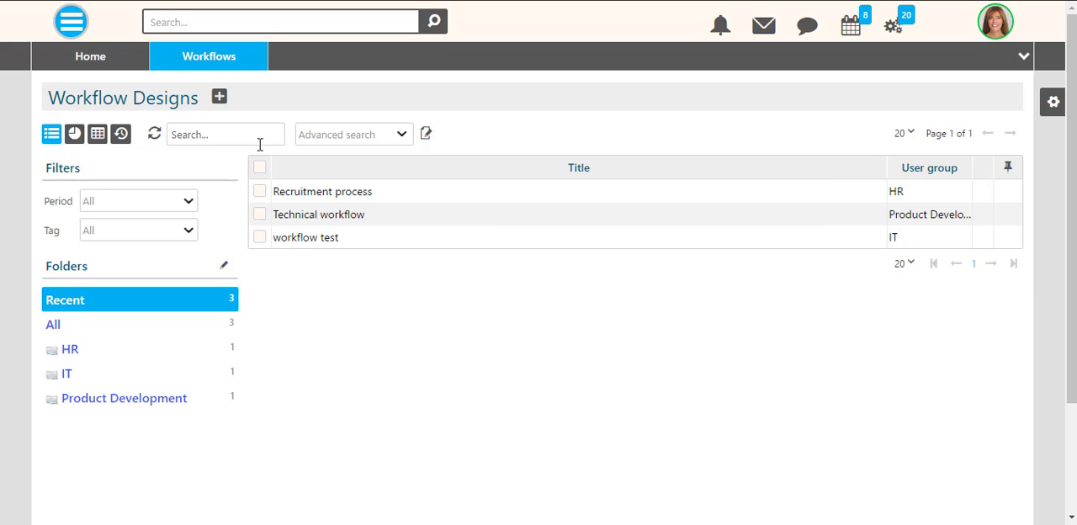
- Create a new workflow design titled "Recruitment process" for the HR user group
{"action": "left_click", "coordinate": [219, 96]}
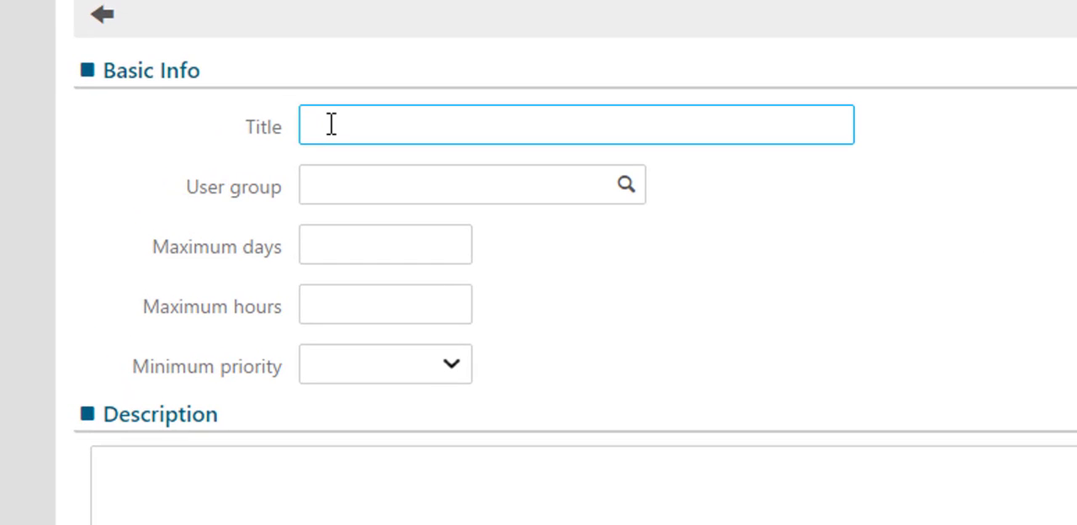
{"action": "type", "text": "Recruitment process"}
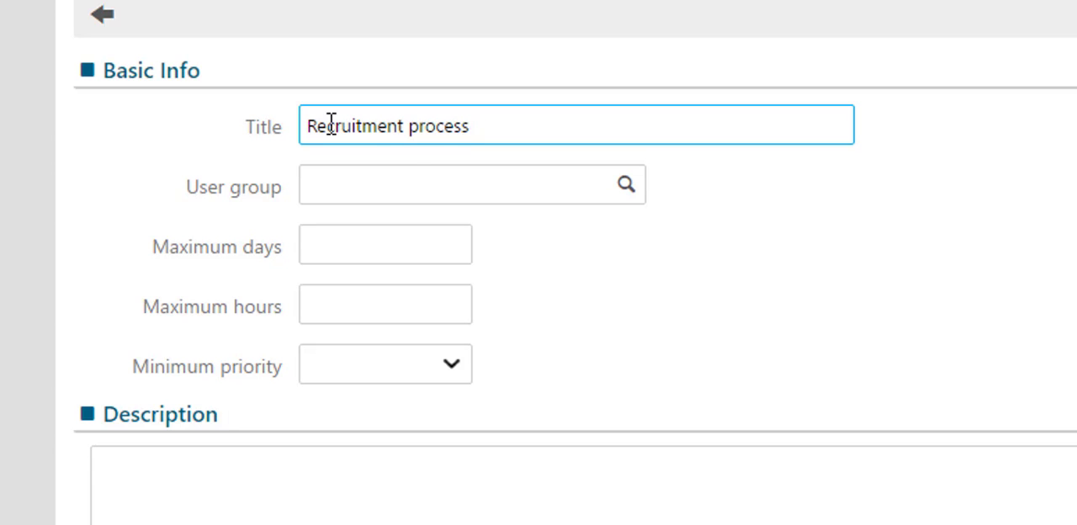
{"action": "left_click", "coordinate": [628, 187]}
{"action": "left_click_drag", "start_coordinate": [632, 264], "coordinate": [632, 330]}
{"action": "left_click", "coordinate": [521, 336]}
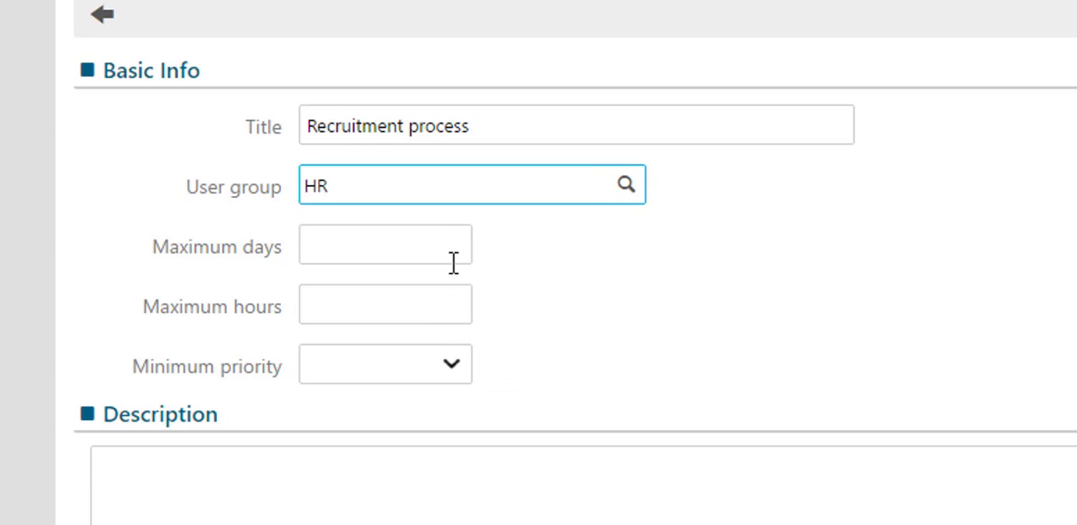
- Set the workflow's maximum days to 30 and minimum priority to Normal, and describe it as "Hiring the right people"
{"action": "left_click", "coordinate": [455, 253]}
{"action": "type", "text": "30"}
{"action": "left_click", "coordinate": [456, 294]}
{"action": "left_click", "coordinate": [451, 363]}
{"action": "left_click", "coordinate": [315, 455]}
{"action": "left_click", "coordinate": [304, 457]}
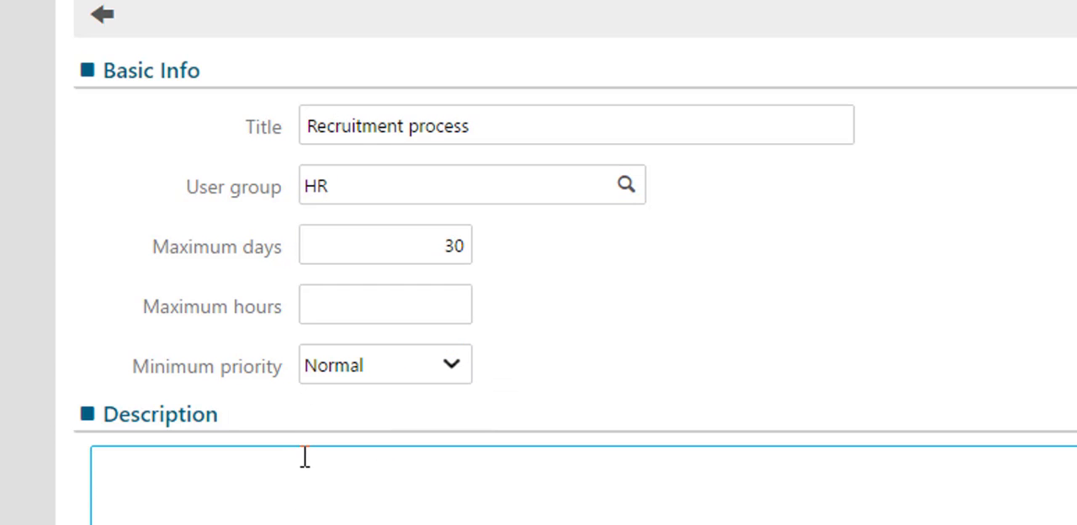
{"action": "type", "text": "Hiring the right people"}
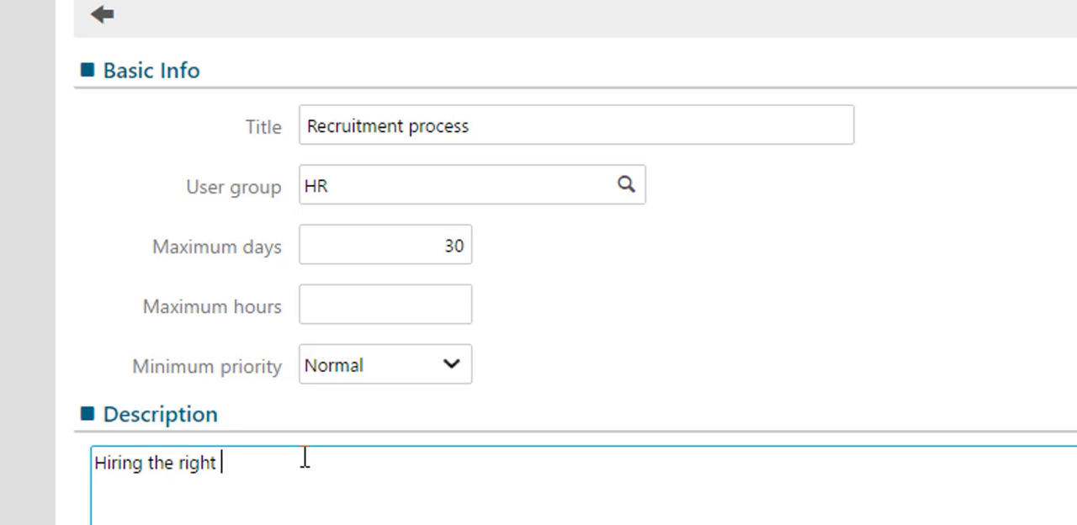
{"action": "type", "text": " workflow."}
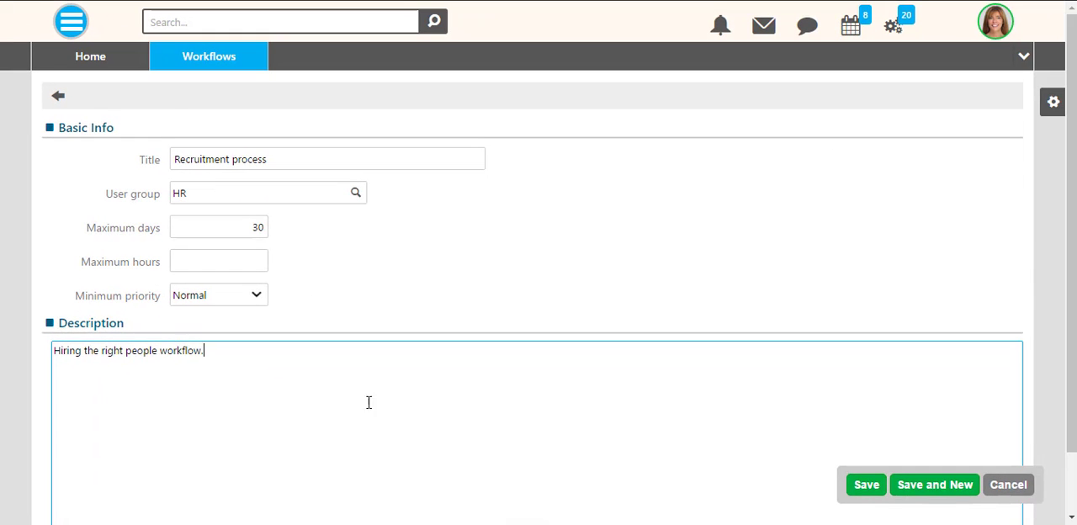
- Complete the workflow's description as "Hiring the right people workflow." and save the workflow design
{"action": "left_click", "coordinate": [866, 486]}
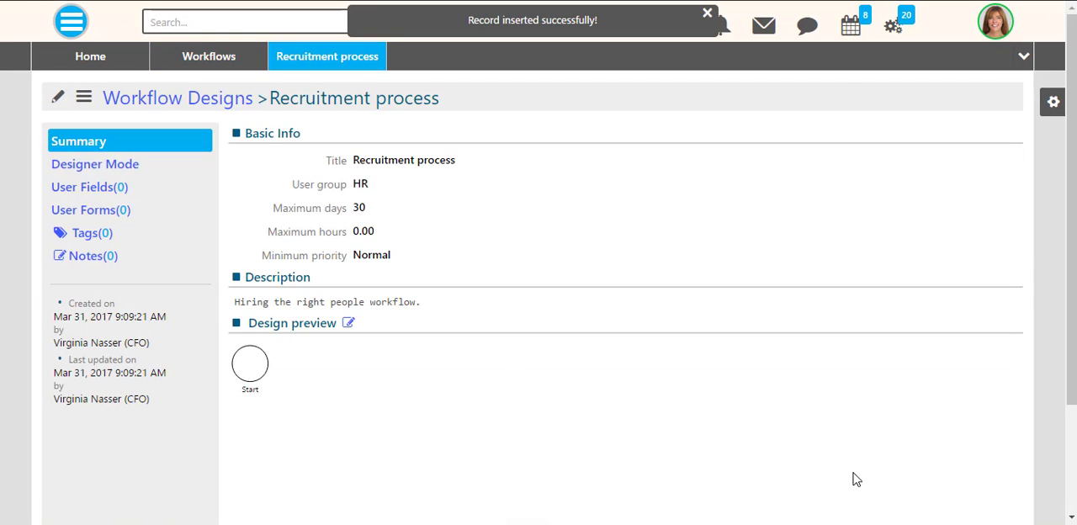
- Start a new user field for the workflow with column name VAR_EMPLOYEES and label EMPLOYEES
{"action": "left_click", "coordinate": [89, 189]}
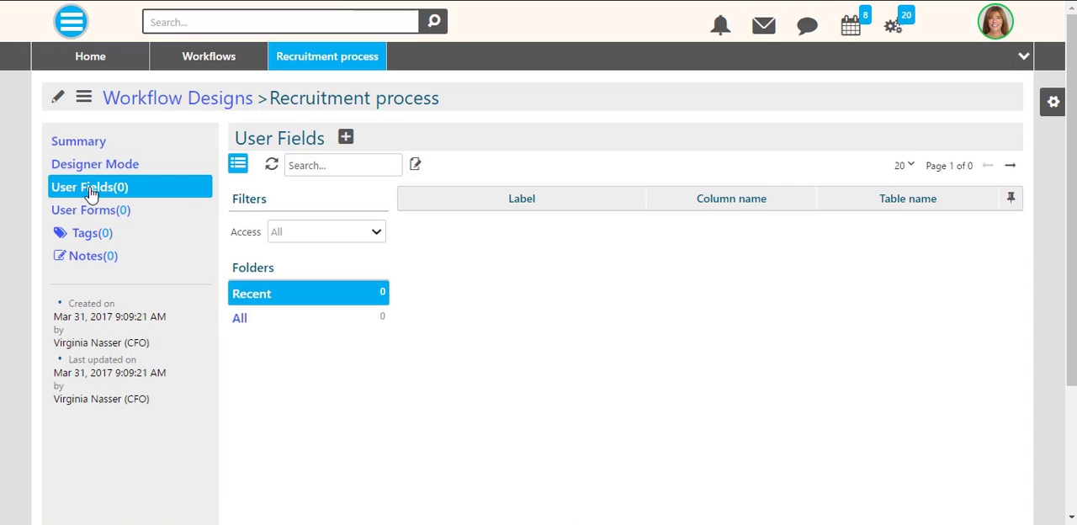
{"action": "left_click", "coordinate": [346, 140]}
{"action": "left_click", "coordinate": [383, 230]}
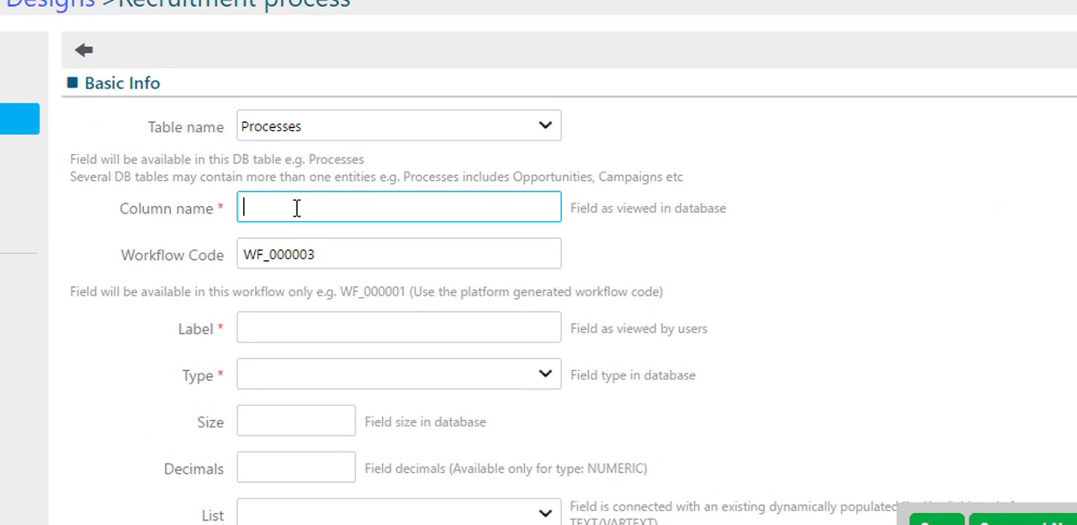
{"action": "type", "text": "VAR_EMPLOYEES"}
{"action": "left_click", "coordinate": [302, 323]}
{"action": "type", "text": "EMPLOYEES"}
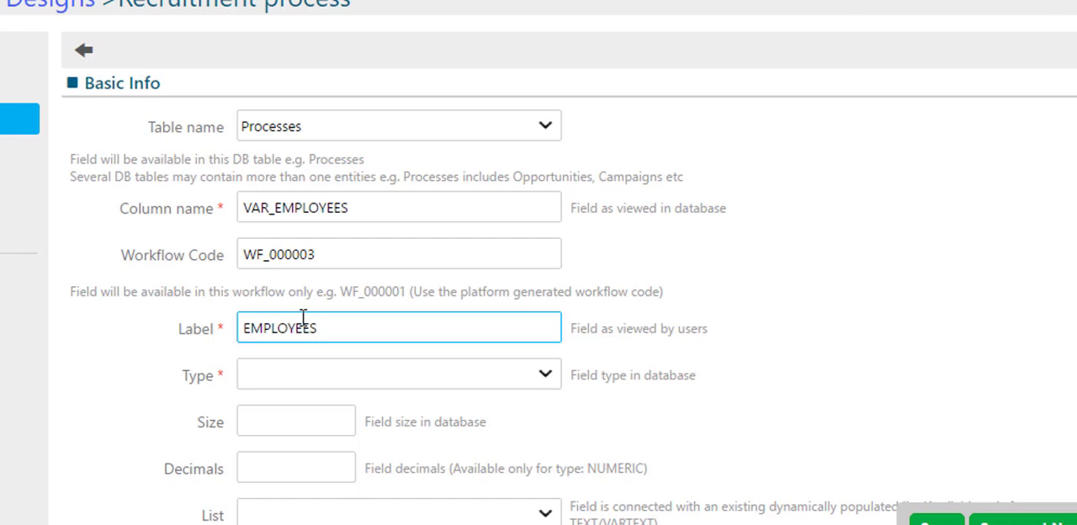
- Set the EMPLOYEES field's type to Number and its size to 10, and save the field
{"action": "left_click", "coordinate": [308, 376]}
{"action": "left_click", "coordinate": [545, 373]}
{"action": "left_click", "coordinate": [269, 449]}
{"action": "left_click", "coordinate": [297, 419]}
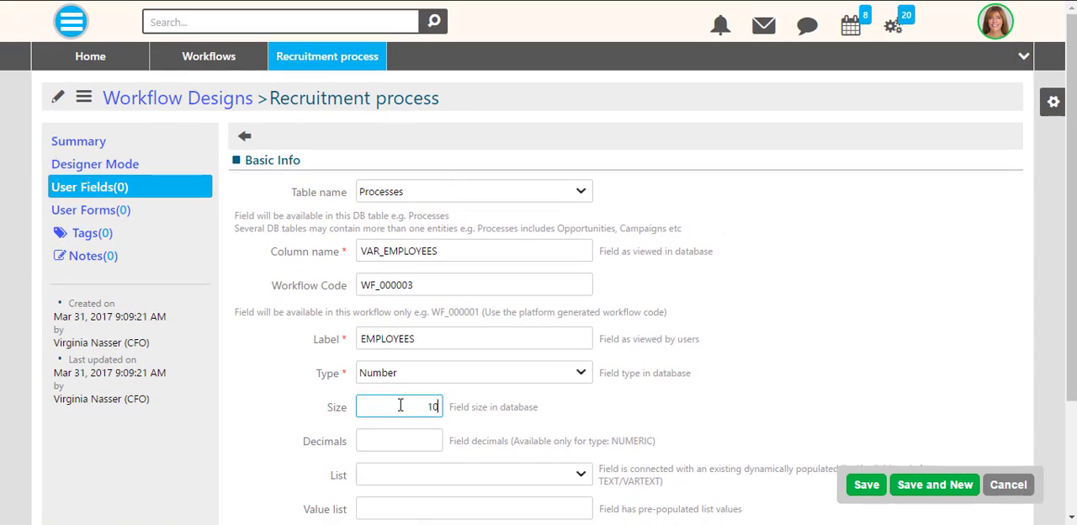
{"action": "left_click", "coordinate": [862, 482]}
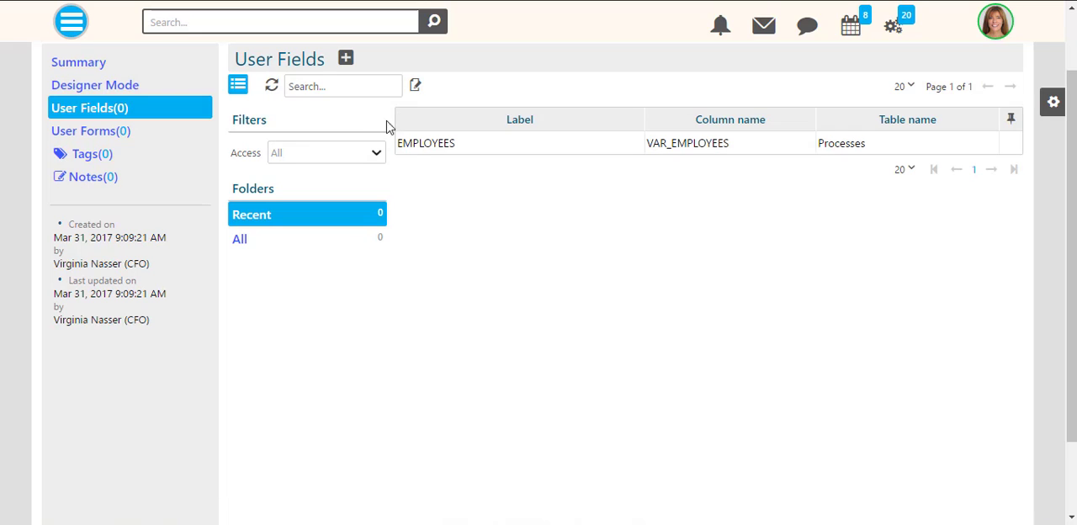
- Start a new user form for the workflow titled "Requirements"
{"action": "left_click", "coordinate": [87, 132]}
{"action": "left_click", "coordinate": [349, 63]}
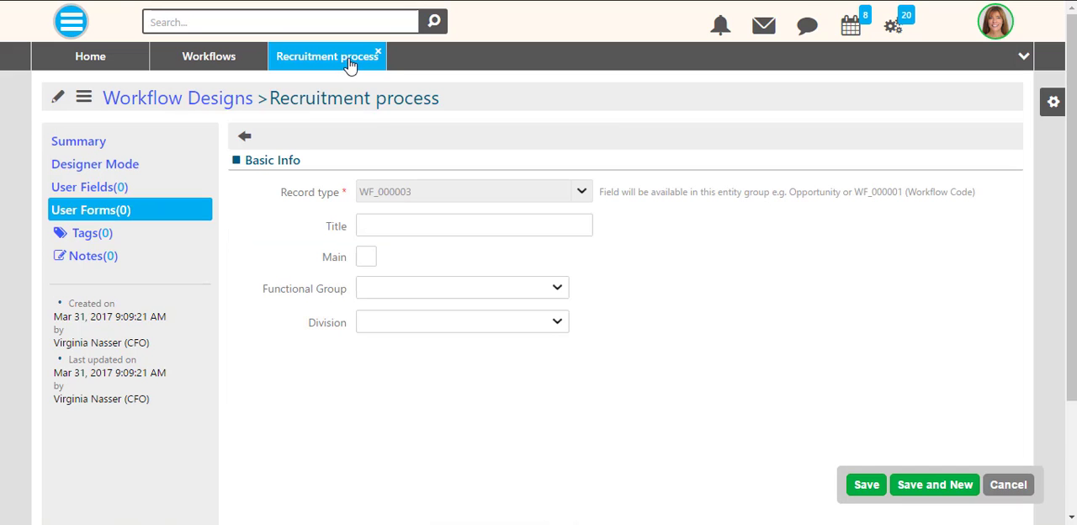
{"action": "left_click", "coordinate": [406, 225]}
{"action": "type", "text": "Require"}
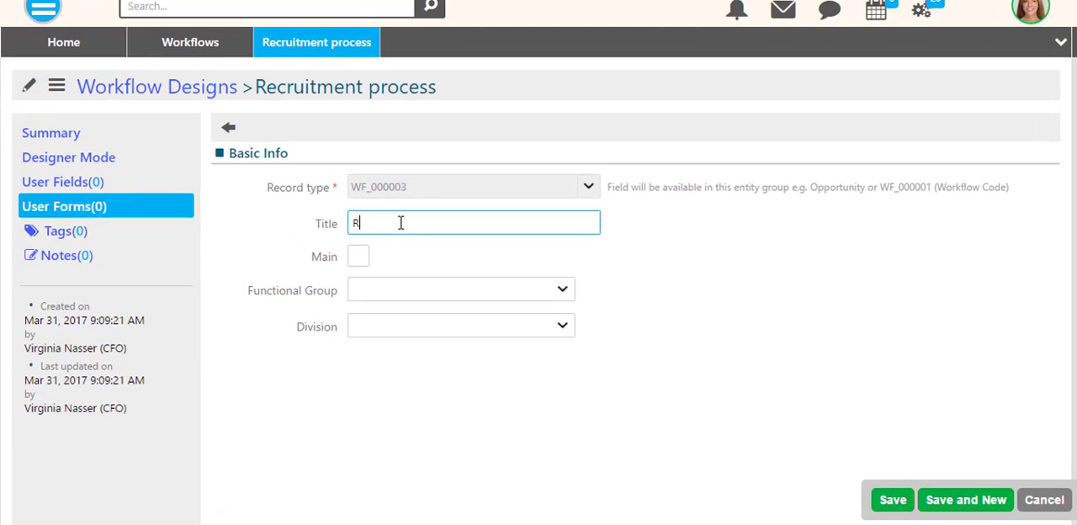
{"action": "type", "text": "ments"}
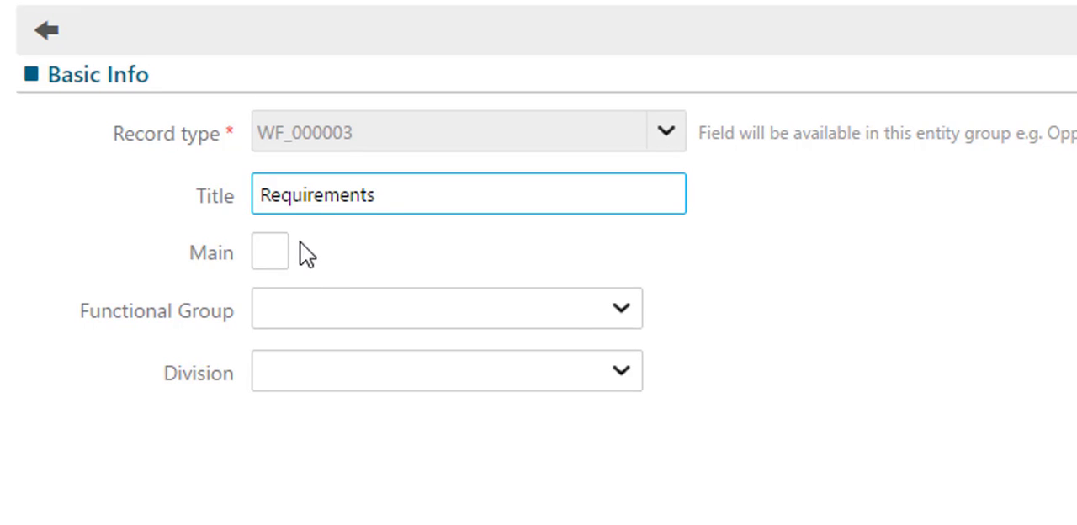
- Mark the Requirements form as Main without a functional group or division, and save it
{"action": "left_click", "coordinate": [575, 316]}
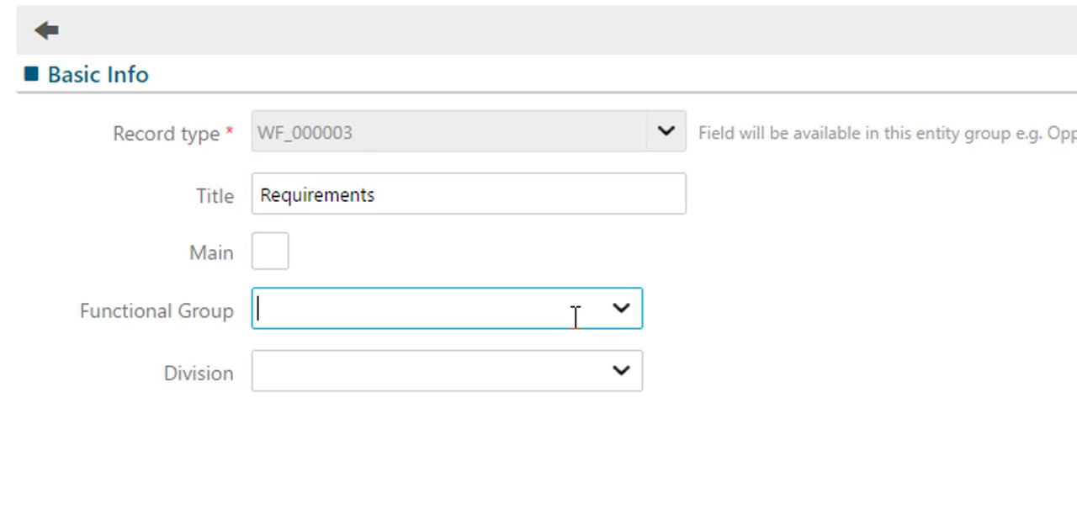
{"action": "left_click", "coordinate": [621, 308]}
{"action": "left_click", "coordinate": [623, 311]}
{"action": "left_click", "coordinate": [623, 372]}
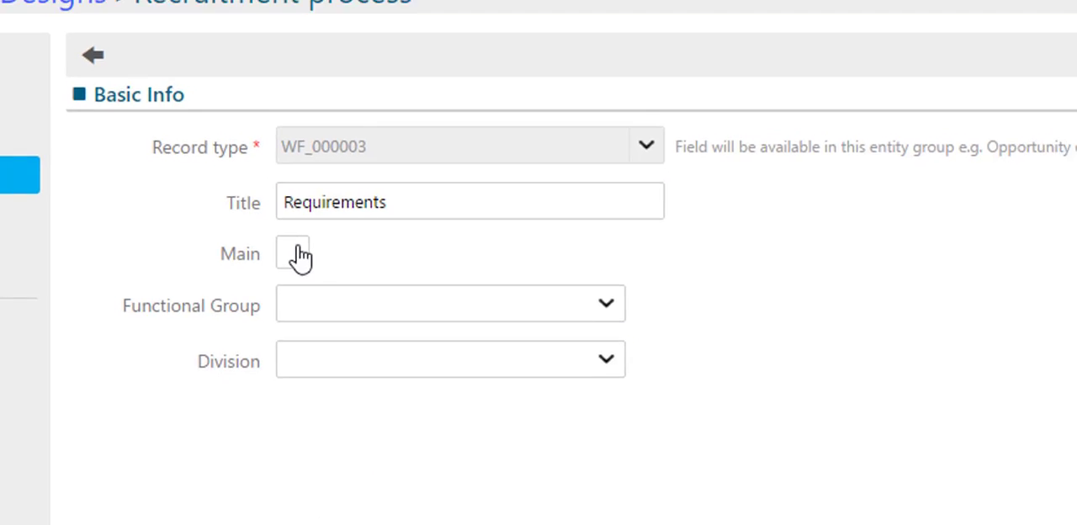
{"action": "left_click", "coordinate": [270, 251]}
{"action": "left_click", "coordinate": [870, 485]}
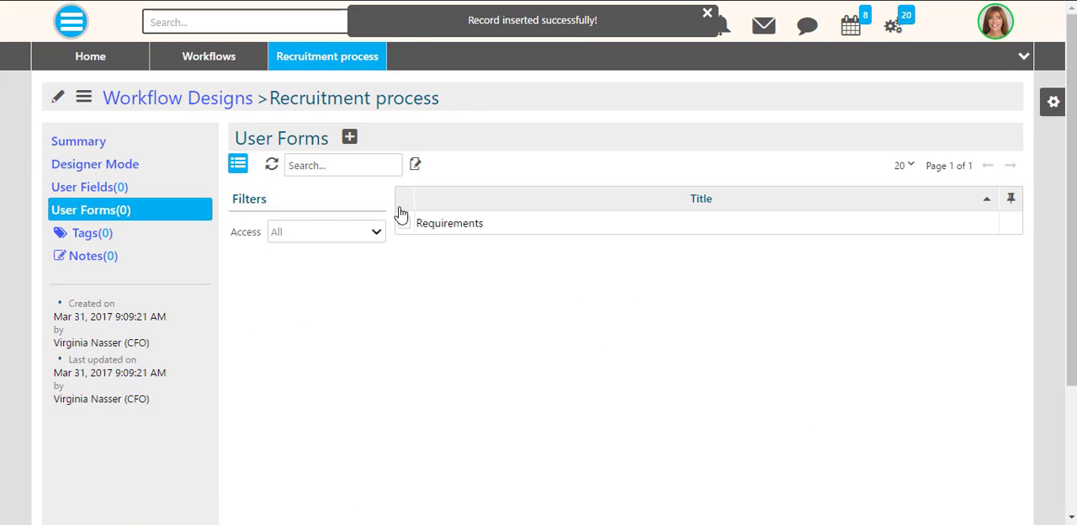
- Open the Requirements form and add the EMPLOYEES and ID fields to its used fields
{"action": "left_click", "coordinate": [445, 224]}
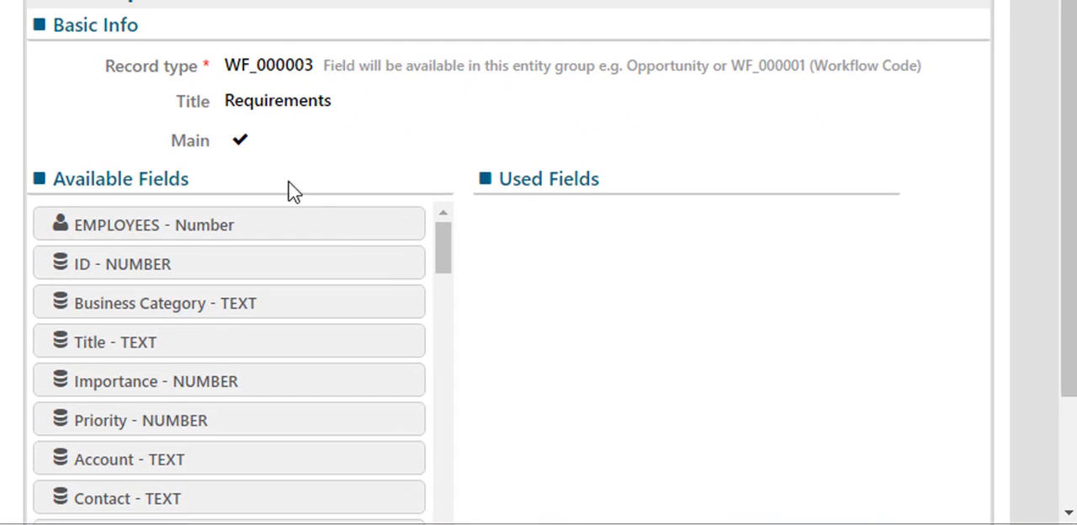
{"action": "scroll", "coordinate": [496, 328], "scroll_direction": "down", "scroll_amount": 1}
{"action": "scroll", "coordinate": [758, 391], "scroll_direction": "down", "scroll_amount": 2}
{"action": "scroll", "coordinate": [471, 278], "scroll_direction": "up", "scroll_amount": 2}
{"action": "left_click_drag", "start_coordinate": [354, 188], "coordinate": [674, 236]}
{"action": "left_click_drag", "start_coordinate": [539, 144], "coordinate": [538, 144]}
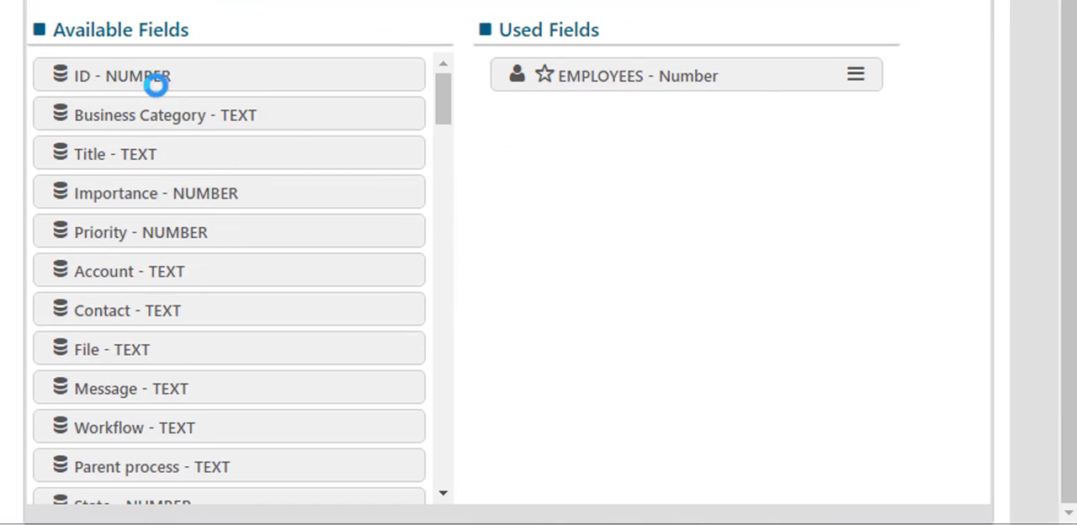
{"action": "left_click_drag", "start_coordinate": [157, 79], "coordinate": [581, 128]}
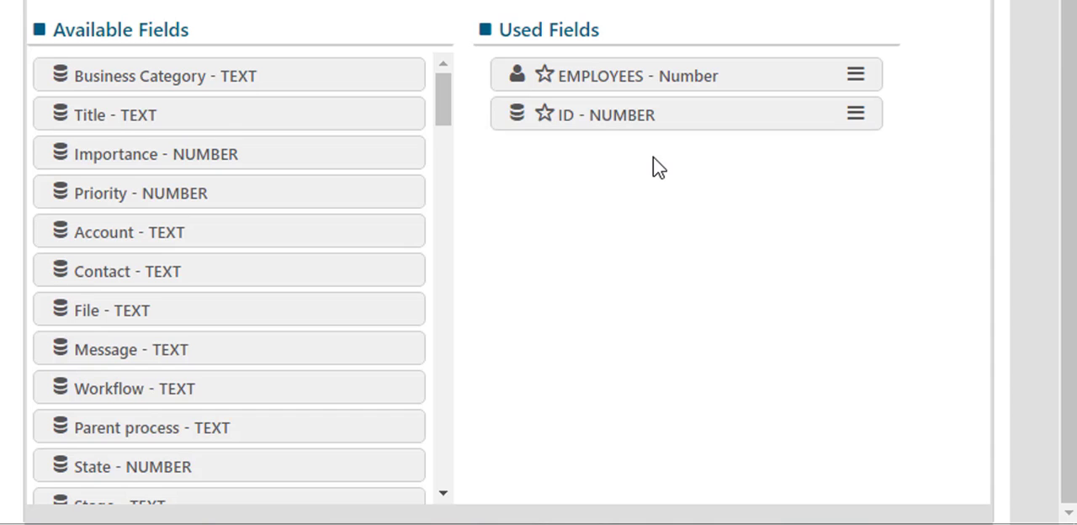
- Star the EMPLOYEES field in the form's used fields and check its available options
{"action": "left_click_drag", "start_coordinate": [440, 120], "coordinate": [452, 84]}
{"action": "left_click", "coordinate": [544, 76]}
{"action": "left_click", "coordinate": [854, 75]}
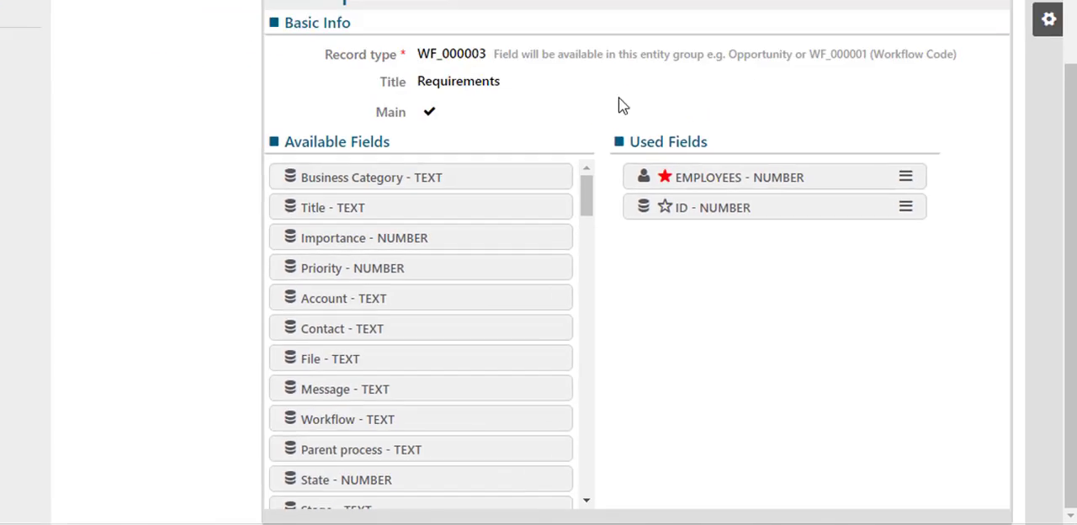
{"action": "scroll", "coordinate": [620, 101], "scroll_direction": "up", "scroll_amount": 2}
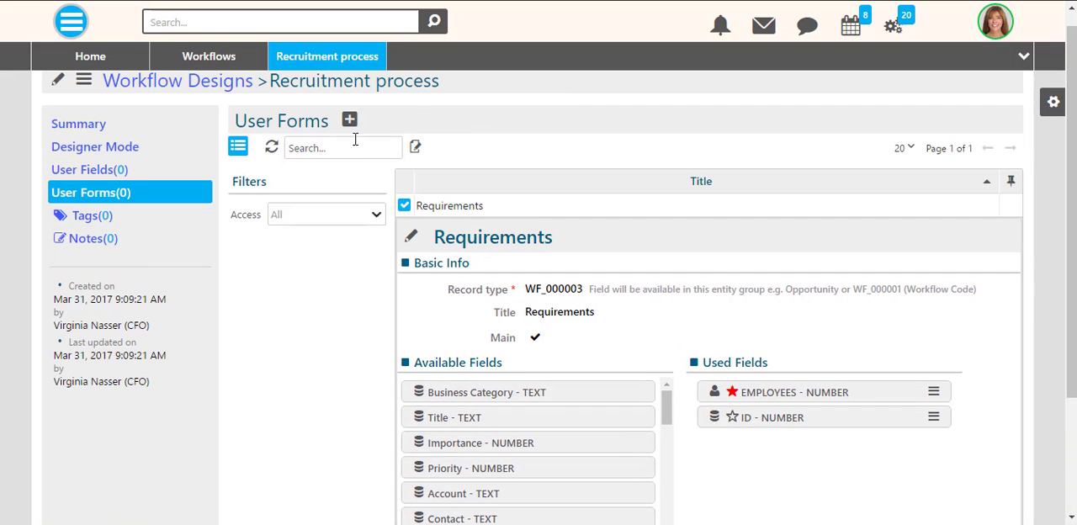
- Open the Recruitment process design from its summary and add a task titled "Create requirements" beside Start
{"action": "left_click", "coordinate": [76, 126]}
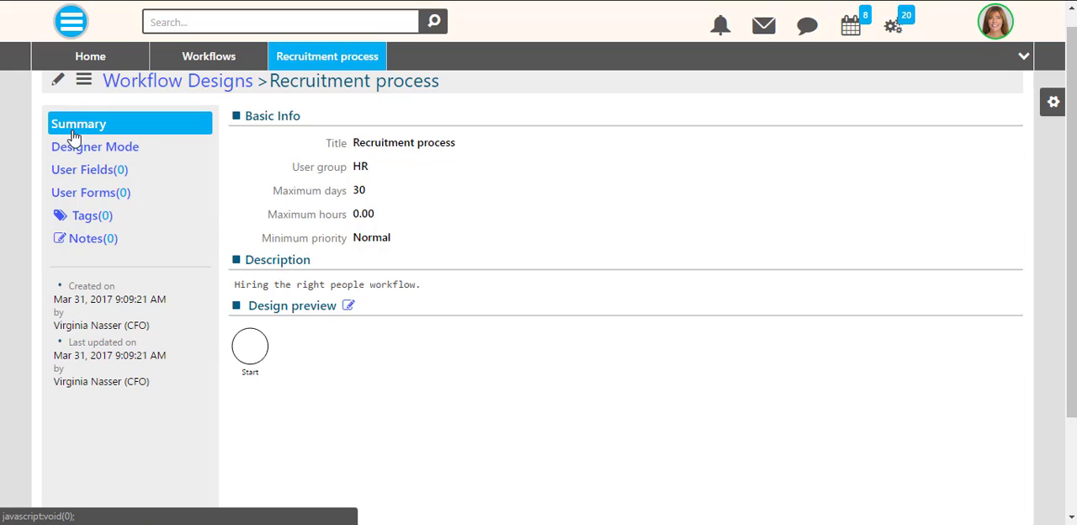
{"action": "left_click", "coordinate": [347, 307]}
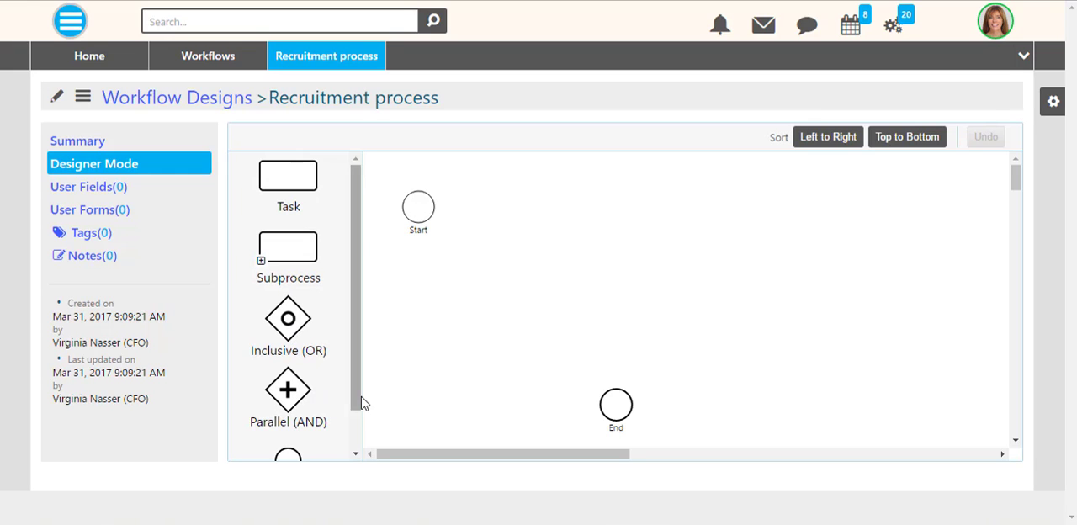
{"action": "scroll", "coordinate": [361, 402], "scroll_direction": "down", "scroll_amount": 1}
{"action": "scroll", "coordinate": [358, 380], "scroll_direction": "up", "scroll_amount": 1}
{"action": "left_click_drag", "start_coordinate": [291, 175], "coordinate": [504, 210]}
{"action": "left_click", "coordinate": [452, 98]}
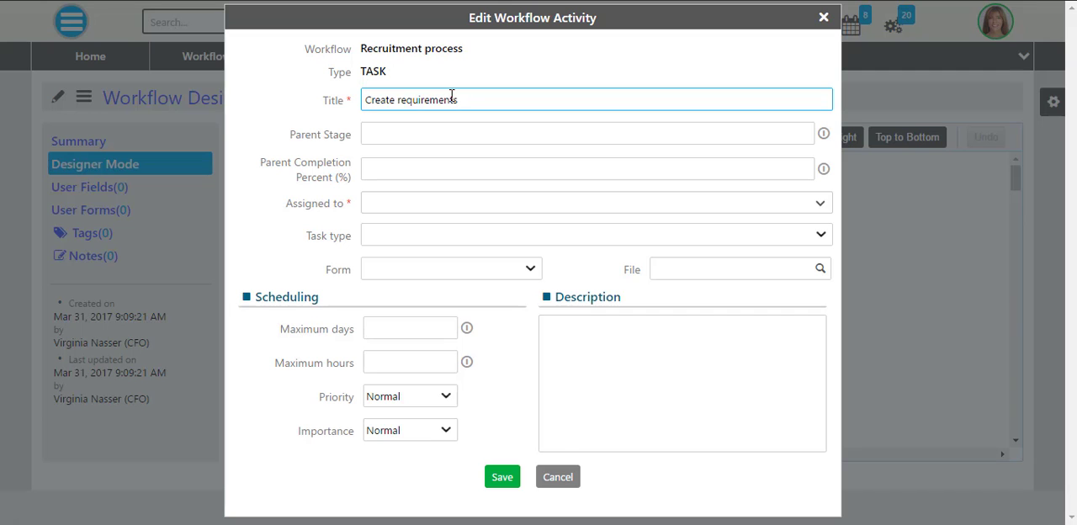
- Assign the Create requirements task to HR, with task type Work and the Requirements form
{"action": "left_click", "coordinate": [812, 203]}
{"action": "scroll", "coordinate": [557, 344], "scroll_direction": "down", "scroll_amount": 3}
{"action": "scroll", "coordinate": [445, 305], "scroll_direction": "up", "scroll_amount": 3}
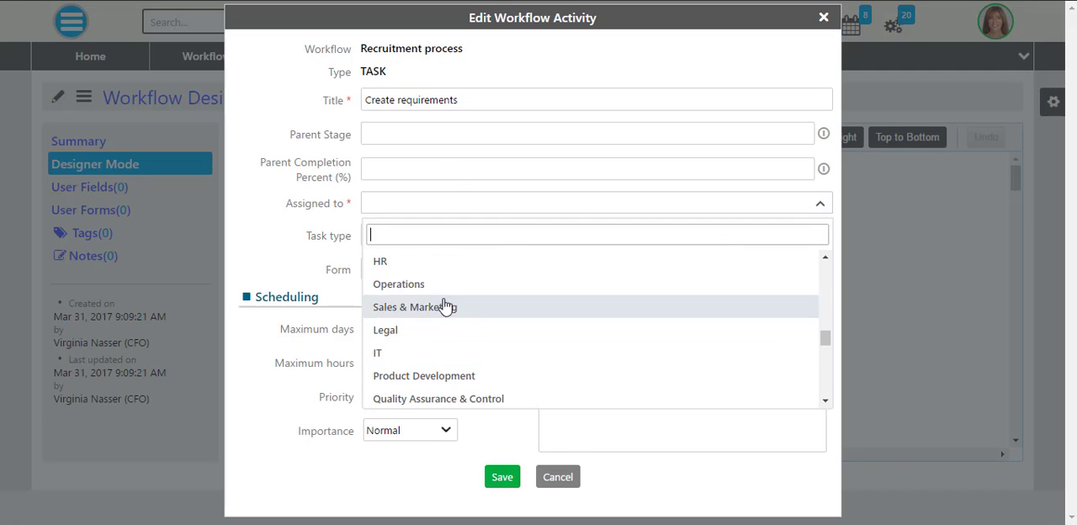
{"action": "left_click", "coordinate": [402, 257]}
{"action": "left_click", "coordinate": [403, 232]}
{"action": "left_click", "coordinate": [771, 236]}
{"action": "left_click", "coordinate": [673, 262]}
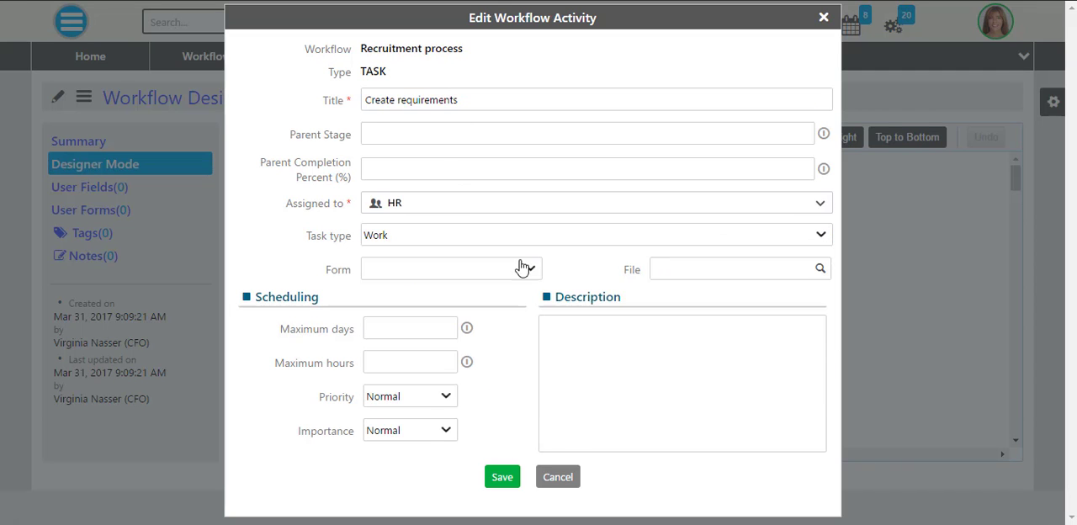
{"action": "left_click", "coordinate": [529, 269]}
{"action": "left_click", "coordinate": [507, 304]}
- Set the task's maximum days to -28, describe it as "Set the requirements." and save it
{"action": "left_click", "coordinate": [450, 328]}
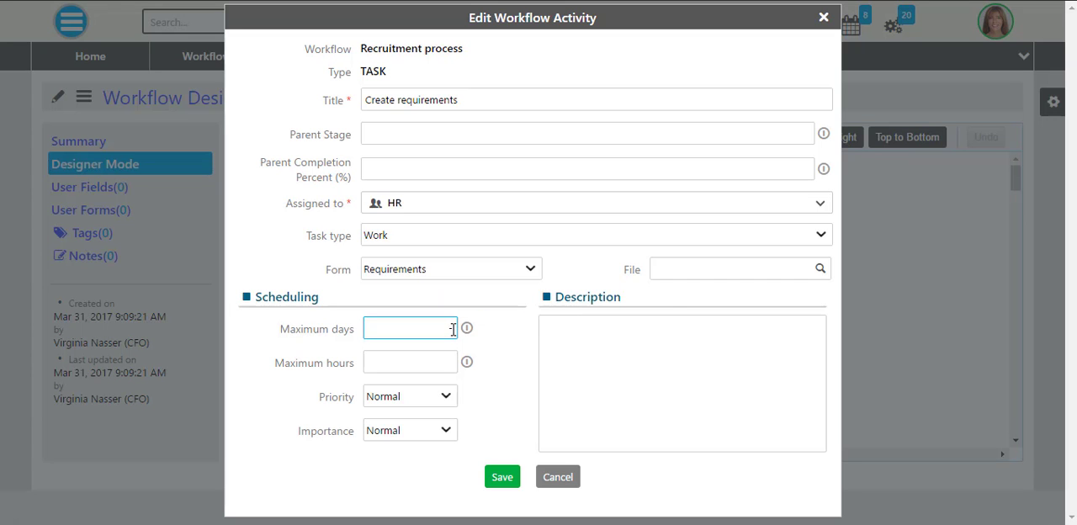
{"action": "mouse_move", "coordinate": [471, 334]}
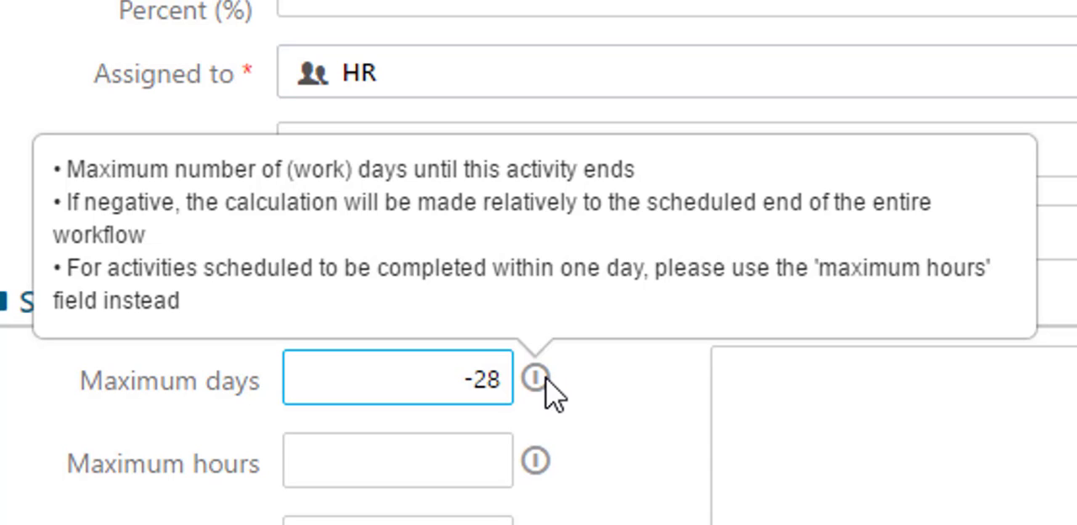
{"action": "mouse_move", "coordinate": [541, 465]}
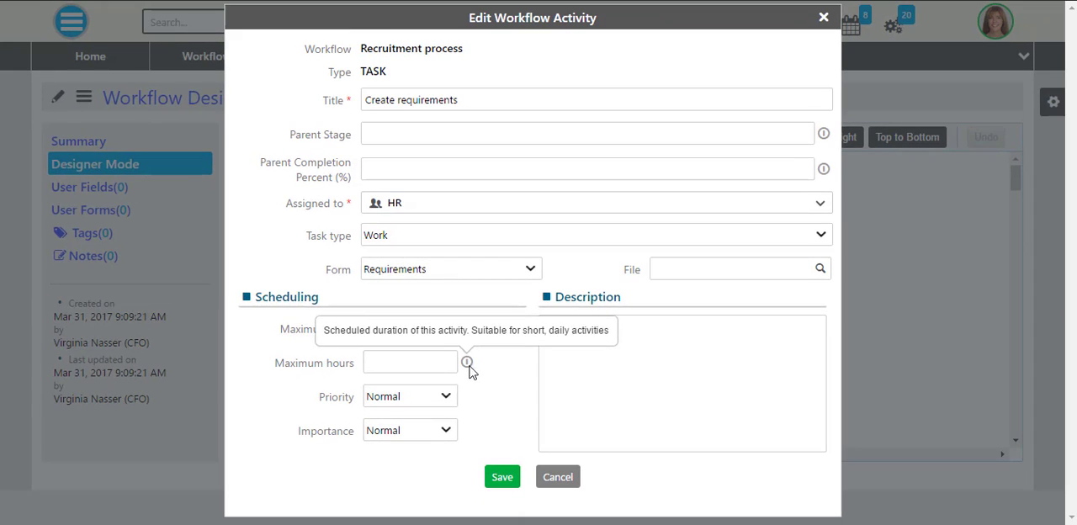
{"action": "left_click", "coordinate": [572, 327]}
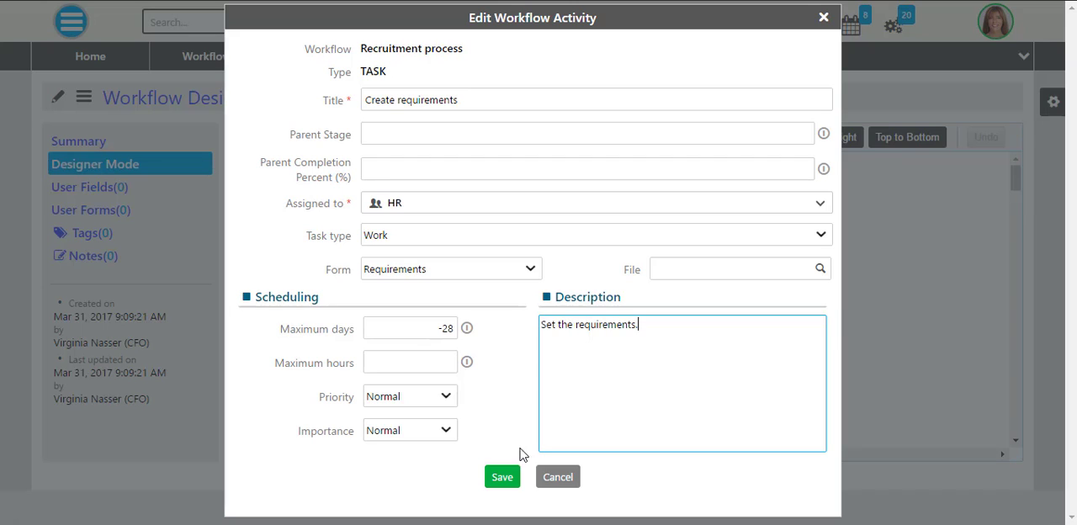
{"action": "left_click", "coordinate": [503, 476]}
- Inspect the Start event's settings and close them without saving
{"action": "left_click", "coordinate": [419, 213]}
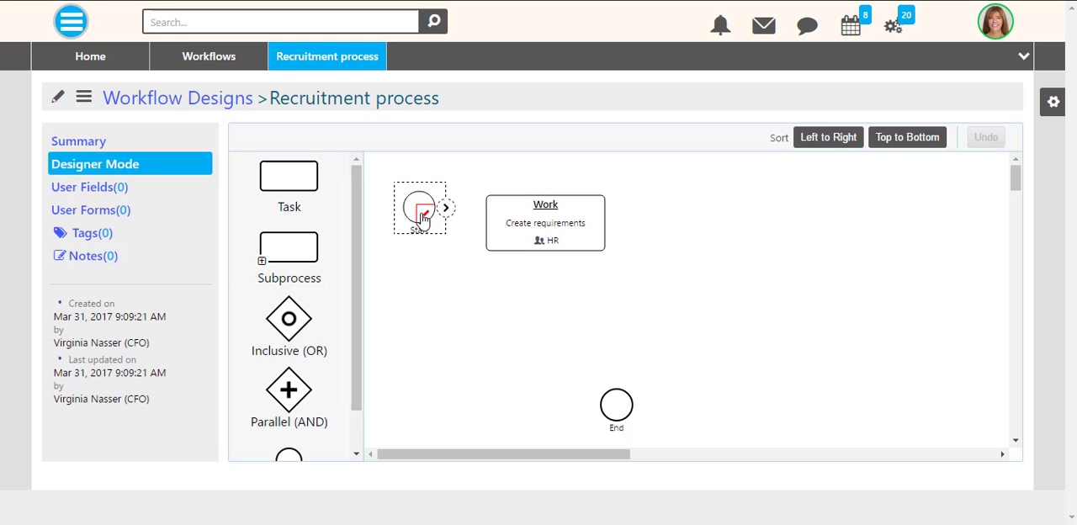
{"action": "left_click", "coordinate": [427, 214]}
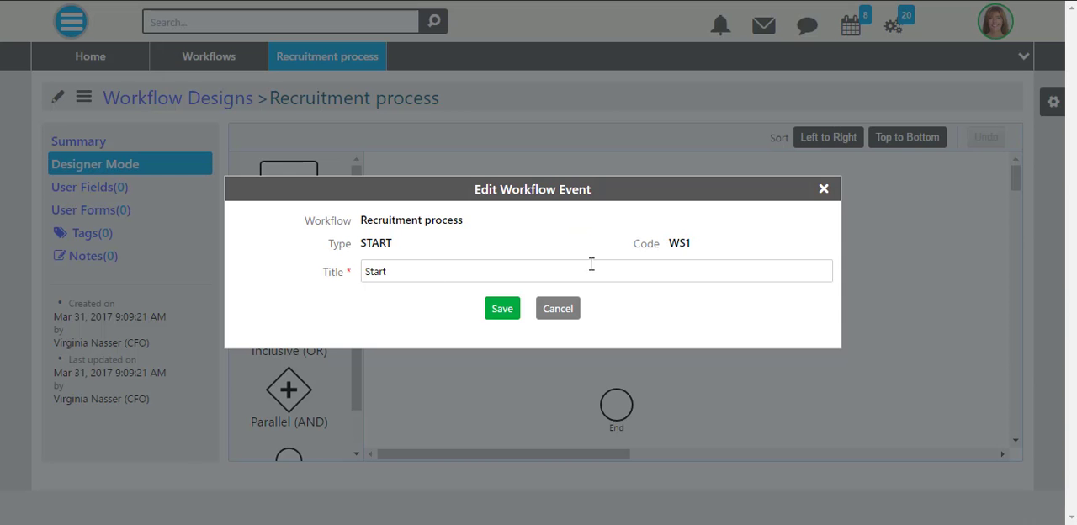
{"action": "left_click", "coordinate": [559, 309]}
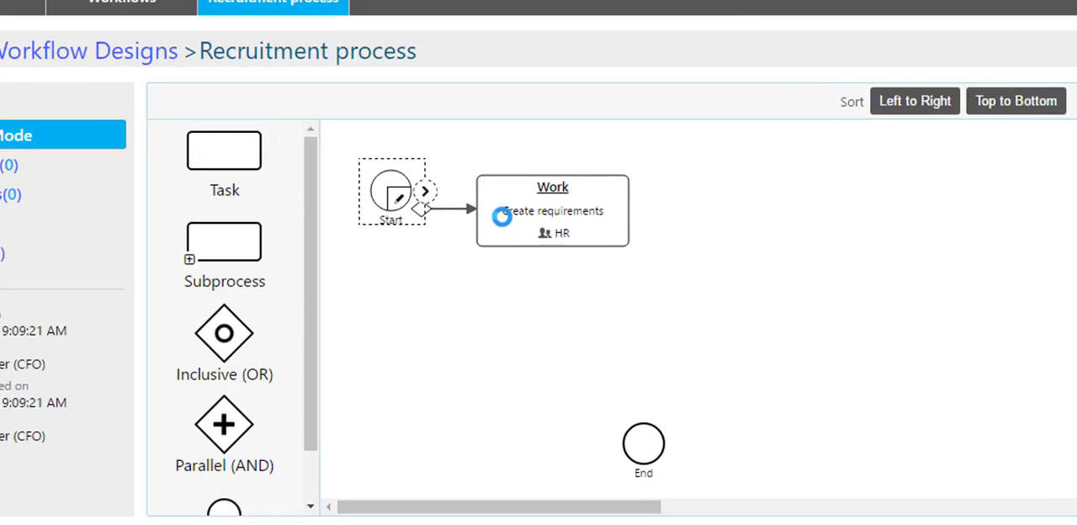
- Connect the Start event to the Create requirements task and set the path's target state to Running
{"action": "left_click", "coordinate": [429, 283]}
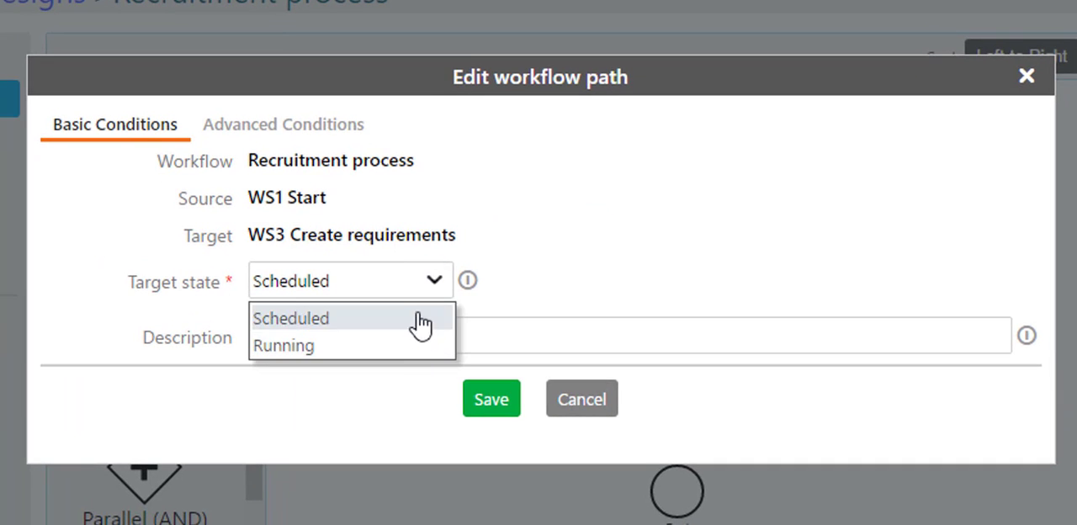
{"action": "left_click", "coordinate": [423, 286]}
{"action": "left_click", "coordinate": [423, 286]}
{"action": "left_click", "coordinate": [404, 346]}
- Describe the path as "Start with setting the requirements", save it and move the task farther from Start
{"action": "left_click", "coordinate": [427, 335]}
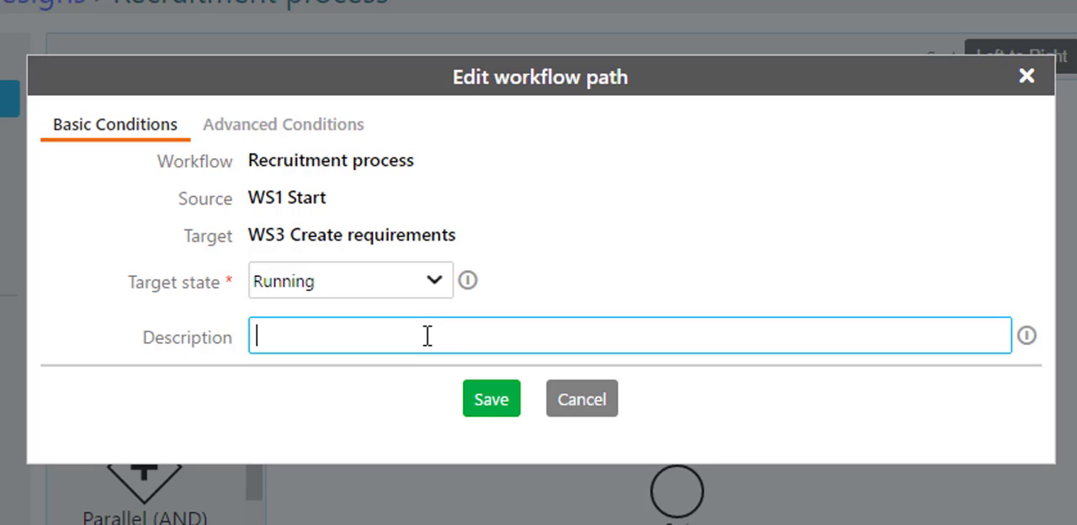
{"action": "type", "text": "Start with s"}
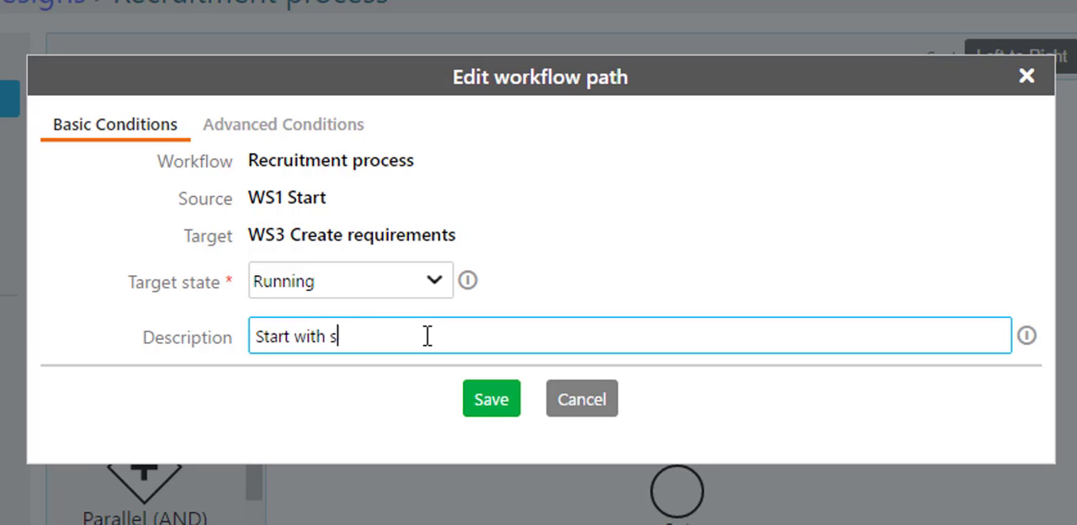
{"action": "type", "text": "etting the requirements"}
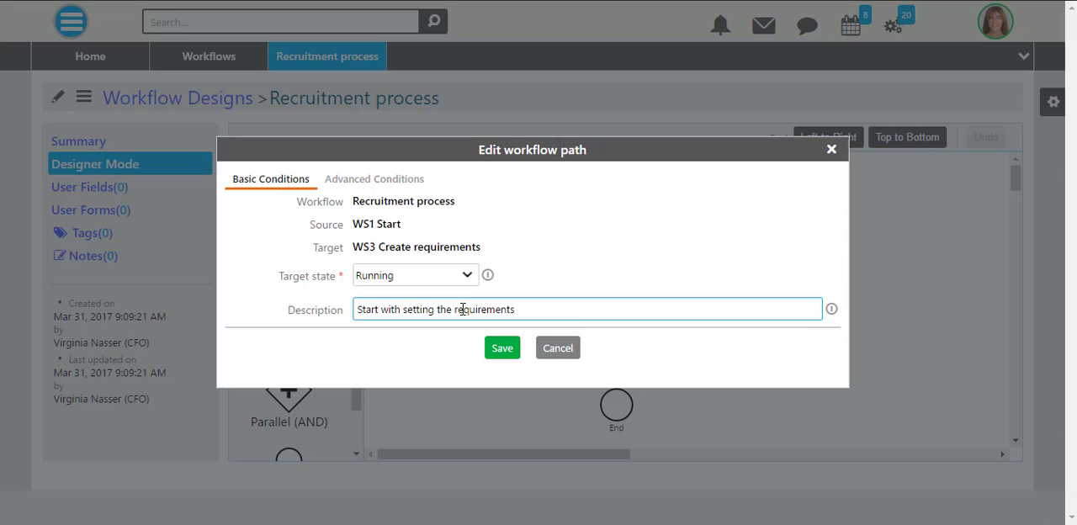
{"action": "left_click", "coordinate": [510, 350]}
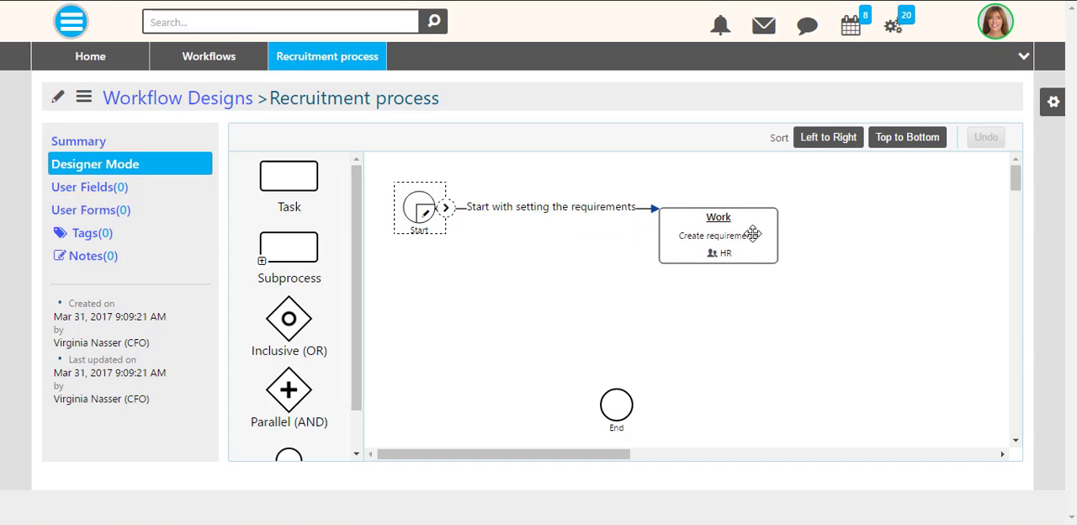
- Align the Create requirements task with the Start event and add a task below it titled "Manual search"
{"action": "left_click_drag", "start_coordinate": [807, 210], "coordinate": [824, 211]}
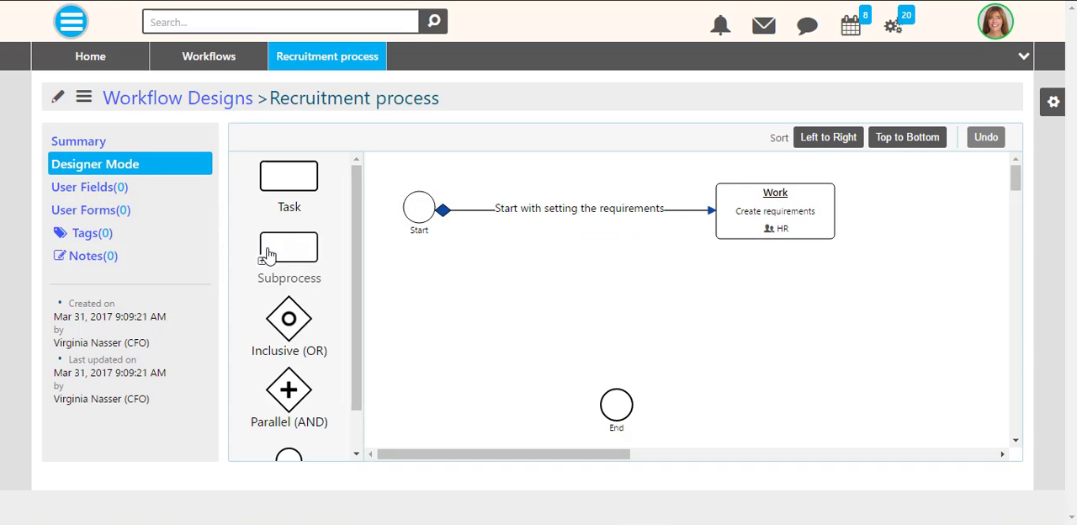
{"action": "left_click_drag", "start_coordinate": [289, 177], "coordinate": [789, 301]}
{"action": "left_click", "coordinate": [416, 96]}
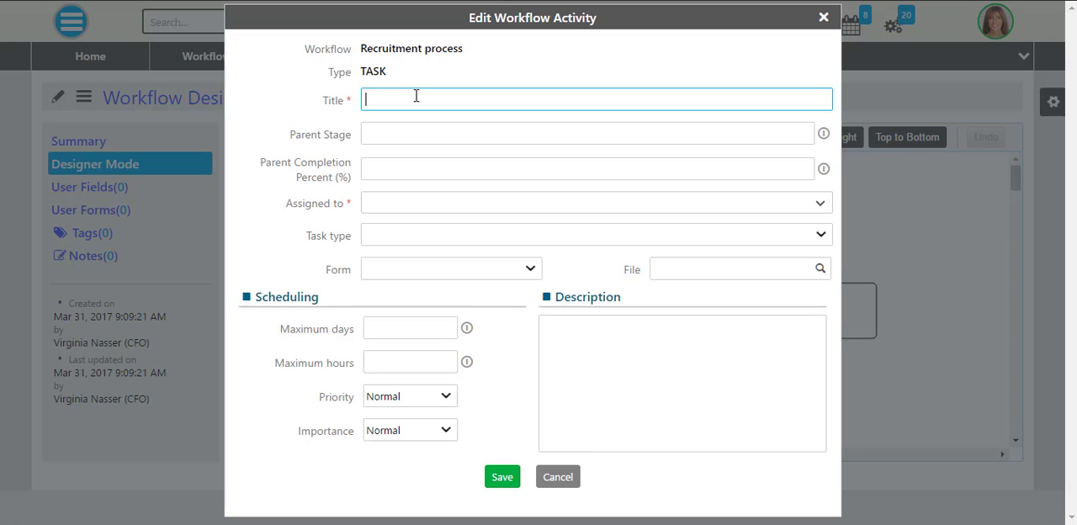
{"action": "type", "text": "Manual search"}
- Assign the Work-type task to the HR staff member, save it, and connect Create requirements to it with a Completed-to-Scheduled path
{"action": "left_click", "coordinate": [816, 202]}
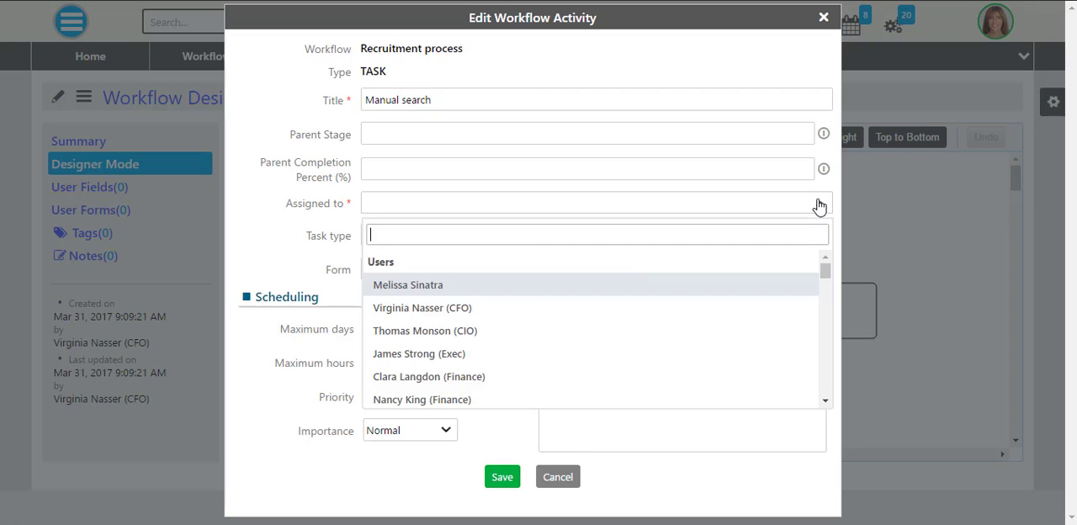
{"action": "scroll", "coordinate": [457, 308], "scroll_direction": "down", "scroll_amount": 3}
{"action": "left_click", "coordinate": [454, 283]}
{"action": "left_click", "coordinate": [449, 324]}
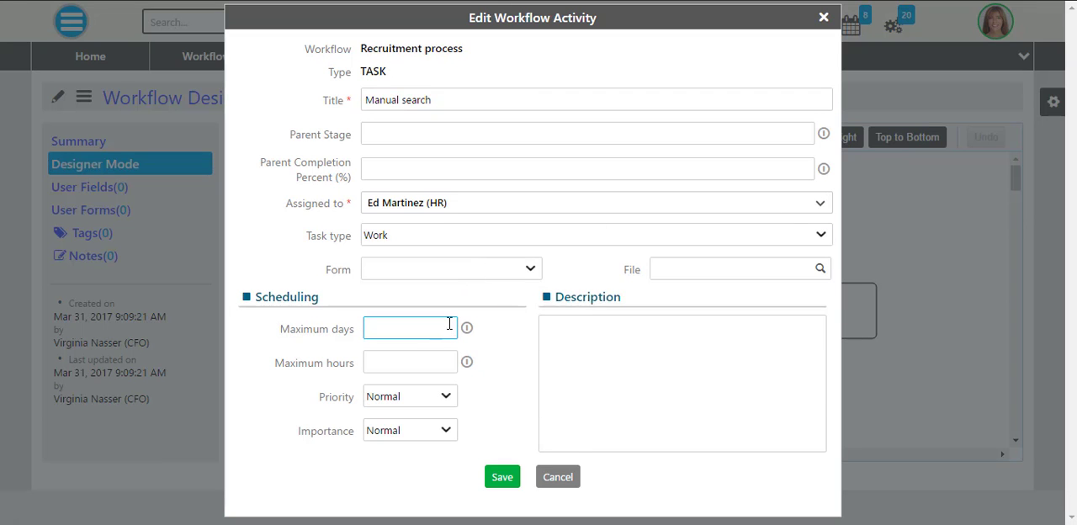
{"action": "left_click", "coordinate": [502, 477]}
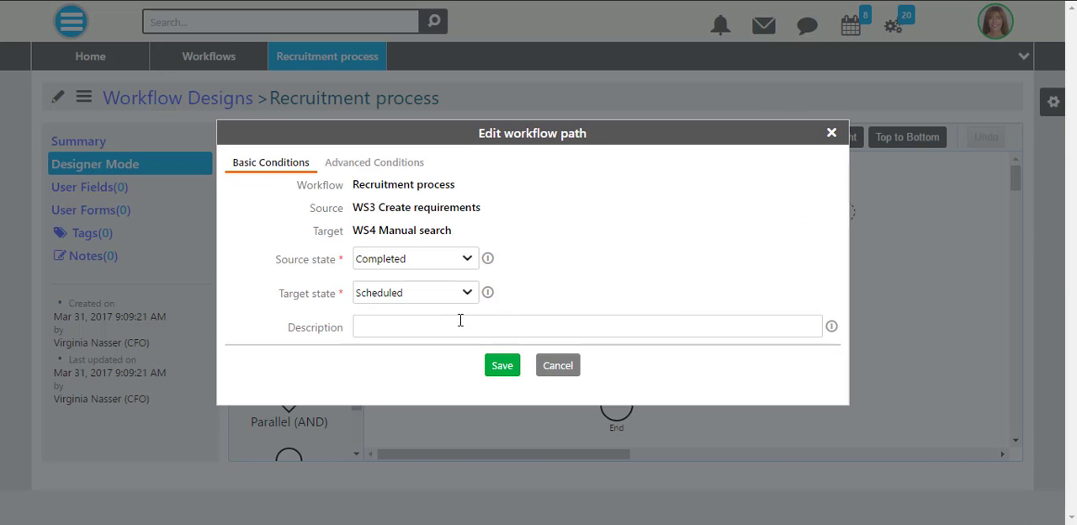
{"action": "left_click", "coordinate": [505, 370]}
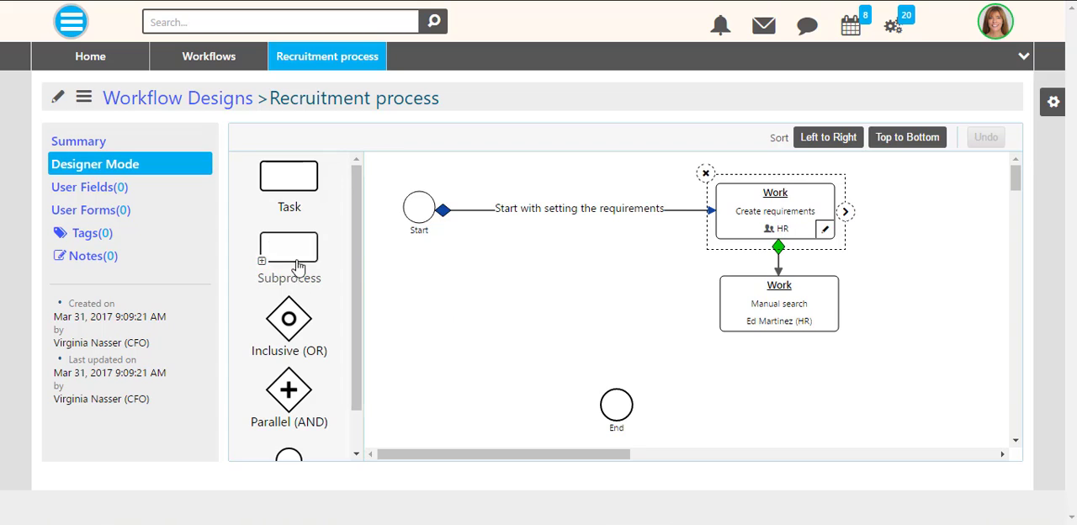
- Add a subprocess beside the Manual search task, titled "Candidate selection" and of type General
{"action": "left_click_drag", "start_coordinate": [288, 252], "coordinate": [604, 307]}
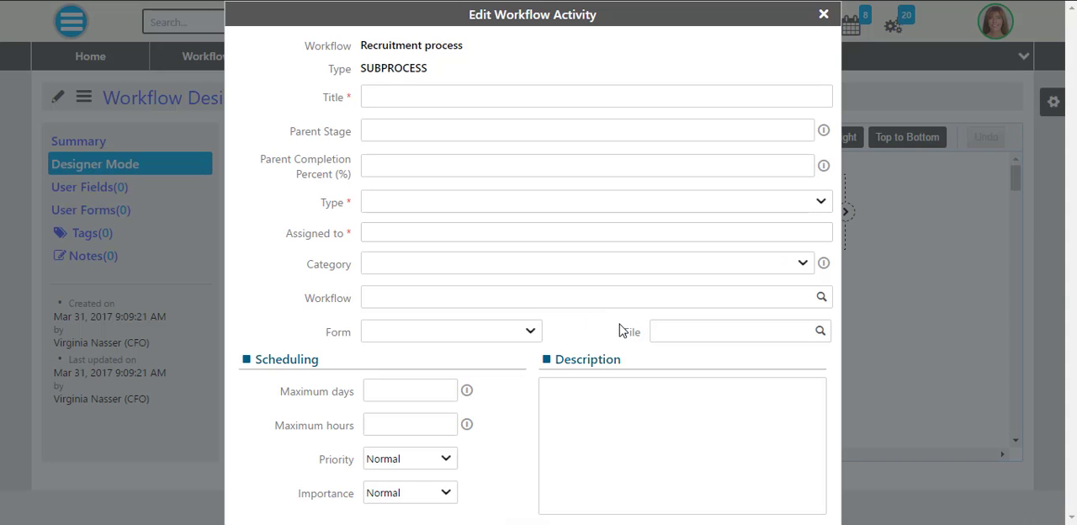
{"action": "left_click", "coordinate": [412, 93]}
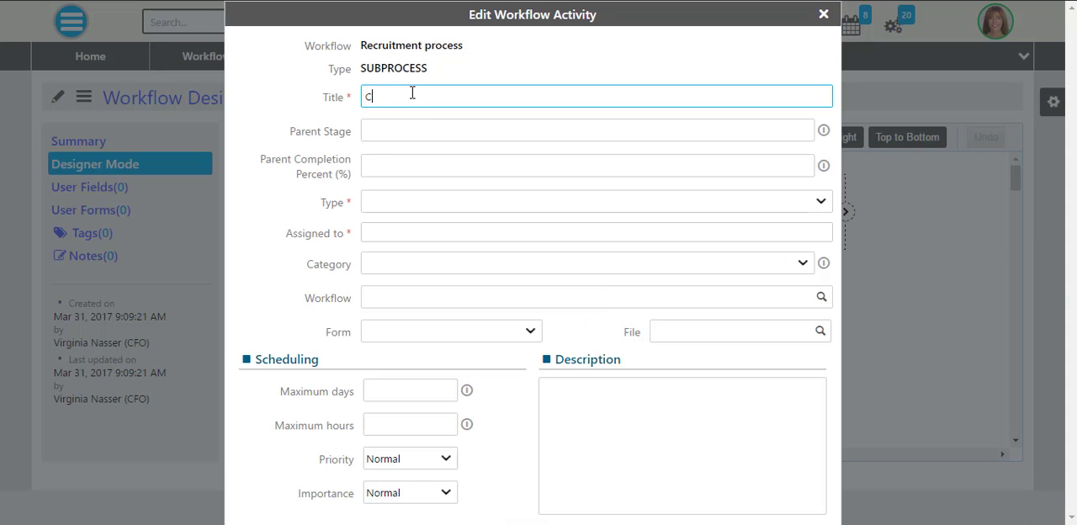
{"action": "left_click", "coordinate": [569, 206]}
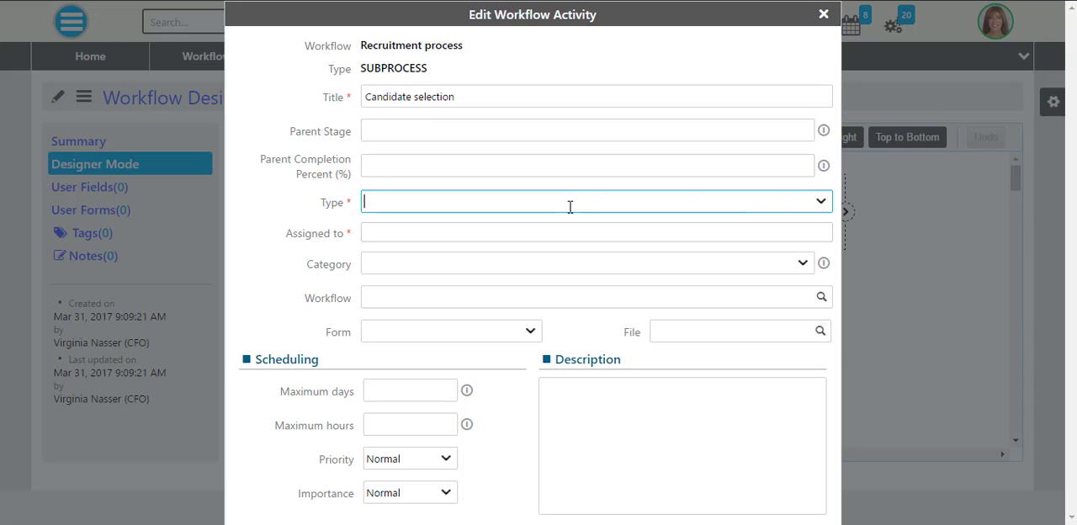
{"action": "left_click", "coordinate": [820, 202]}
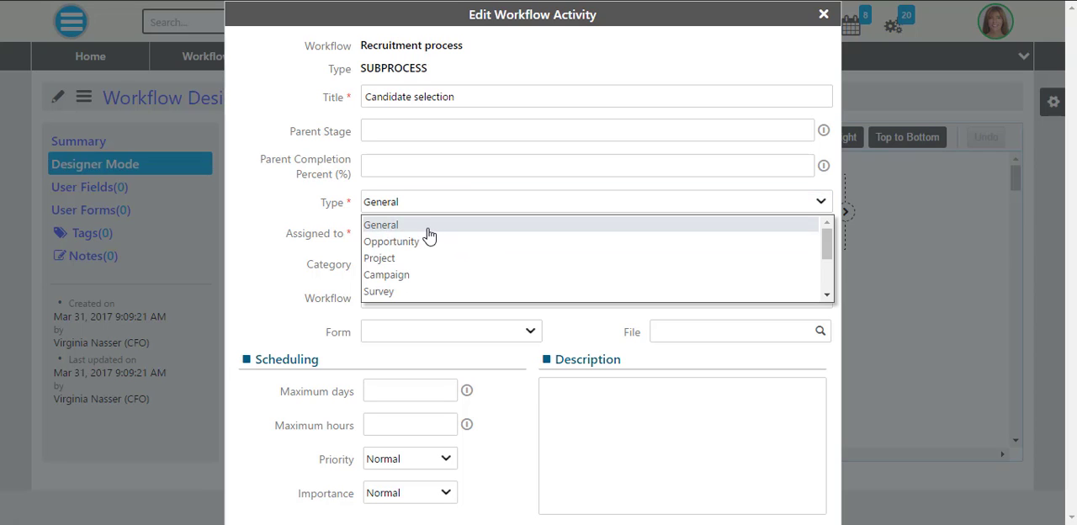
{"action": "left_click", "coordinate": [428, 228]}
- Assign the Candidate selection subprocess to the Board of Directors and HR groups
{"action": "left_click", "coordinate": [785, 233]}
{"action": "type", "text": "boar"}
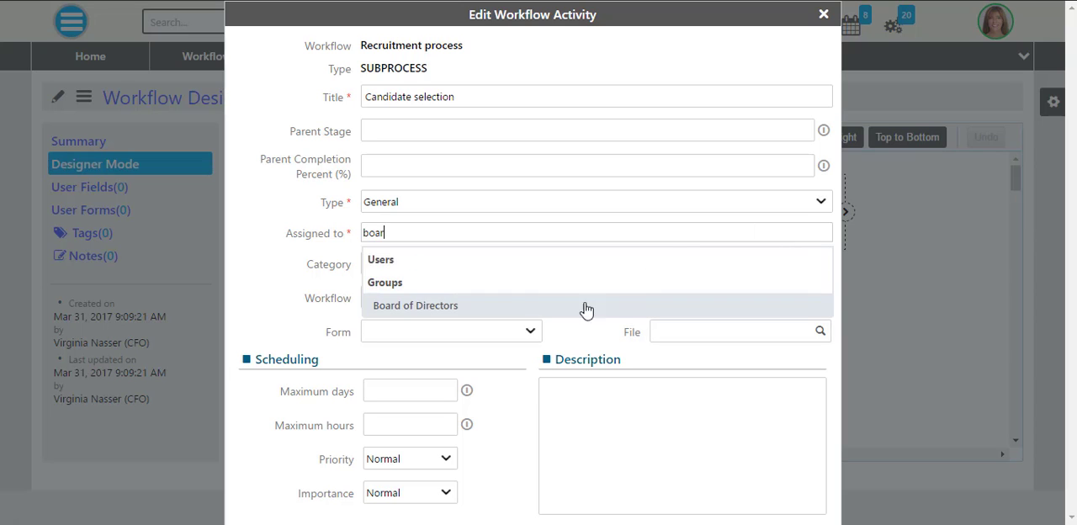
{"action": "left_click", "coordinate": [572, 303]}
{"action": "type", "text": "hr"}
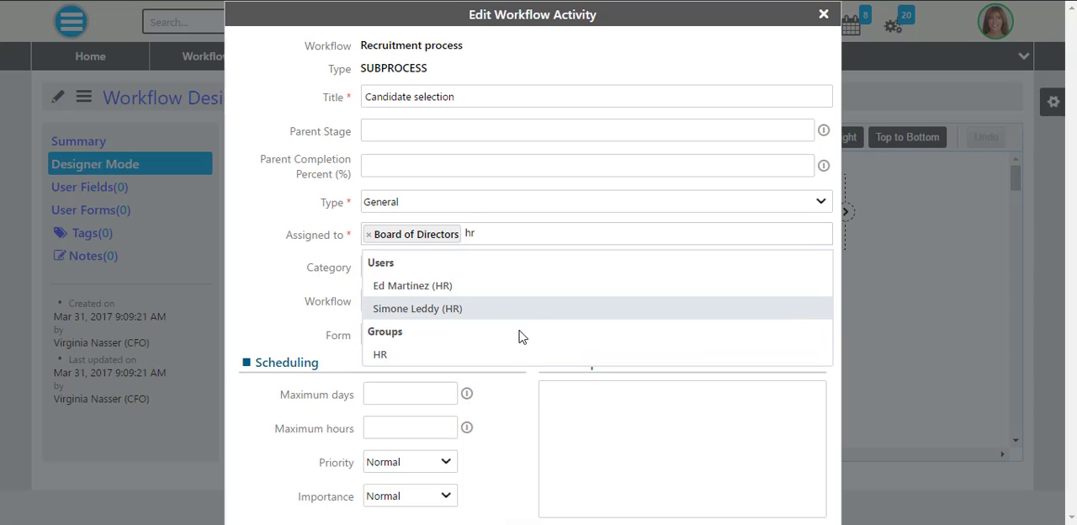
{"action": "left_click", "coordinate": [496, 354]}
- Set the subprocess category to Recruiting and Hiring under 5. HUMAN RESOURCES MANAGEMENT
{"action": "left_click", "coordinate": [774, 267]}
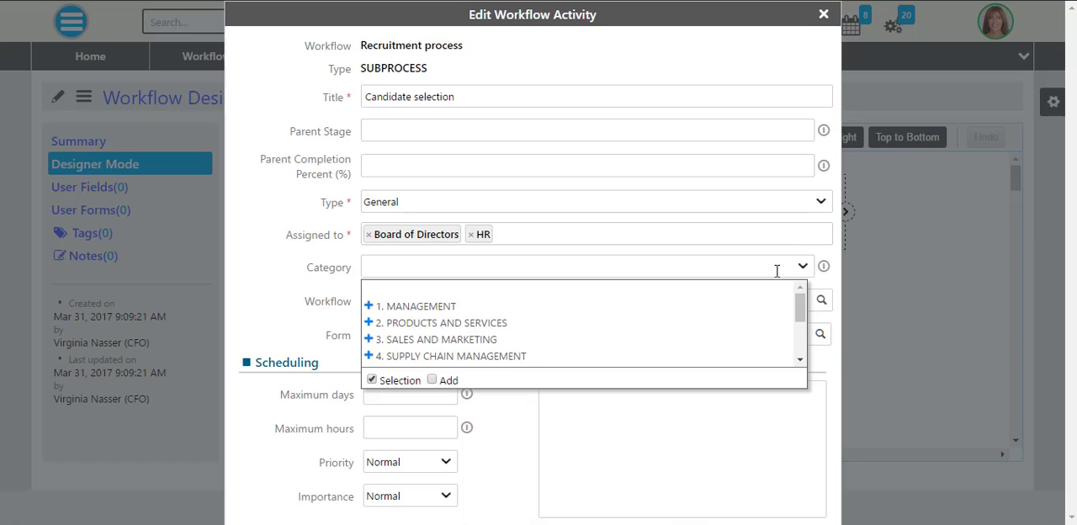
{"action": "scroll", "coordinate": [769, 308], "scroll_direction": "down", "scroll_amount": 3}
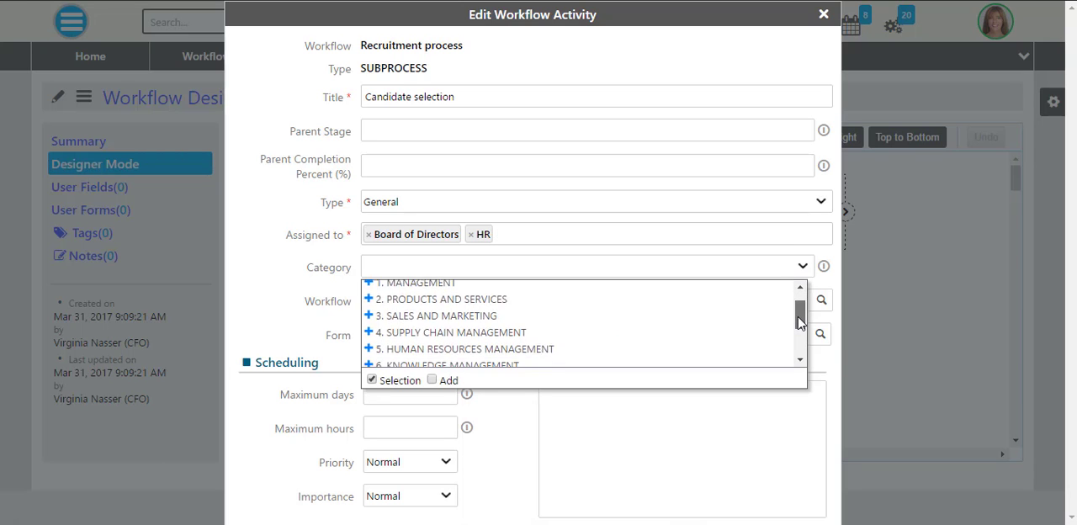
{"action": "left_click", "coordinate": [367, 307]}
{"action": "scroll", "coordinate": [402, 332], "scroll_direction": "down", "scroll_amount": 2}
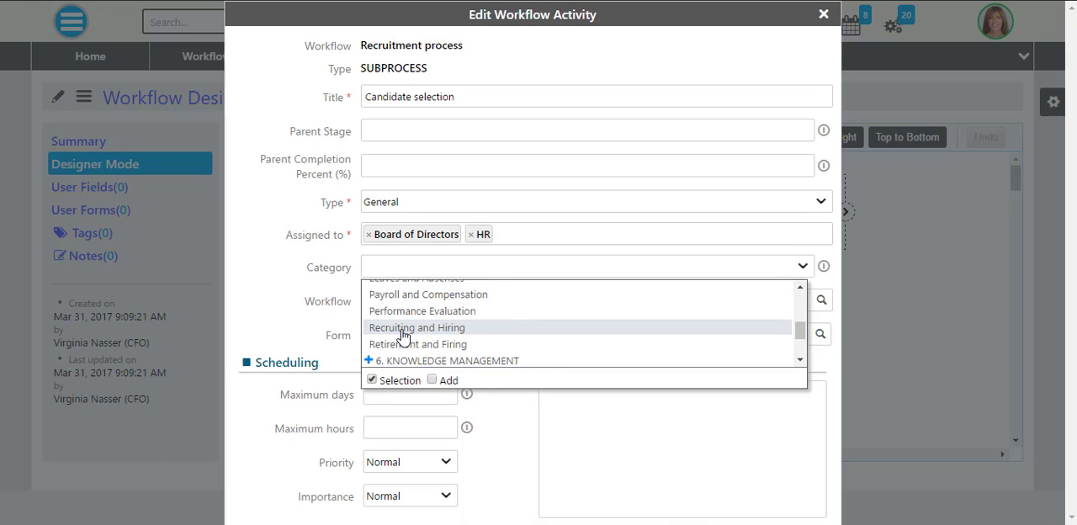
{"action": "left_click", "coordinate": [403, 330]}
- Set the subprocess's maximum days to -10, describe it as "Select the right people" and save it
{"action": "left_click", "coordinate": [442, 390]}
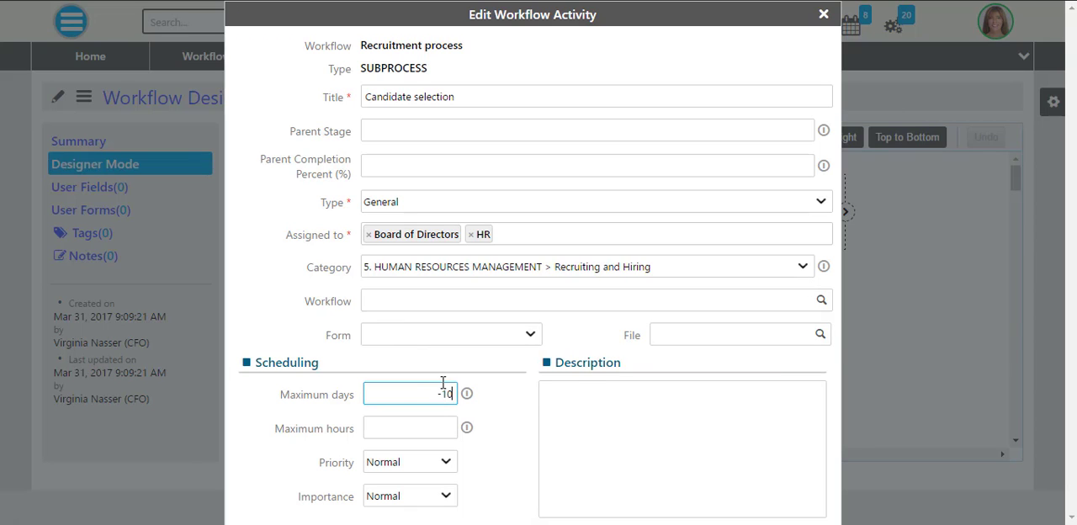
{"action": "left_click", "coordinate": [580, 396]}
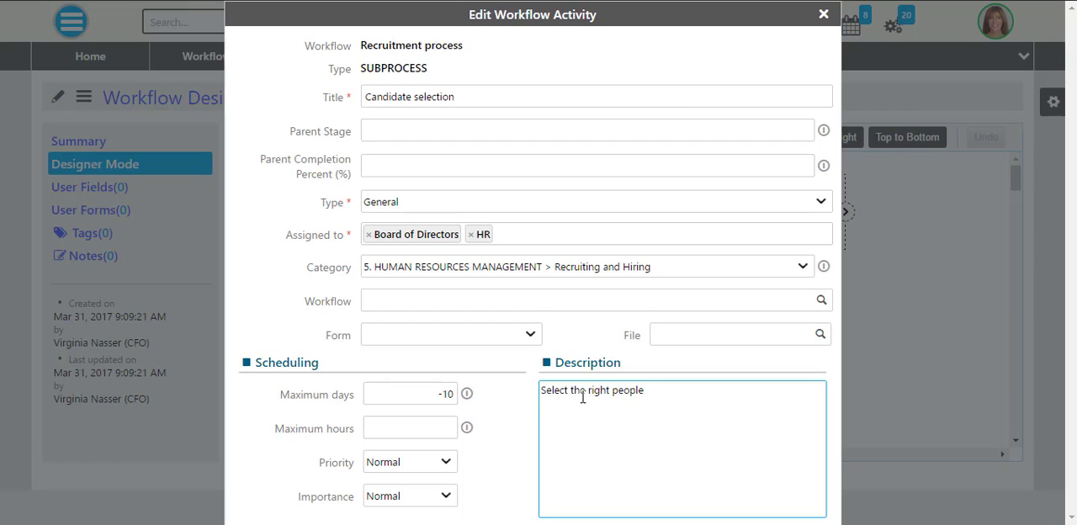
{"action": "key", "text": "ctrl+minus"}
{"action": "left_click_drag", "start_coordinate": [634, 39], "coordinate": [634, 0]}
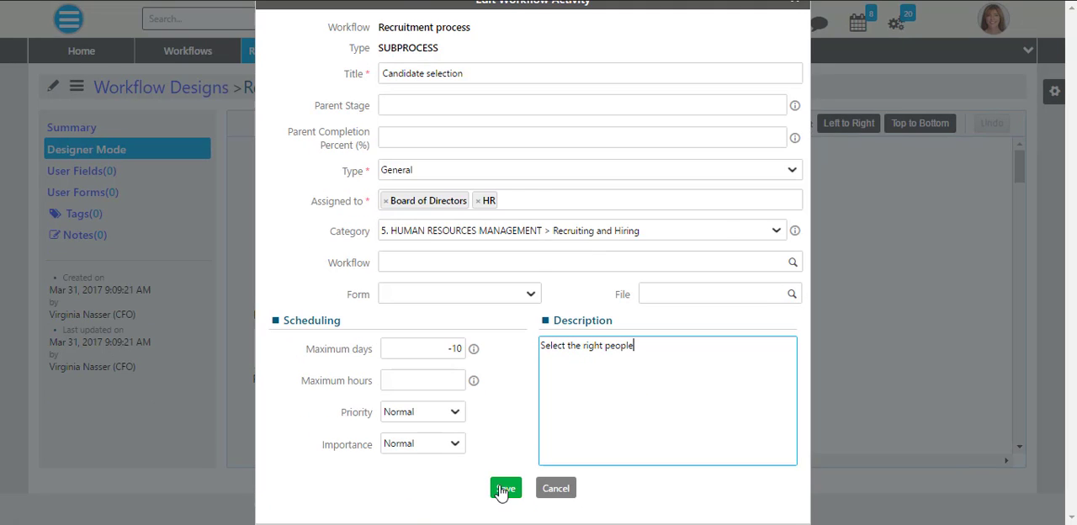
{"action": "left_click", "coordinate": [502, 488]}
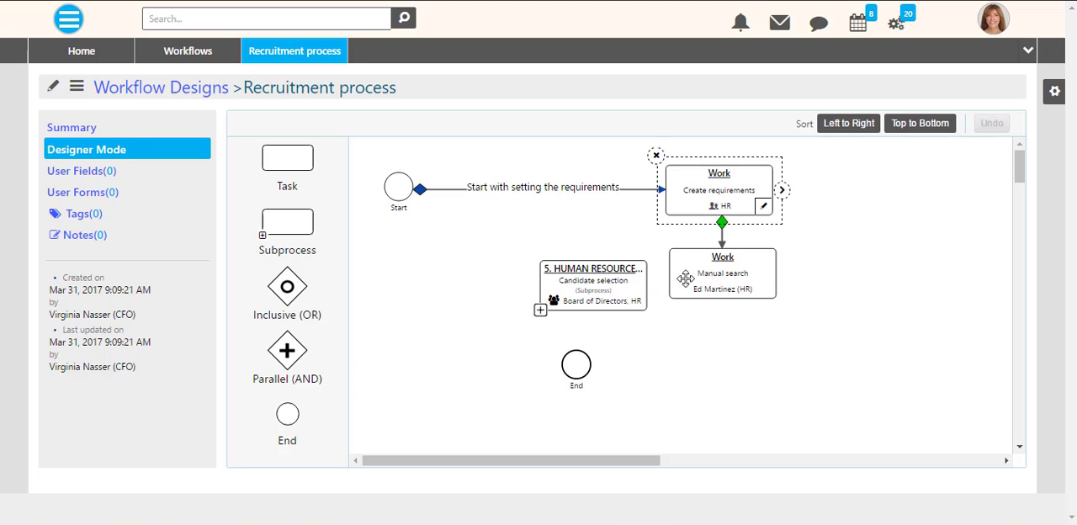
- Connect the Manual search task to the Candidate selection subprocess and set the path's target state to Running
{"action": "left_click_drag", "start_coordinate": [617, 290], "coordinate": [613, 279]}
{"action": "left_click", "coordinate": [720, 279]}
{"action": "left_click_drag", "start_coordinate": [785, 274], "coordinate": [626, 279]}
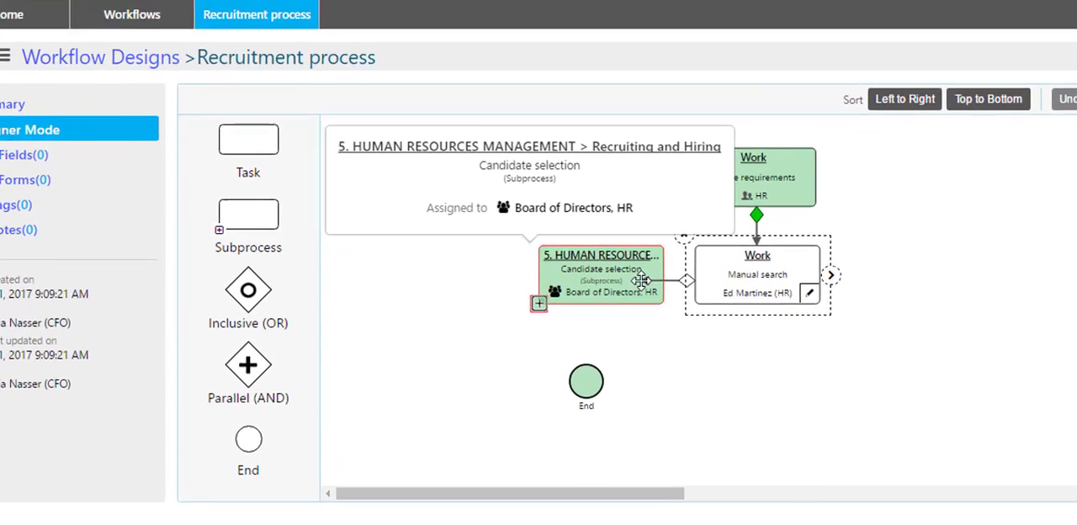
{"action": "left_click", "coordinate": [472, 295]}
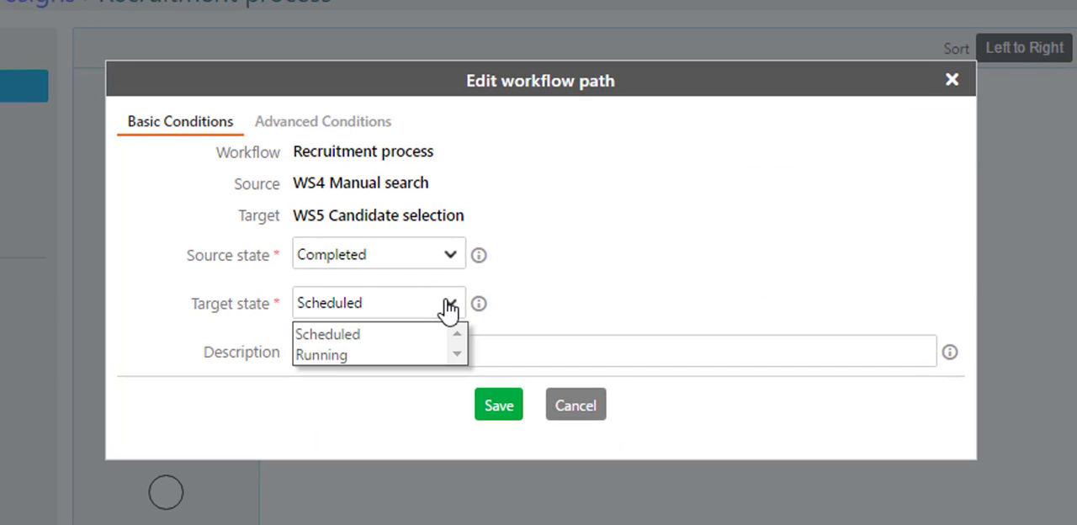
{"action": "left_click", "coordinate": [389, 354]}
- Try adding advanced path conditions on Geographical Division and Project Type, and remove them all
{"action": "left_click", "coordinate": [337, 126]}
{"action": "left_click", "coordinate": [540, 234]}
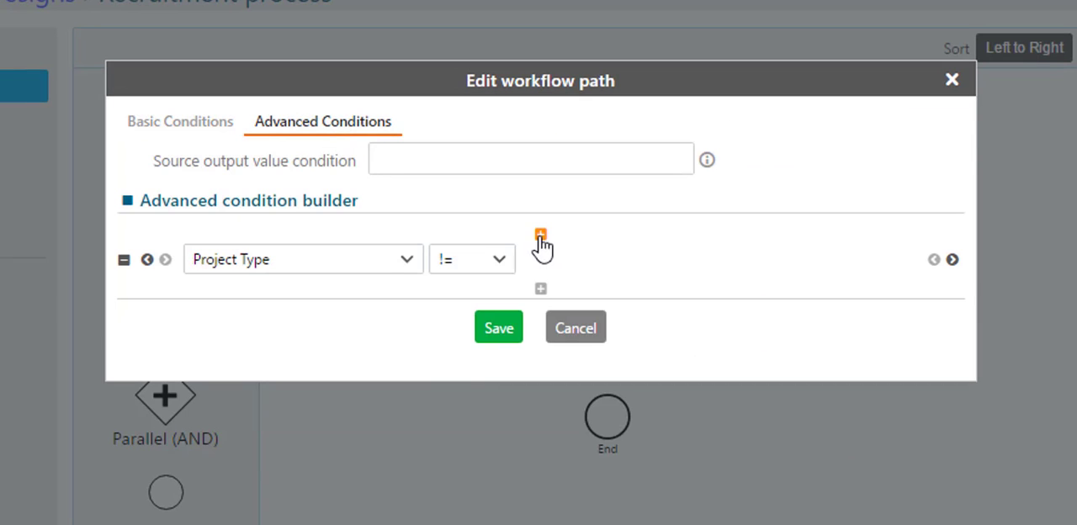
{"action": "left_click", "coordinate": [406, 259]}
{"action": "left_click", "coordinate": [363, 349]}
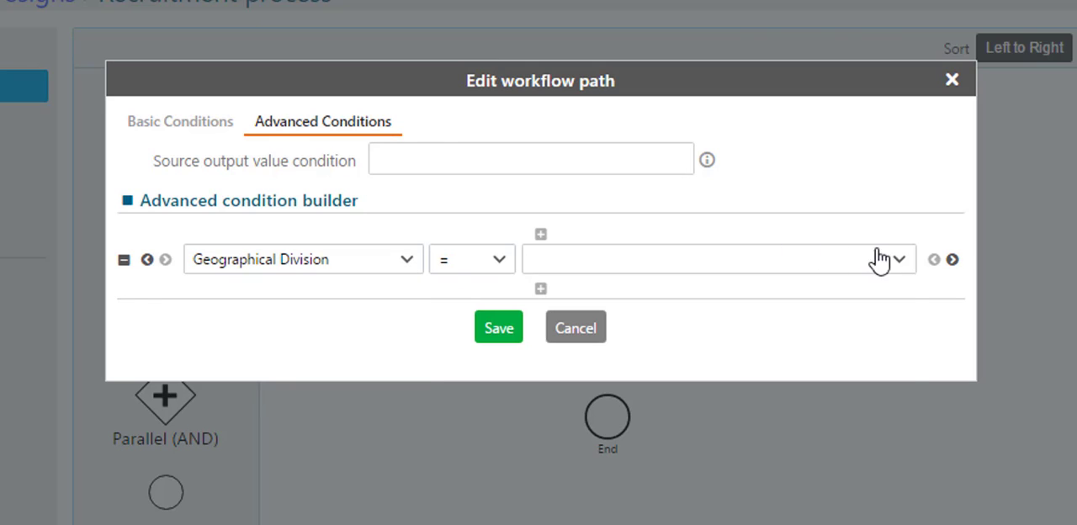
{"action": "left_click", "coordinate": [813, 257]}
{"action": "left_click", "coordinate": [556, 410]}
{"action": "left_click", "coordinate": [540, 234]}
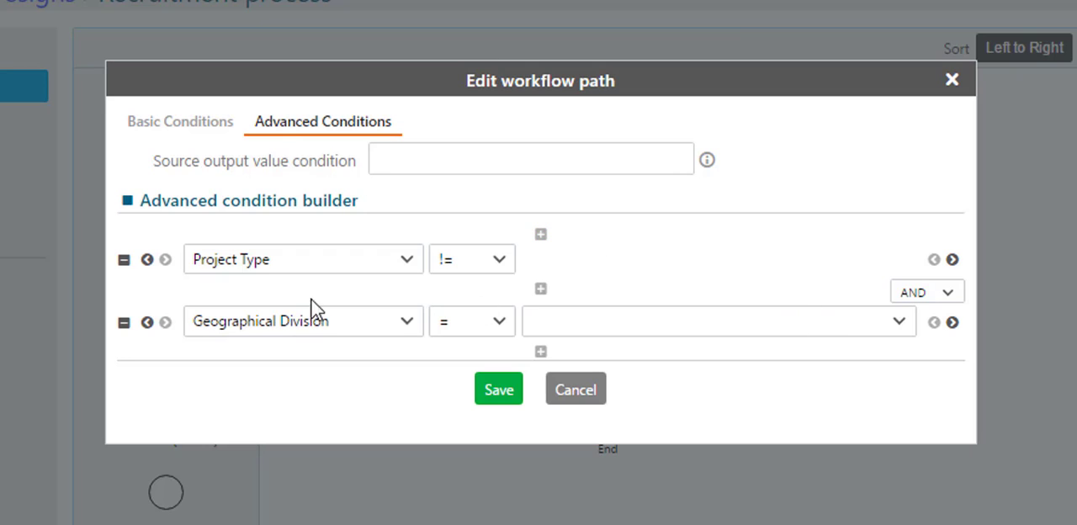
{"action": "left_click", "coordinate": [123, 323]}
{"action": "left_click", "coordinate": [124, 261]}
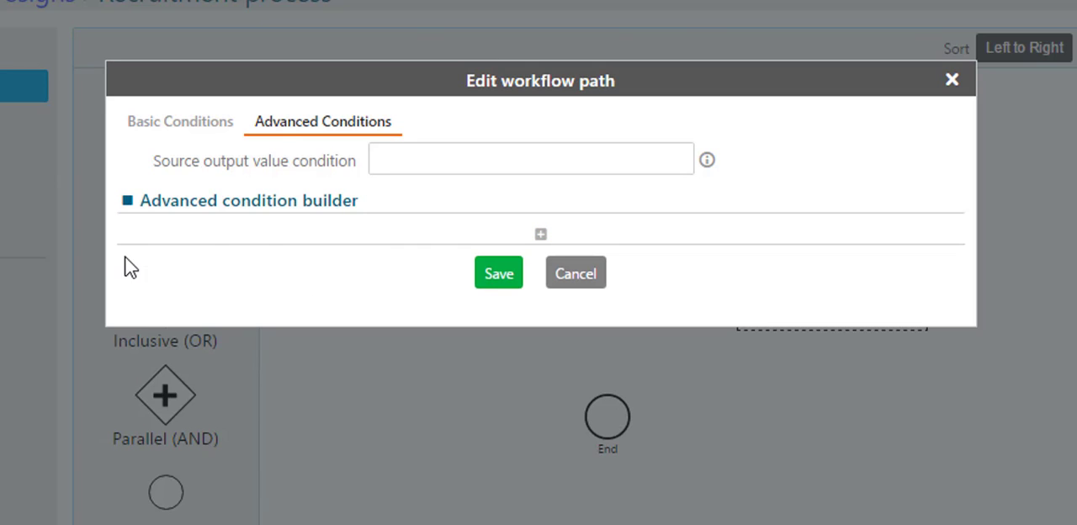
- Save the path and move the Candidate selection subprocess farther from the Manual search task
{"action": "left_click", "coordinate": [180, 126]}
{"action": "left_click", "coordinate": [489, 408]}
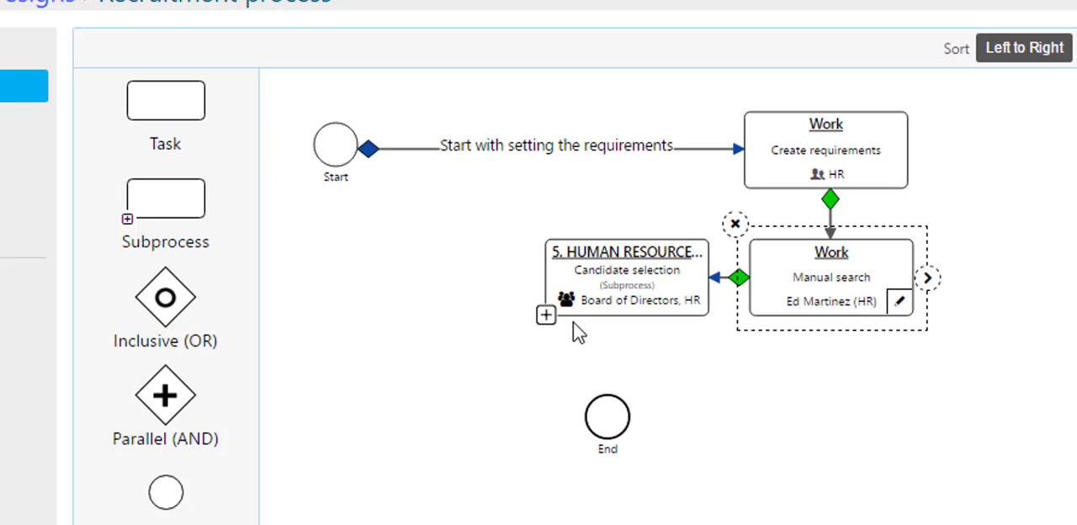
{"action": "left_click_drag", "start_coordinate": [601, 284], "coordinate": [507, 284]}
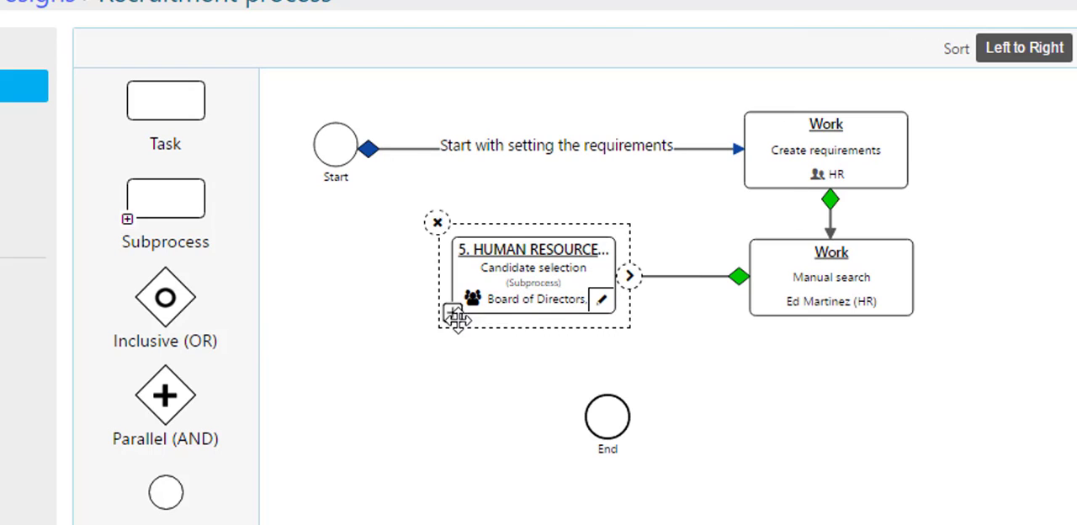
{"action": "left_click_drag", "start_coordinate": [455, 318], "coordinate": [484, 299]}
{"action": "left_click_drag", "start_coordinate": [552, 268], "coordinate": [552, 271]}
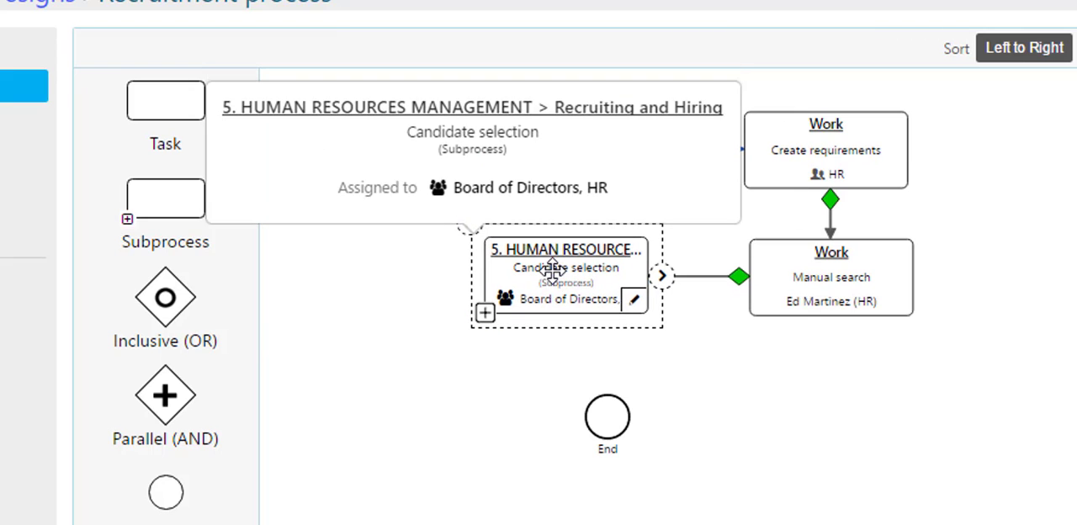
- Connect the Candidate selection subprocess to the End event with source and target states Completed, and save the path
{"action": "left_click_drag", "start_coordinate": [662, 276], "coordinate": [603, 409]}
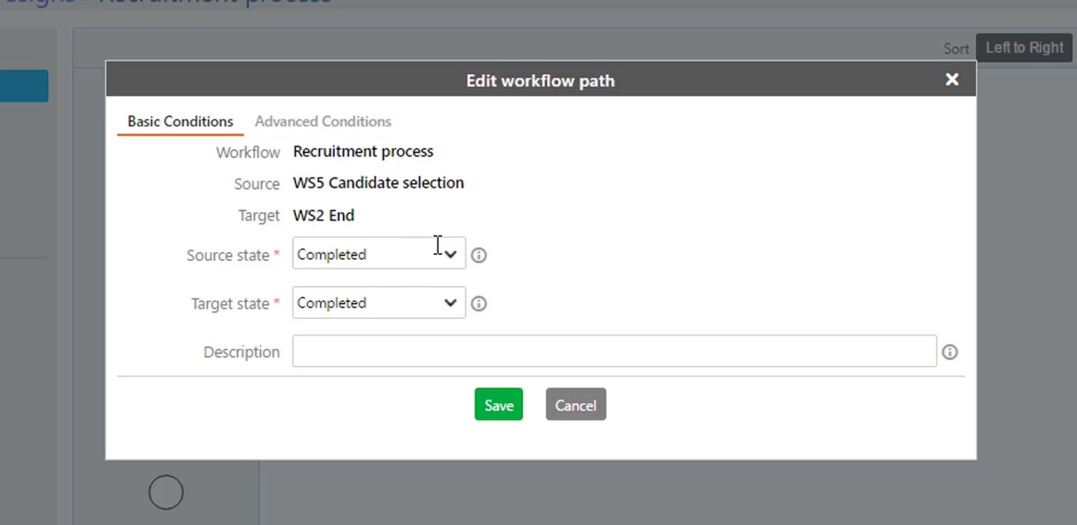
{"action": "left_click", "coordinate": [498, 405]}
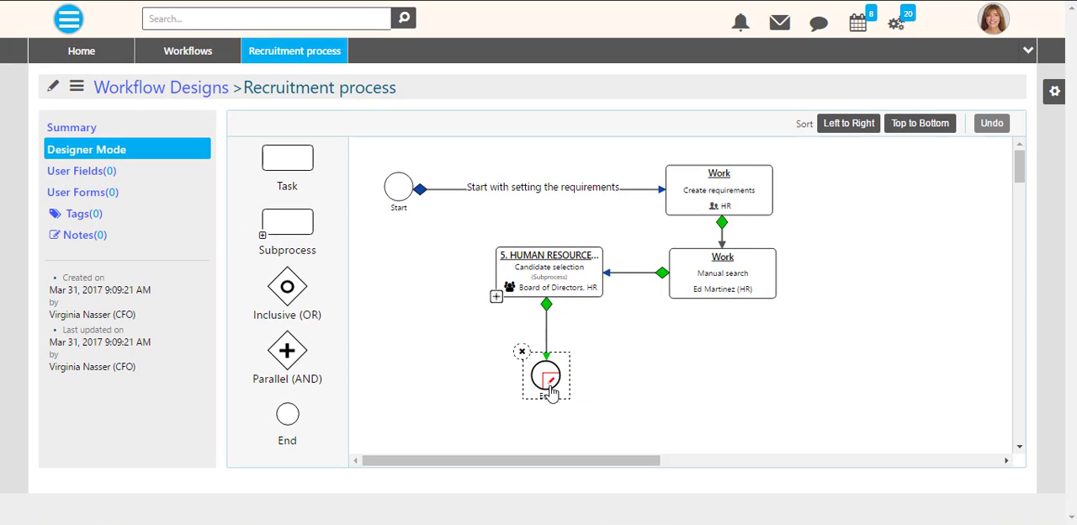
- Review the Recruitment process summary and design preview, and close it to return to the workflow designs list
{"action": "left_click", "coordinate": [86, 133]}
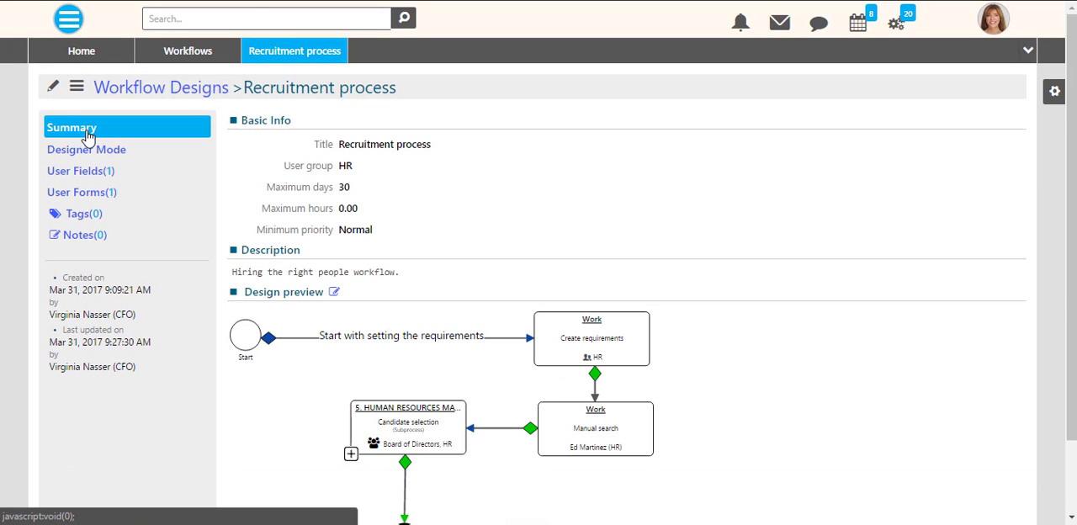
{"action": "scroll", "coordinate": [784, 346], "scroll_direction": "down", "scroll_amount": 1}
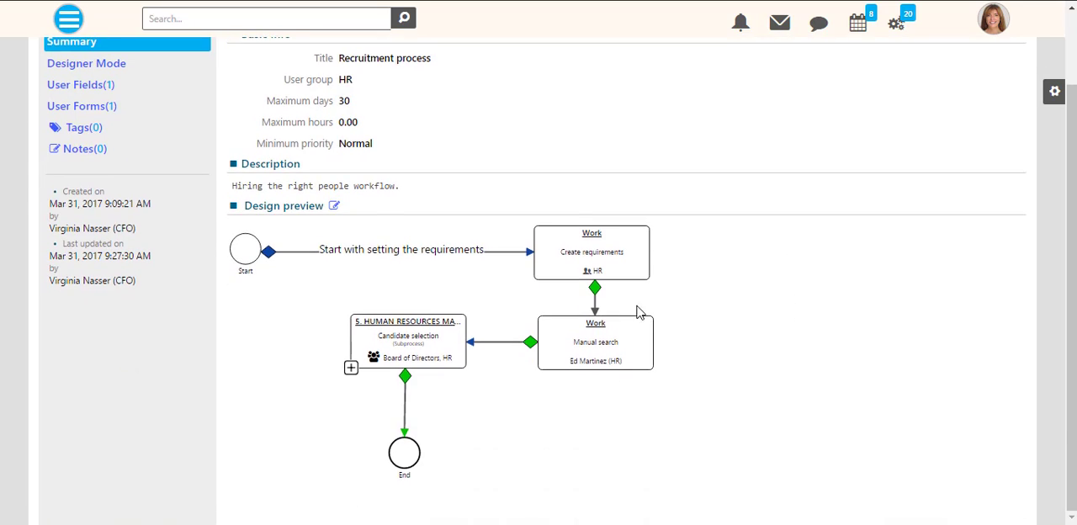
{"action": "scroll", "coordinate": [639, 312], "scroll_direction": "up", "scroll_amount": 1}
{"action": "left_click", "coordinate": [77, 86]}
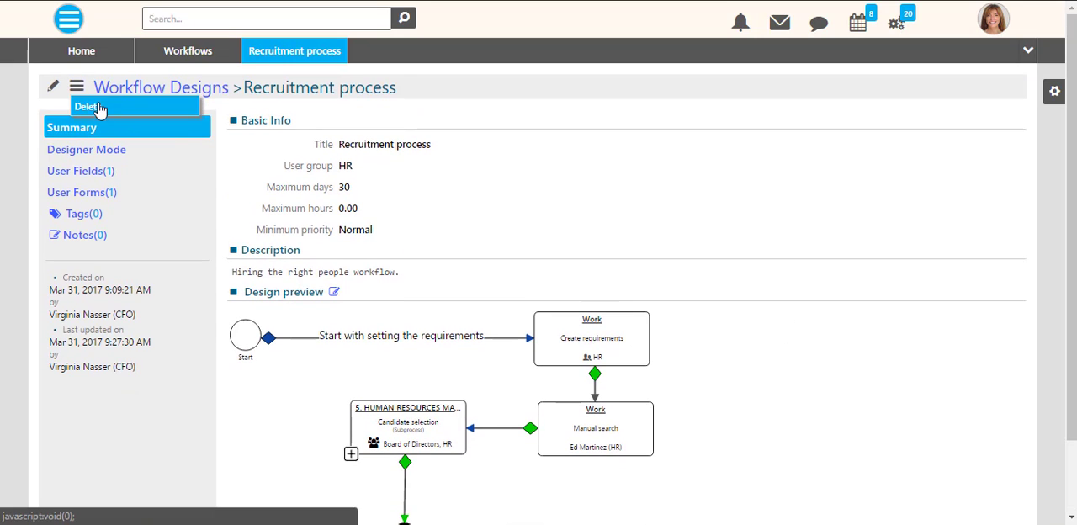
{"action": "left_click", "coordinate": [78, 87]}
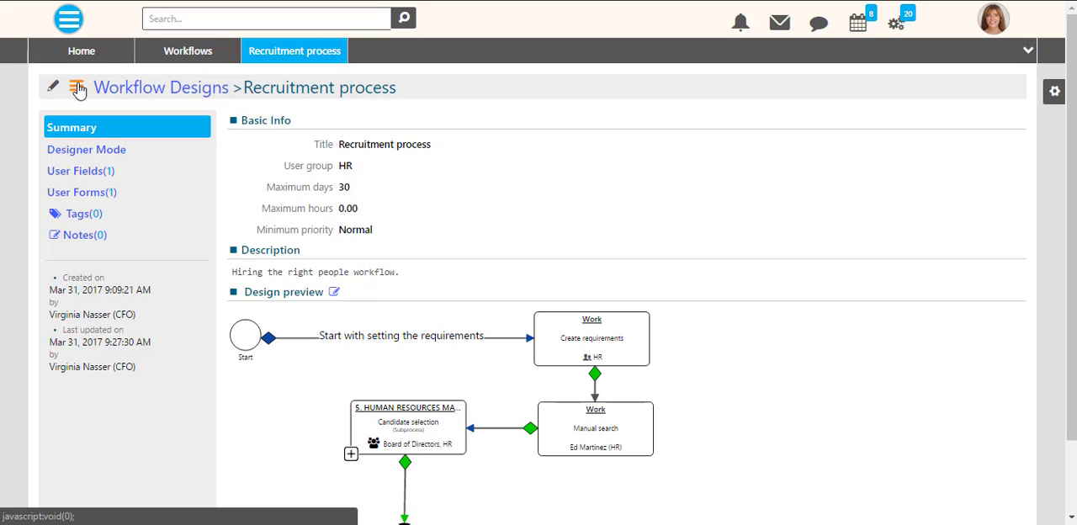
{"action": "left_click", "coordinate": [336, 53]}
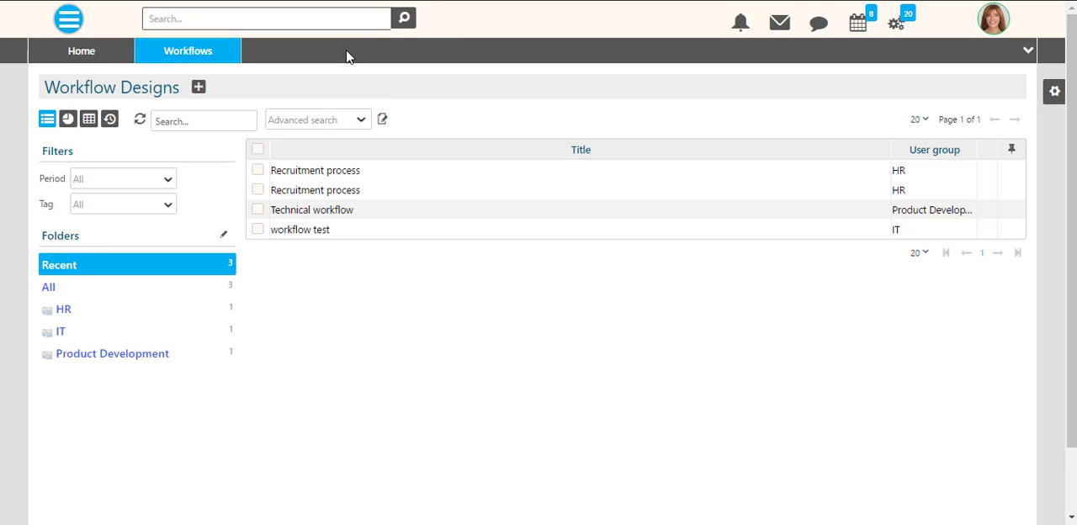
- Open the existing Recruitment Process workflow design and examine its basic info and full design preview from start to End event
{"action": "left_click", "coordinate": [307, 174]}
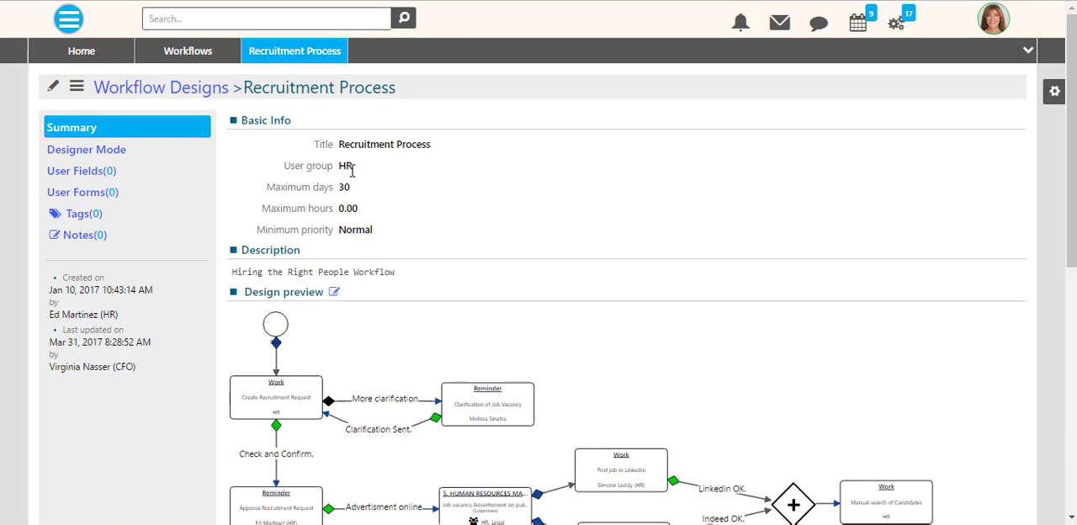
{"action": "scroll", "coordinate": [1001, 166], "scroll_direction": "down", "scroll_amount": 3}
{"action": "scroll", "coordinate": [757, 224], "scroll_direction": "up", "scroll_amount": 1}
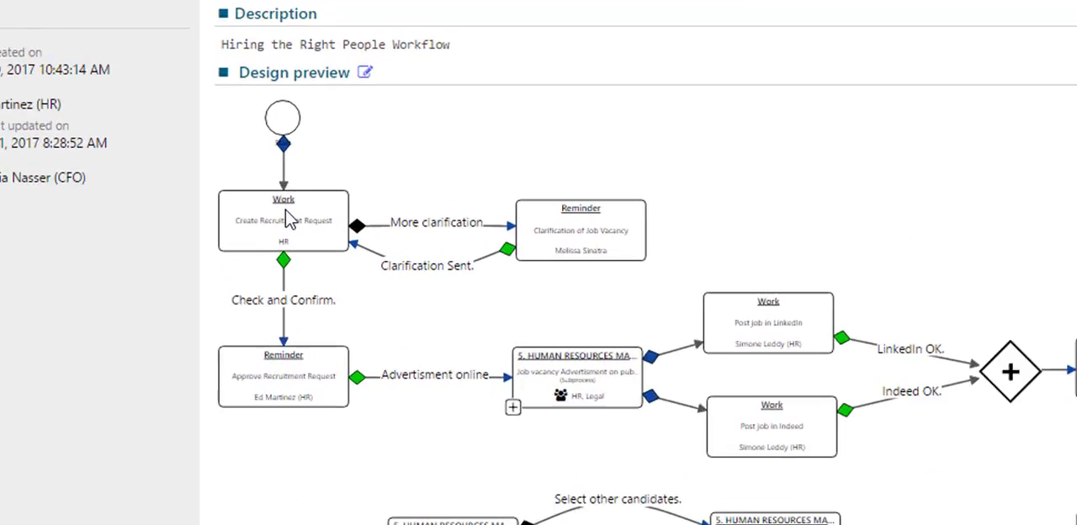
{"action": "left_click", "coordinate": [285, 210]}
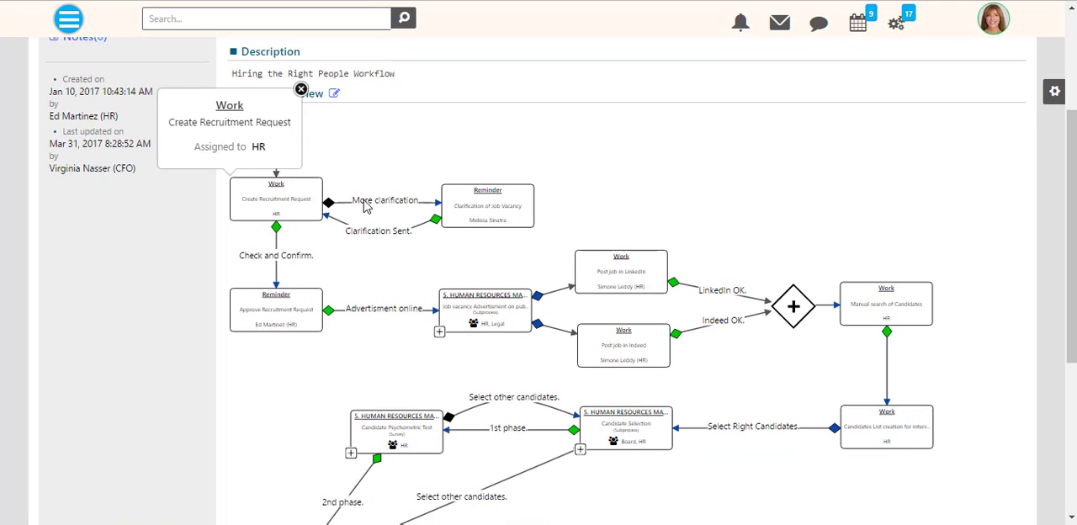
{"action": "mouse_move", "coordinate": [485, 200]}
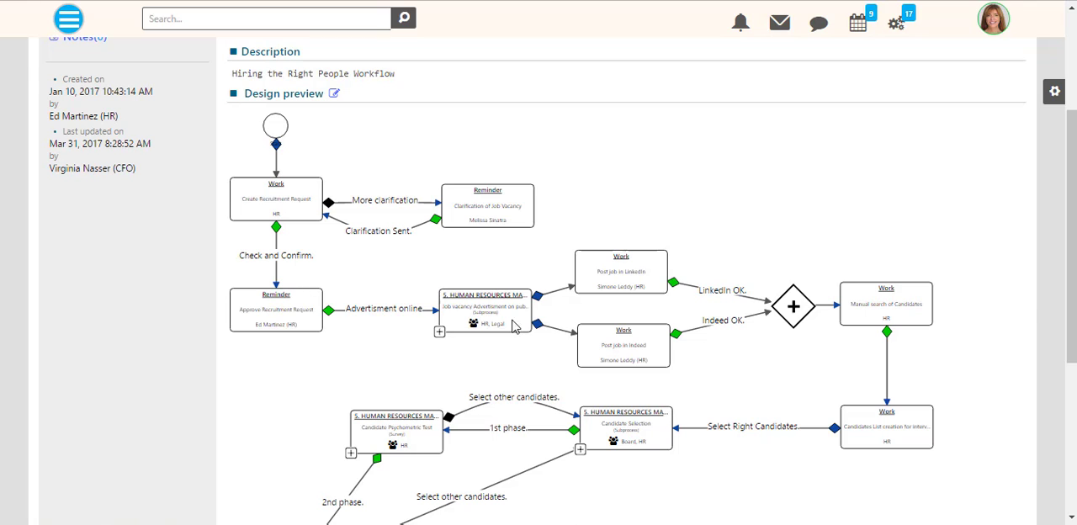
{"action": "scroll", "coordinate": [744, 373], "scroll_direction": "down", "scroll_amount": 3}
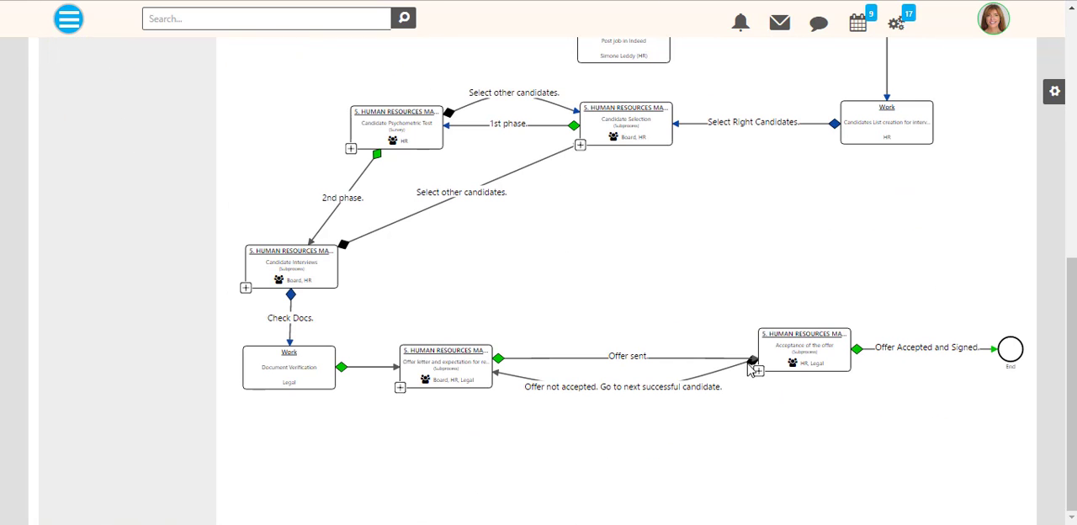
{"action": "scroll", "coordinate": [755, 362], "scroll_direction": "up", "scroll_amount": 5}
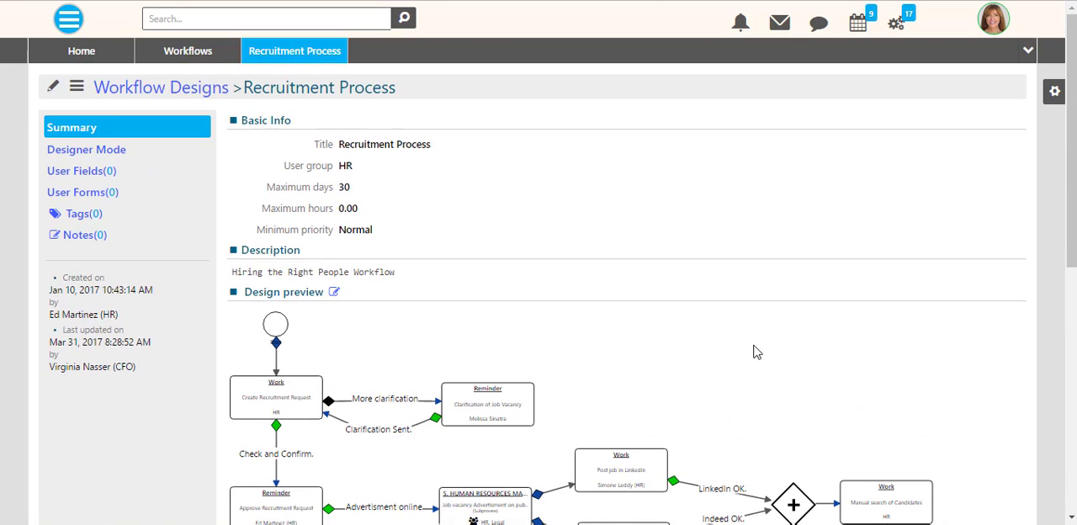
{"action": "left_click", "coordinate": [1054, 94]}
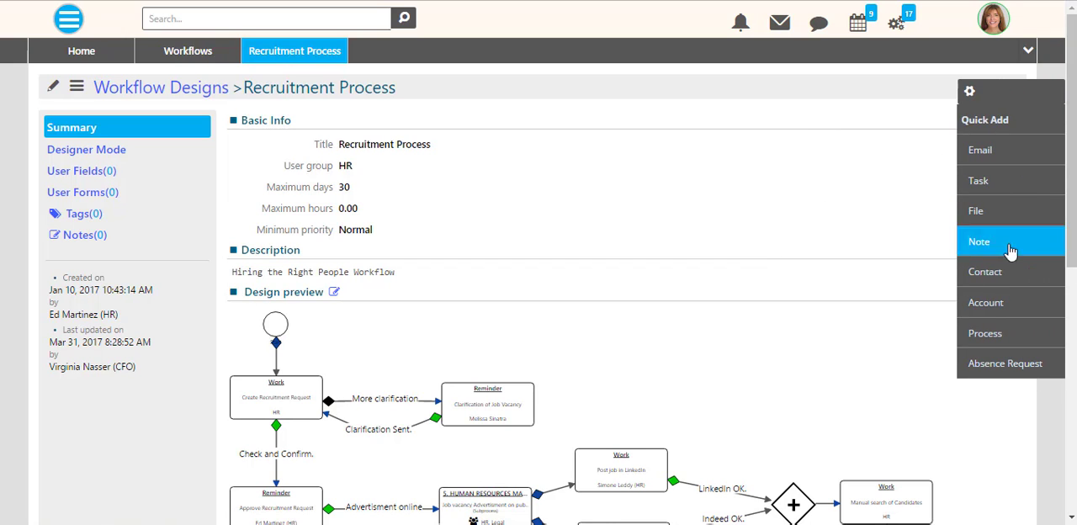
{"action": "left_click", "coordinate": [1001, 323]}
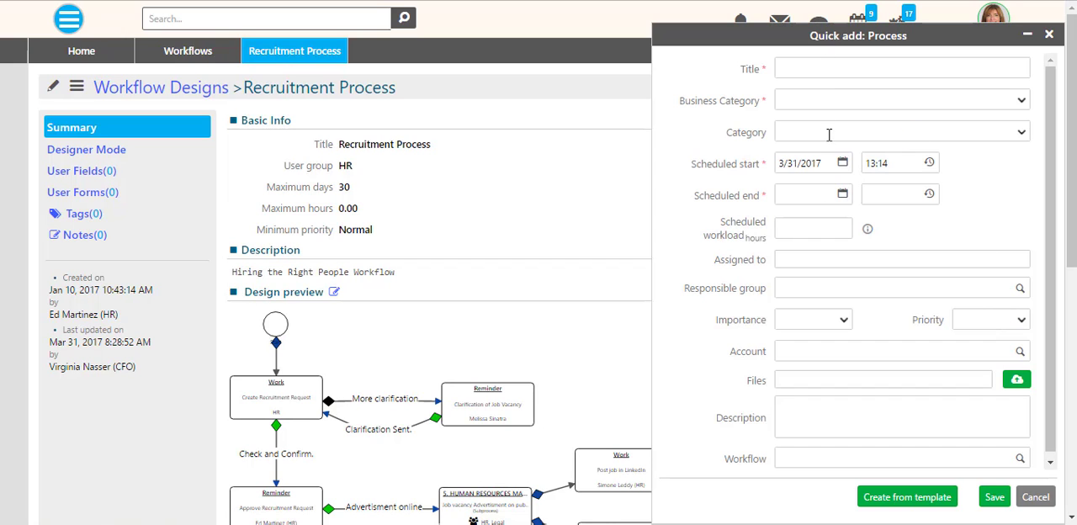
{"action": "left_click", "coordinate": [844, 460]}
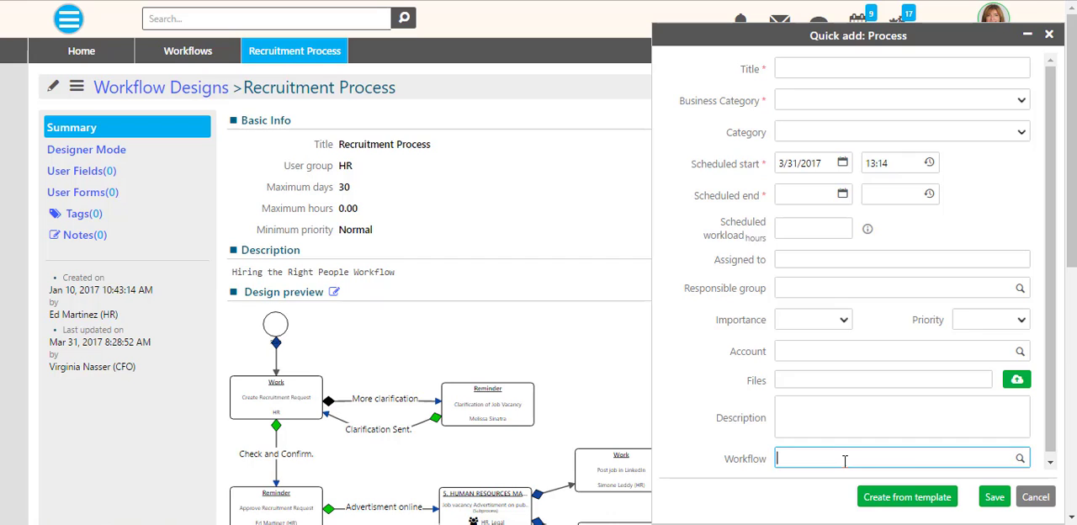
{"action": "scroll", "coordinate": [913, 452], "scroll_direction": "down", "scroll_amount": 2}
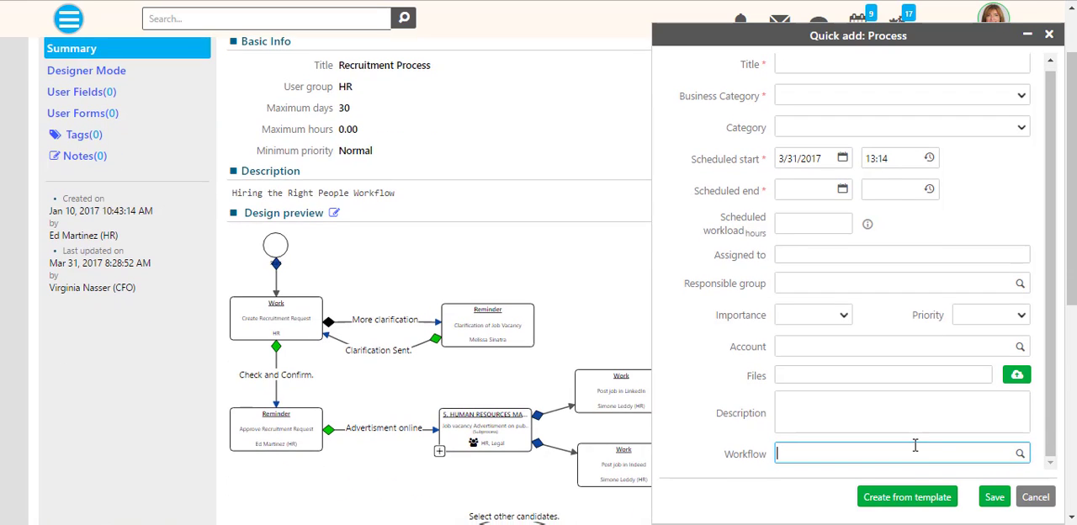
{"action": "left_click", "coordinate": [1036, 496]}
{"action": "scroll", "coordinate": [810, 315], "scroll_direction": "up", "scroll_amount": 2}
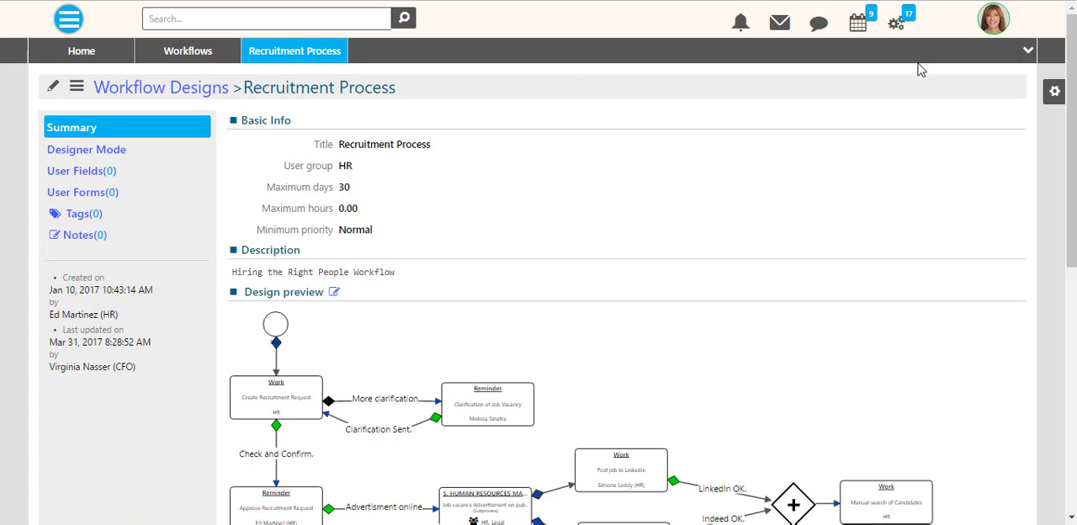
- Close all open record tabs and open the Process Templates list from the Automation module
{"action": "left_click", "coordinate": [1026, 52]}
{"action": "left_click", "coordinate": [1016, 183]}
{"action": "left_click", "coordinate": [74, 24]}
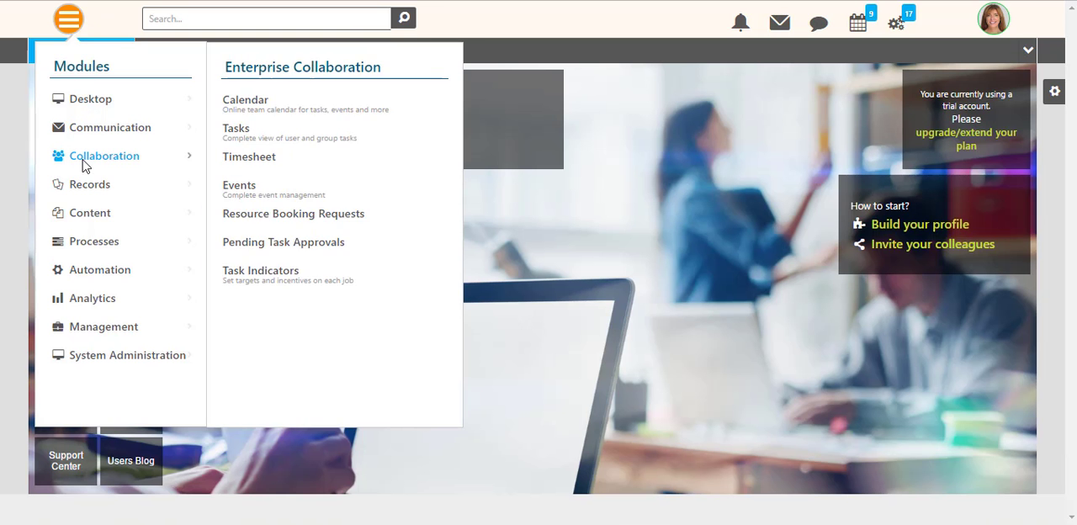
{"action": "mouse_move", "coordinate": [168, 269]}
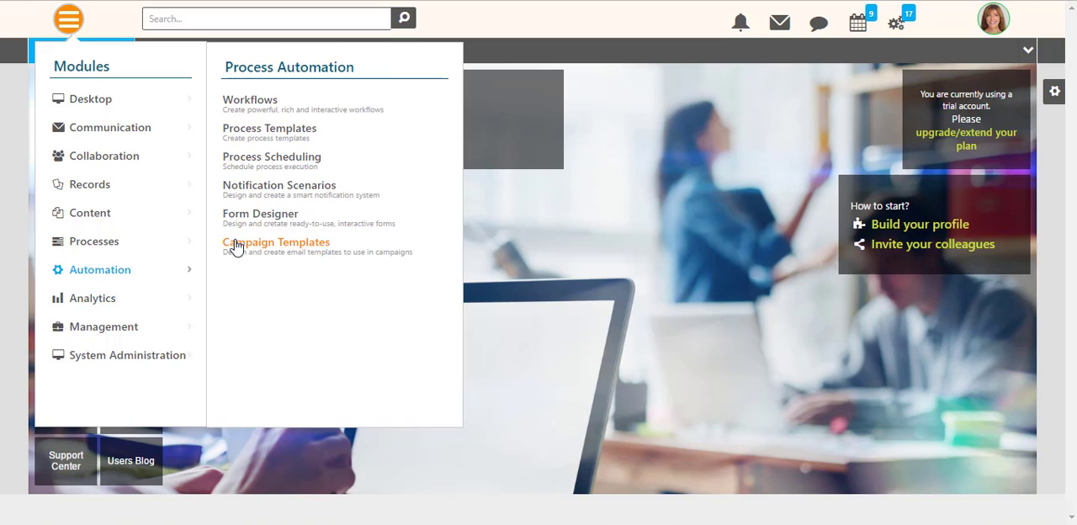
{"action": "left_click", "coordinate": [268, 131]}
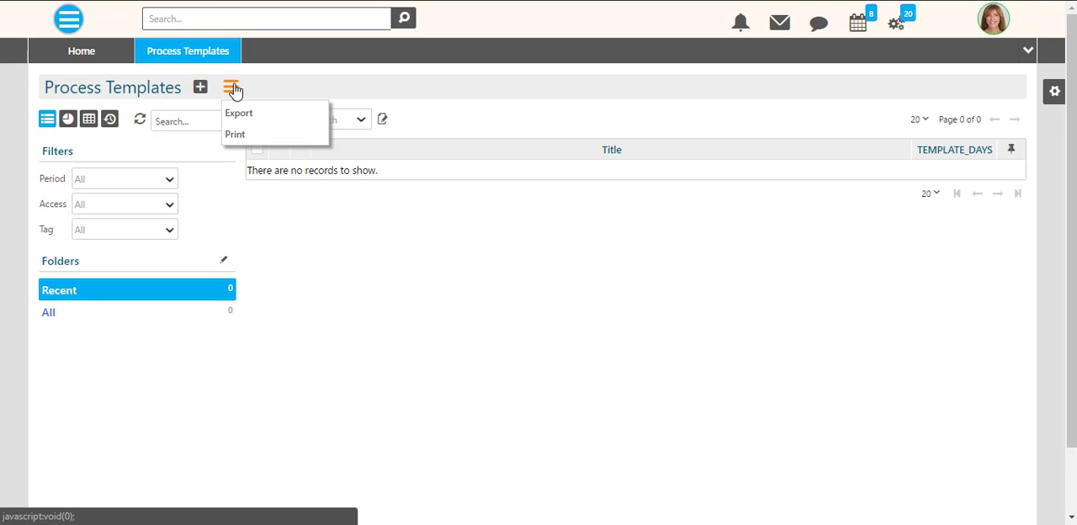
- Create a process template titled "Recruitment 2017 March" with type General and category Internal
{"action": "left_click", "coordinate": [200, 87]}
{"action": "type", "text": "Re"}
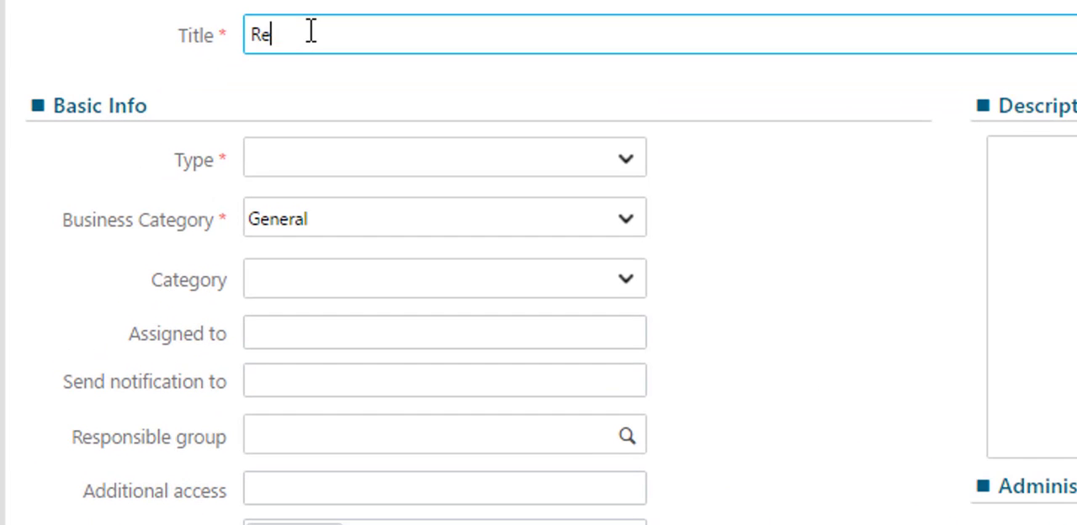
{"action": "type", "text": "cruitment 2017 March"}
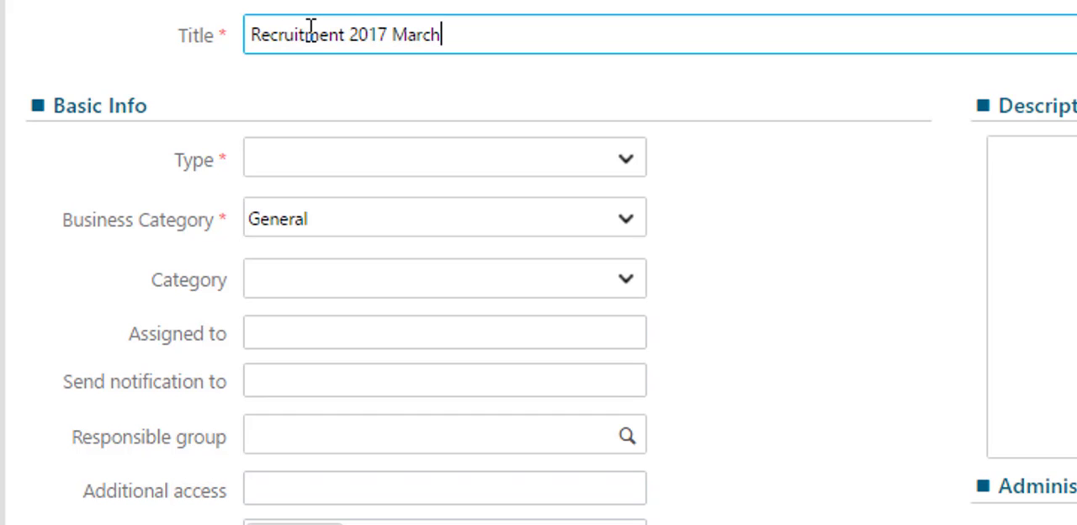
{"action": "left_click", "coordinate": [618, 160]}
{"action": "left_click", "coordinate": [584, 192]}
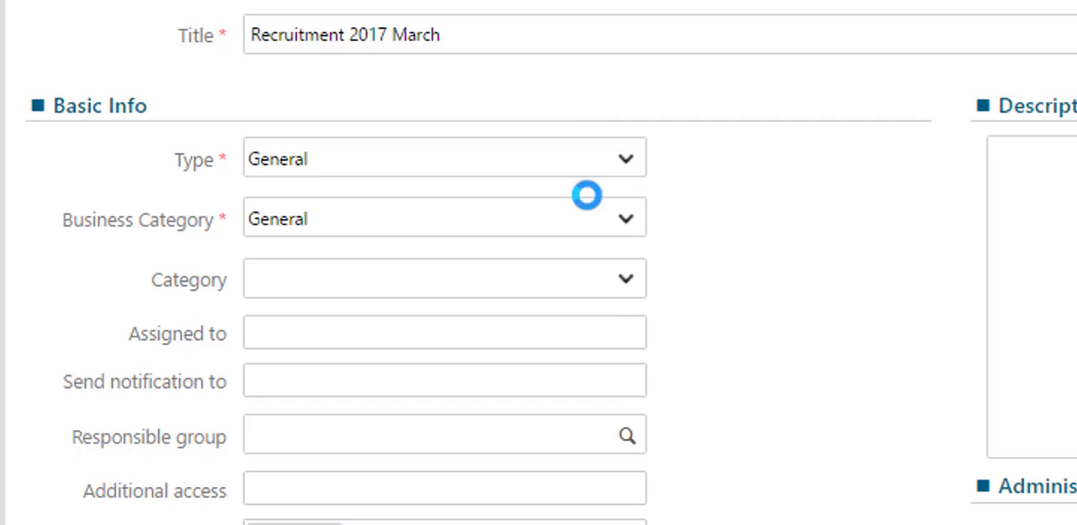
{"action": "left_click", "coordinate": [635, 286]}
{"action": "left_click", "coordinate": [557, 341]}
- Assign the process template to the HR and Board of Directors groups
{"action": "left_click", "coordinate": [606, 332]}
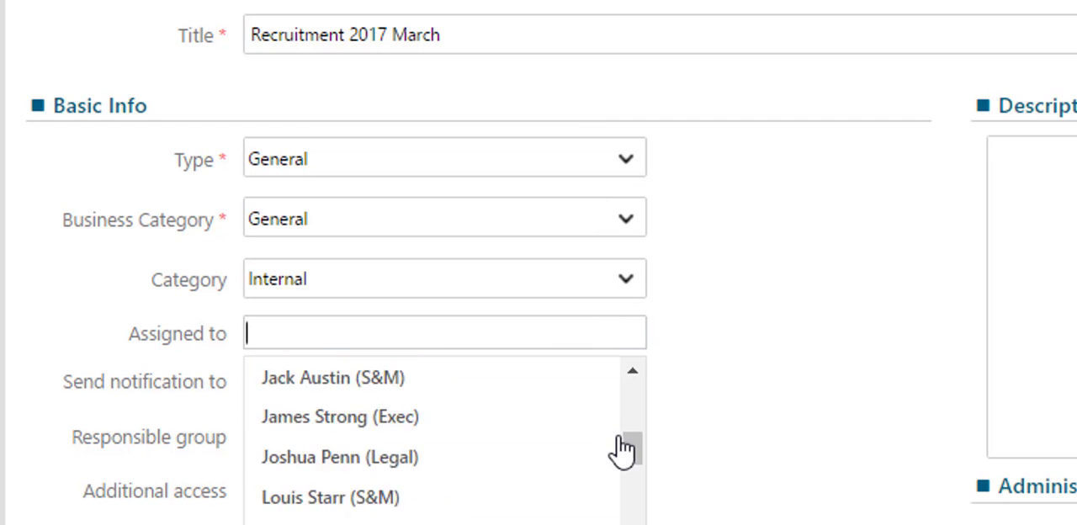
{"action": "left_click", "coordinate": [455, 522]}
{"action": "left_click", "coordinate": [467, 335]}
{"action": "scroll", "coordinate": [474, 511], "scroll_direction": "up", "scroll_amount": 3}
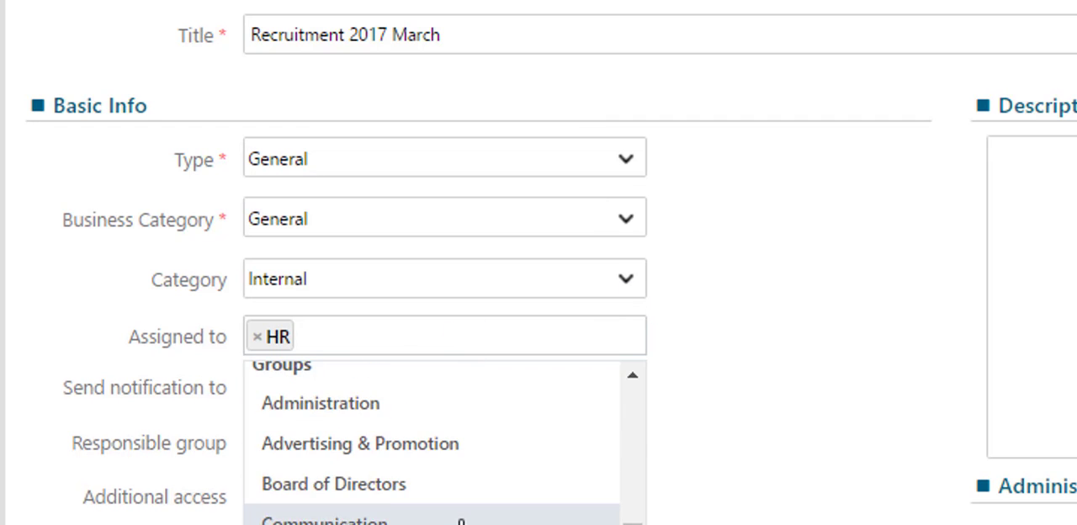
{"action": "left_click", "coordinate": [440, 483]}
- Set the template's notifications to go to the Board of Directors and HR groups
{"action": "left_click", "coordinate": [517, 385]}
{"action": "scroll", "coordinate": [499, 518], "scroll_direction": "down", "scroll_amount": 10}
{"action": "scroll", "coordinate": [403, 518], "scroll_direction": "up", "scroll_amount": 4}
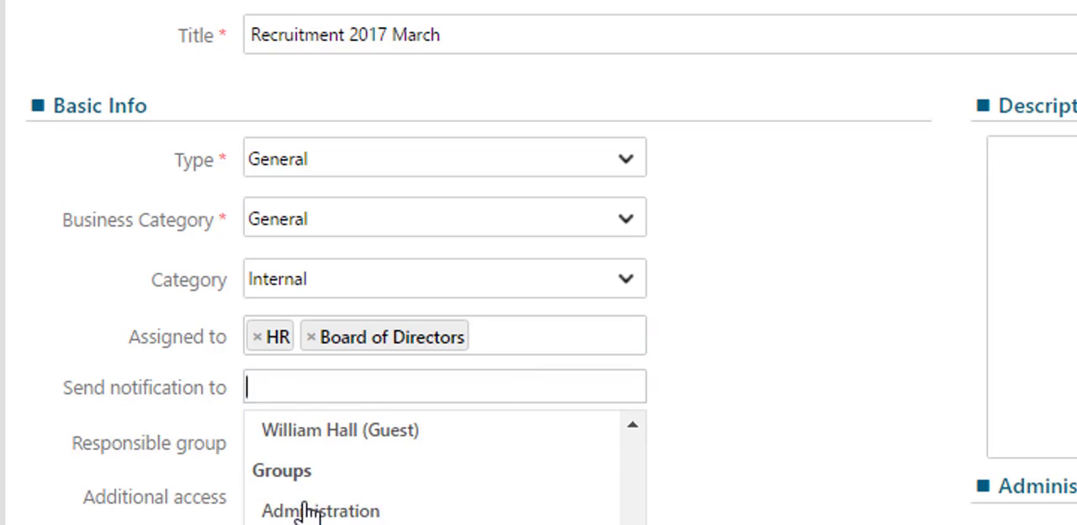
{"action": "left_click", "coordinate": [311, 521]}
{"action": "left_click", "coordinate": [473, 392]}
{"action": "scroll", "coordinate": [477, 518], "scroll_direction": "up", "scroll_amount": 2}
{"action": "scroll", "coordinate": [471, 518], "scroll_direction": "down", "scroll_amount": 2}
{"action": "left_click", "coordinate": [441, 515]}
- Set the template's importance and priority to Normal and its duration to 29 days
{"action": "scroll", "coordinate": [427, 474], "scroll_direction": "down", "scroll_amount": 1}
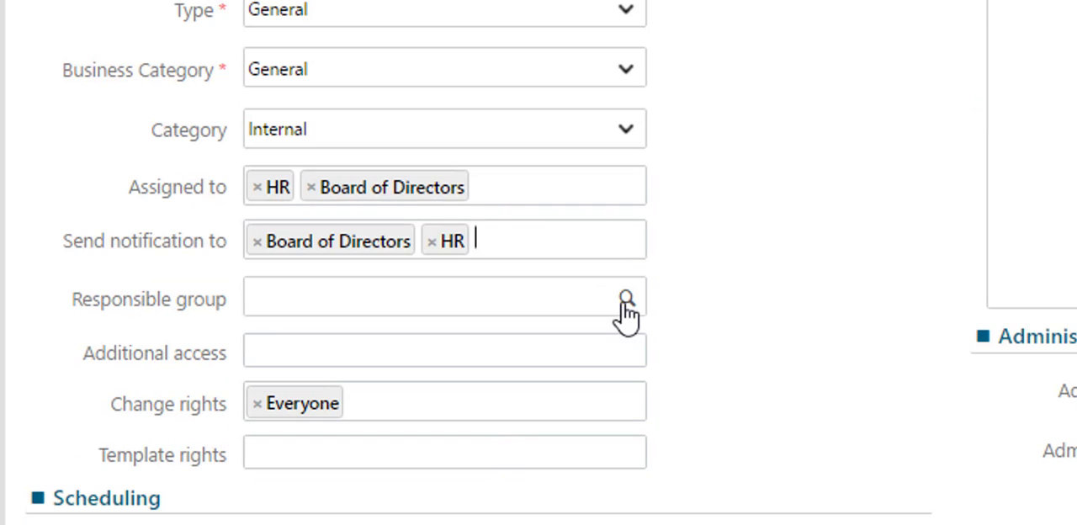
{"action": "scroll", "coordinate": [320, 421], "scroll_direction": "down", "scroll_amount": 3}
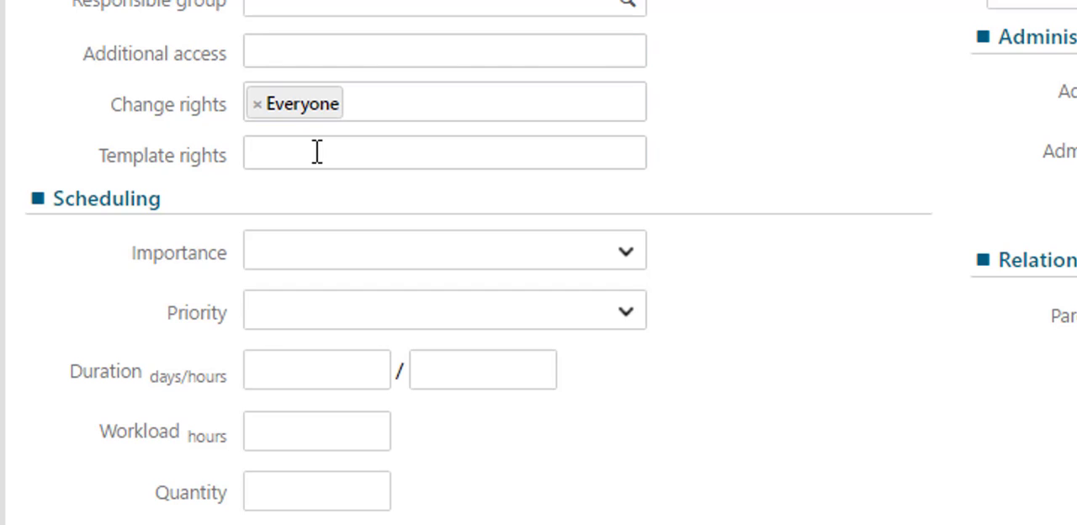
{"action": "left_click", "coordinate": [620, 250]}
{"action": "left_click", "coordinate": [438, 305]}
{"action": "left_click", "coordinate": [560, 301]}
{"action": "left_click", "coordinate": [298, 368]}
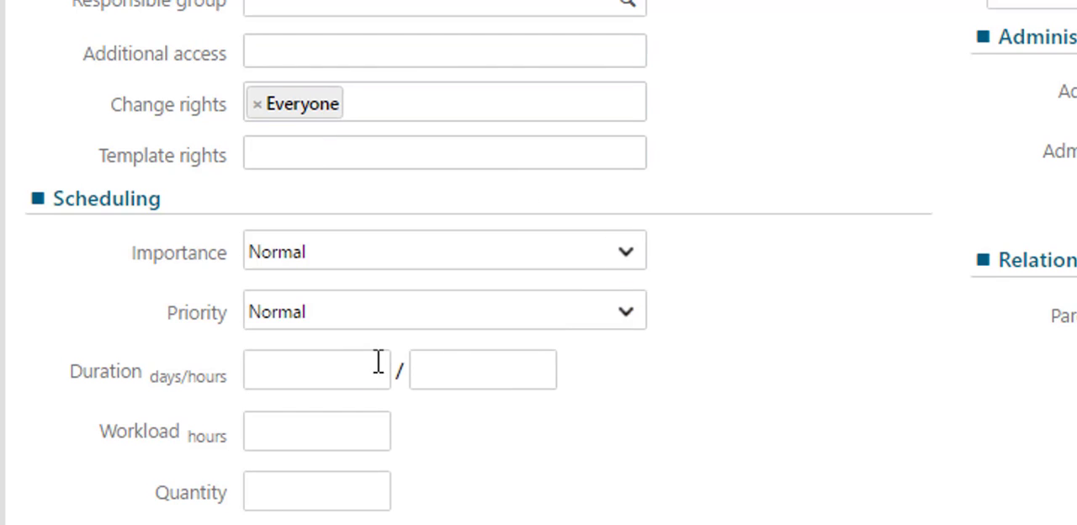
{"action": "left_click", "coordinate": [377, 362]}
{"action": "type", "text": "29"}
{"action": "left_click", "coordinate": [454, 84]}
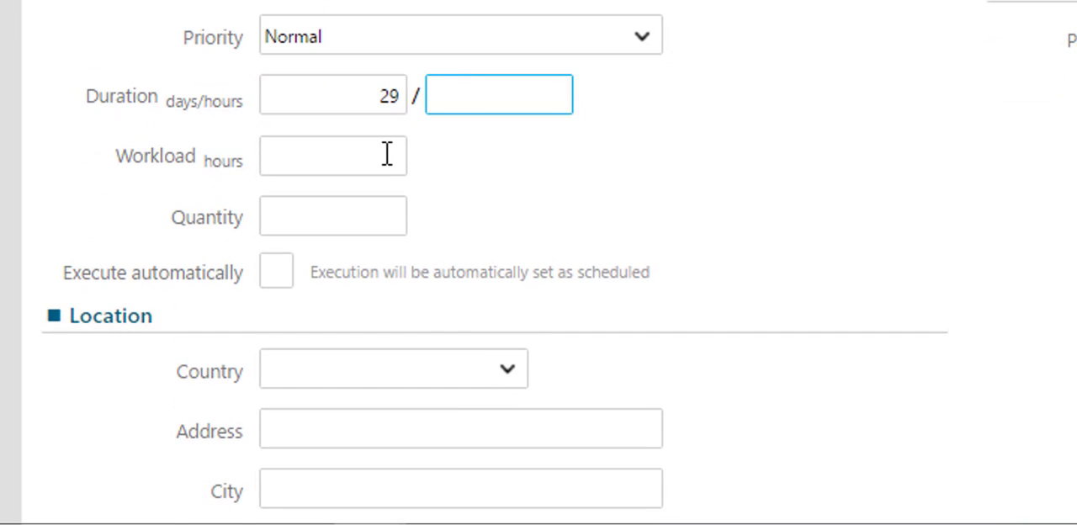
{"action": "scroll", "coordinate": [387, 155], "scroll_direction": "down", "scroll_amount": 1}
{"action": "left_click", "coordinate": [504, 266]}
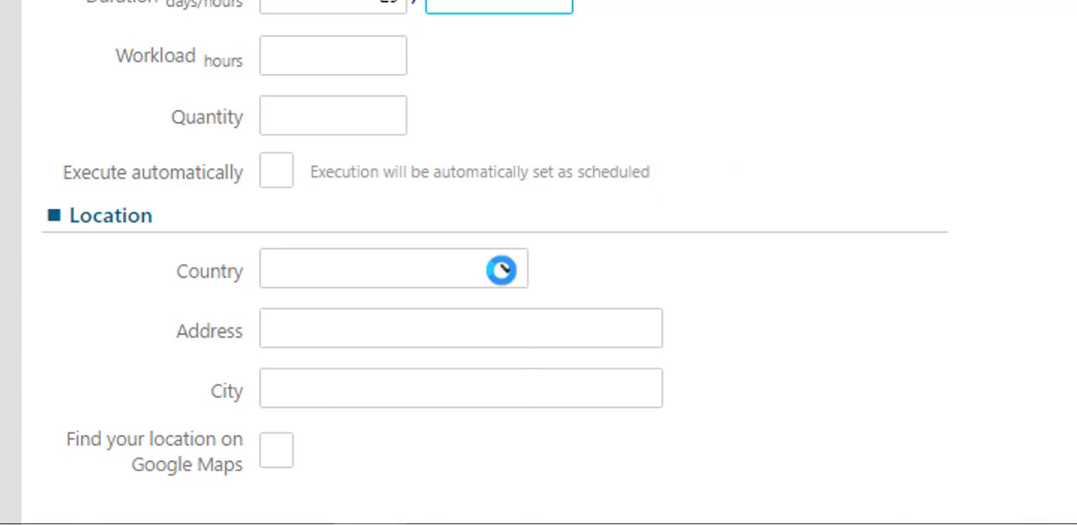
- Enter "We need new employees" as the template's description
{"action": "scroll", "coordinate": [504, 282], "scroll_direction": "down", "scroll_amount": 5}
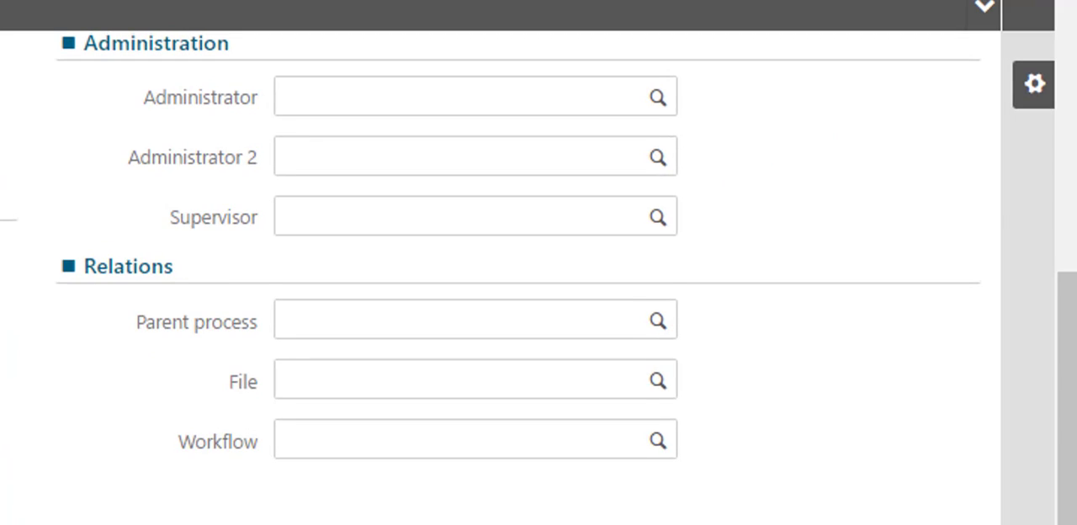
{"action": "scroll", "coordinate": [377, 351], "scroll_direction": "up", "scroll_amount": 5}
{"action": "left_click", "coordinate": [189, 333]}
{"action": "type", "text": "We need new employees"}
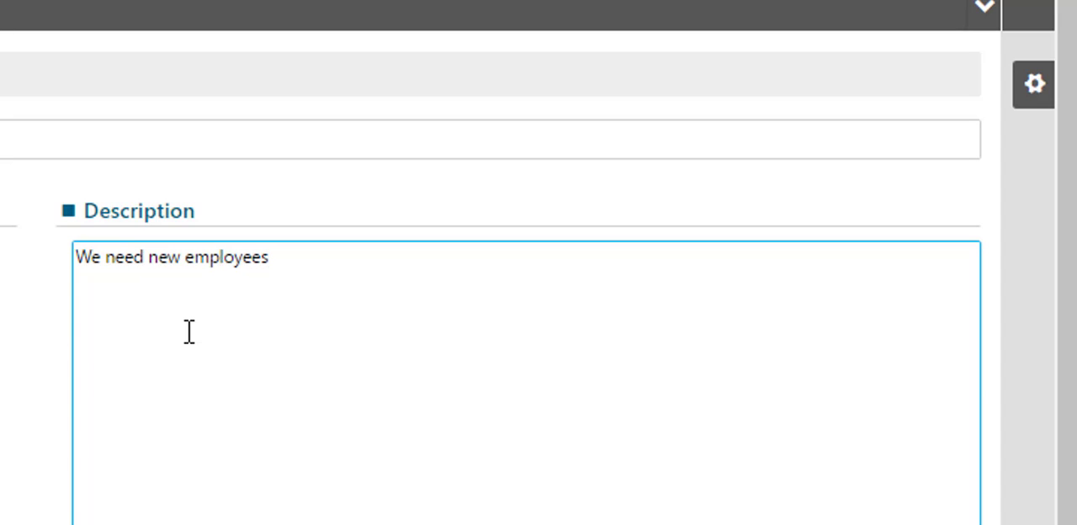
- Set the CFO as the template's Administrator and the HR user listed just after the Finance users as Administrator 2
{"action": "left_click", "coordinate": [476, 266]}
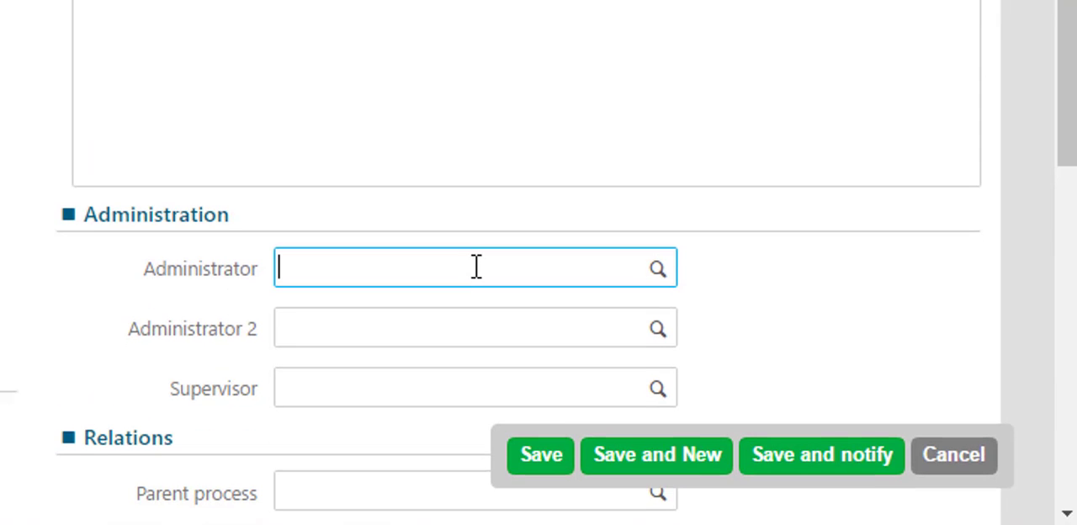
{"action": "type", "text": "Virginia"}
{"action": "key", "text": "Down"}
{"action": "key", "text": "Return"}
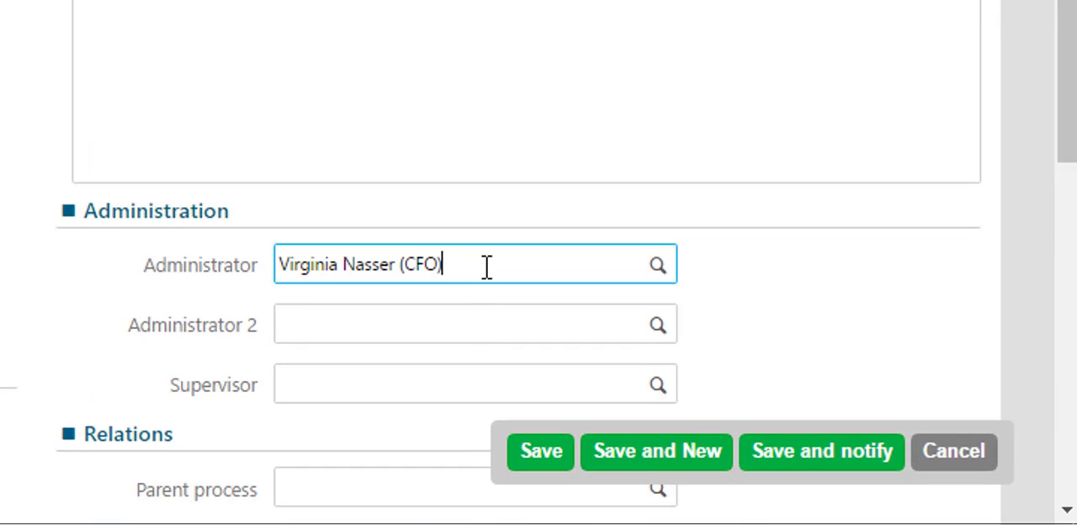
{"action": "left_click", "coordinate": [656, 325]}
{"action": "scroll", "coordinate": [639, 277], "scroll_direction": "down", "scroll_amount": 4}
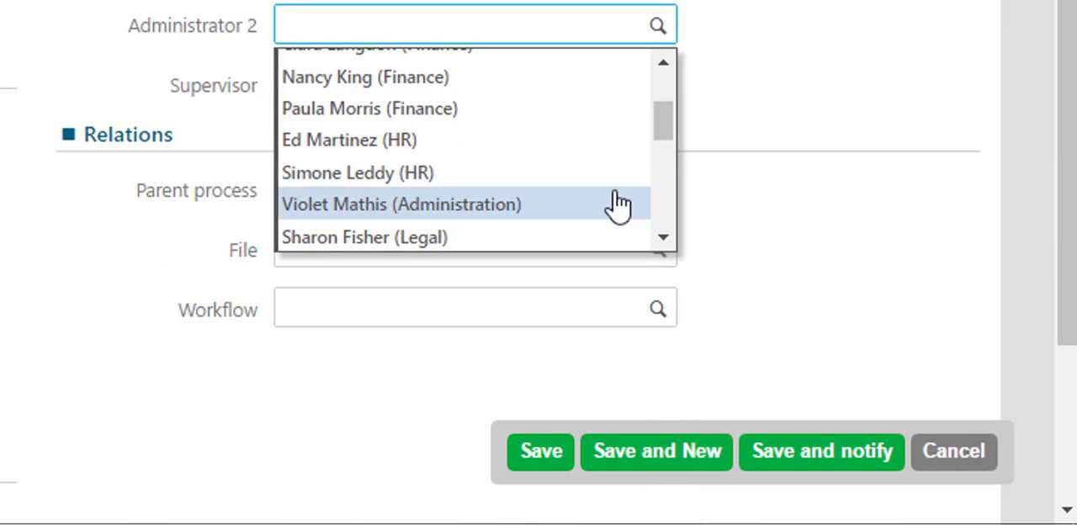
{"action": "left_click", "coordinate": [533, 139]}
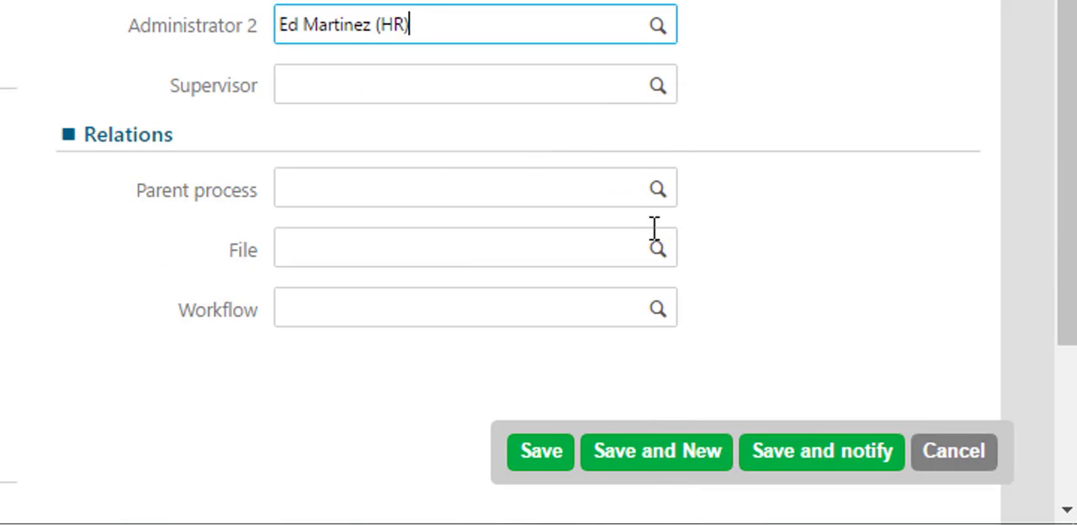
- Link the Recruitment process workflow to the template, save the record and review its summary
{"action": "left_click", "coordinate": [657, 308]}
{"action": "scroll", "coordinate": [620, 286], "scroll_direction": "down", "scroll_amount": 2}
{"action": "left_click", "coordinate": [620, 266]}
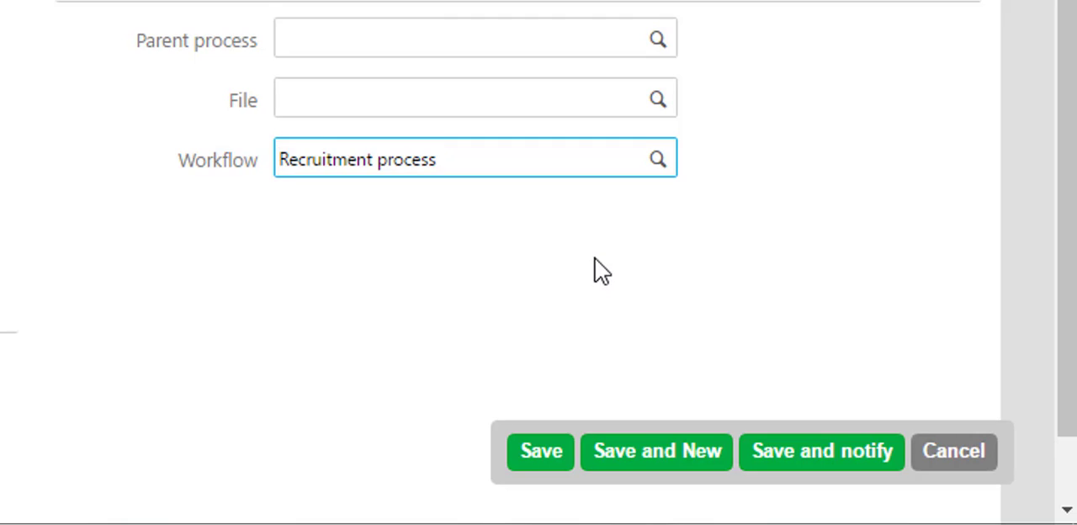
{"action": "left_click", "coordinate": [541, 451]}
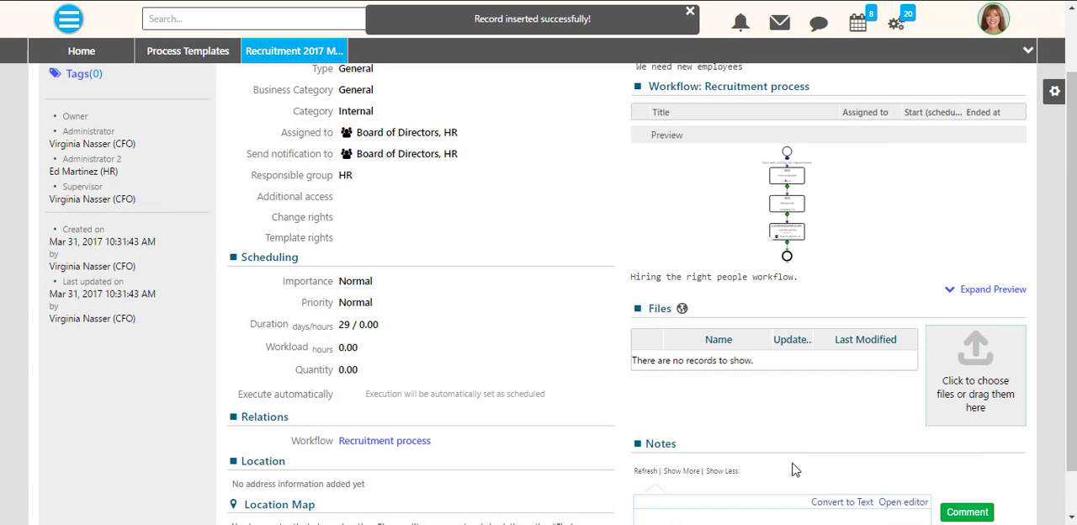
{"action": "scroll", "coordinate": [785, 382], "scroll_direction": "up", "scroll_amount": 1}
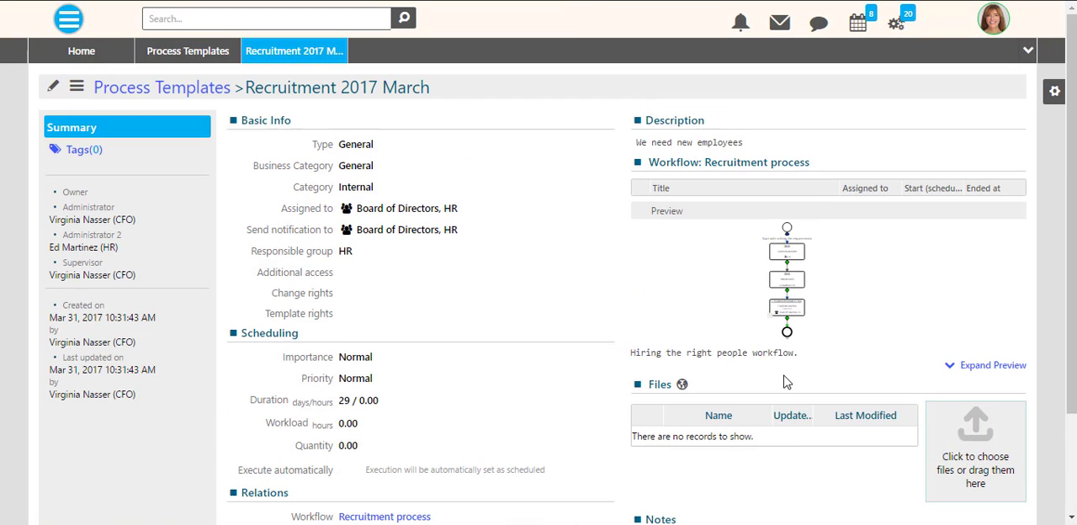
{"action": "scroll", "coordinate": [378, 429], "scroll_direction": "down", "scroll_amount": 2}
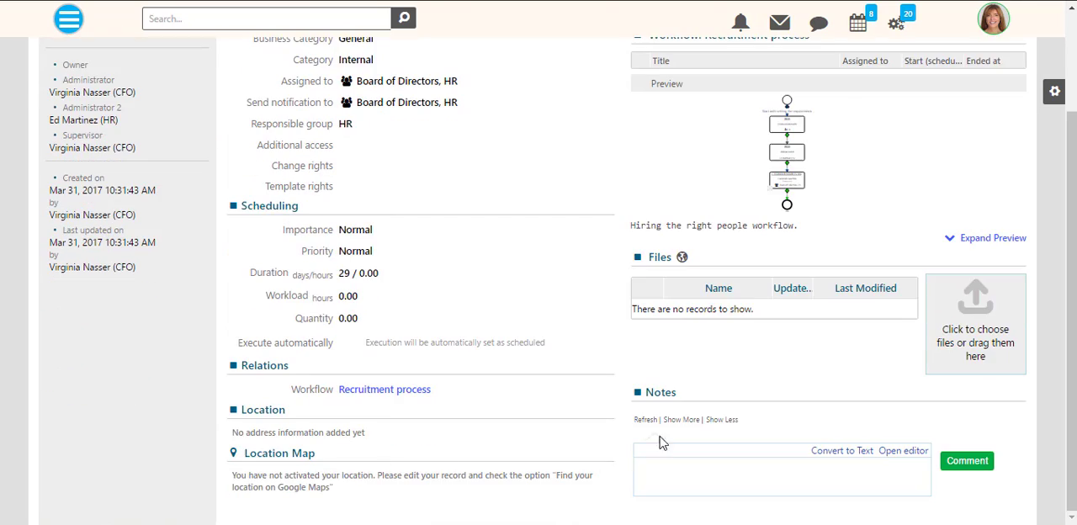
- Close the process template pages and open the generic processes list
{"action": "scroll", "coordinate": [747, 156], "scroll_direction": "up", "scroll_amount": 2}
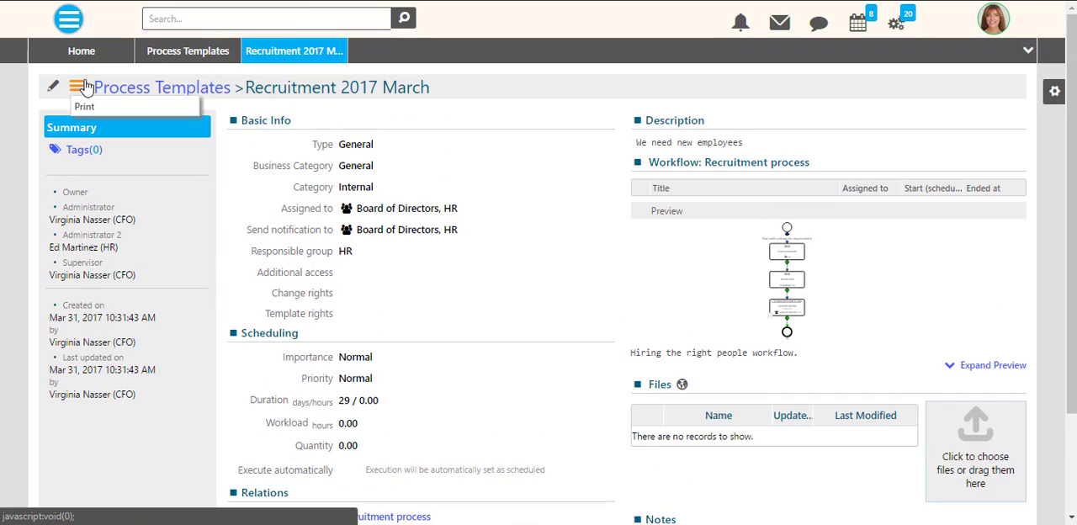
{"action": "left_click", "coordinate": [234, 47]}
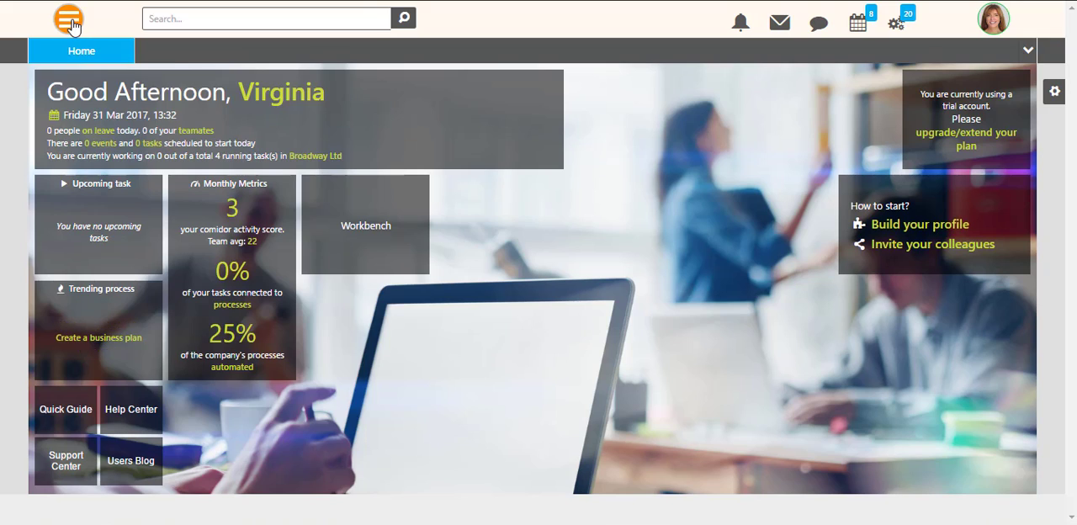
{"action": "left_click", "coordinate": [68, 18]}
{"action": "mouse_move", "coordinate": [96, 248]}
{"action": "left_click", "coordinate": [267, 129]}
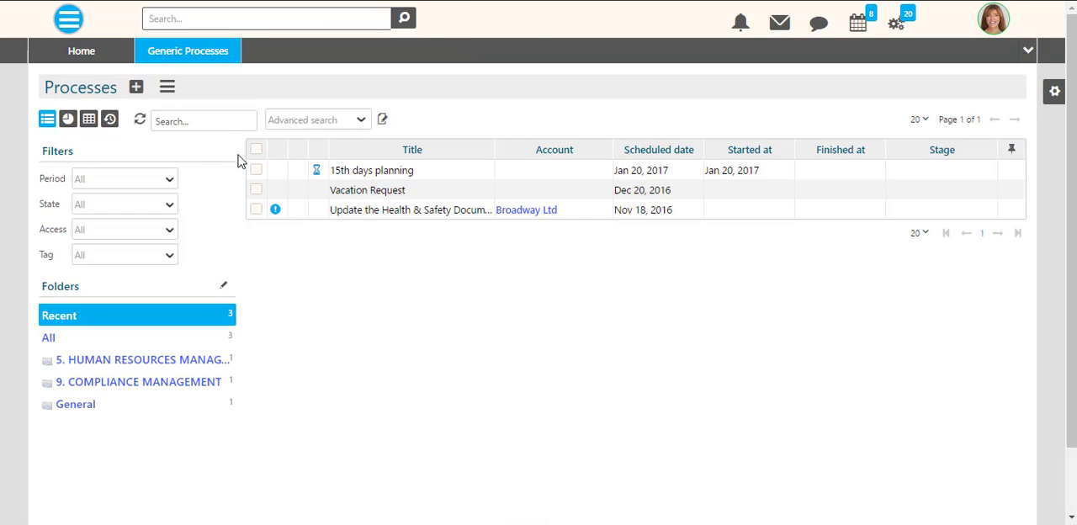
- Start a new process from the Recruitment 2017 March template, titled "Recruitment 2017 March for Financial department"
{"action": "left_click", "coordinate": [135, 87]}
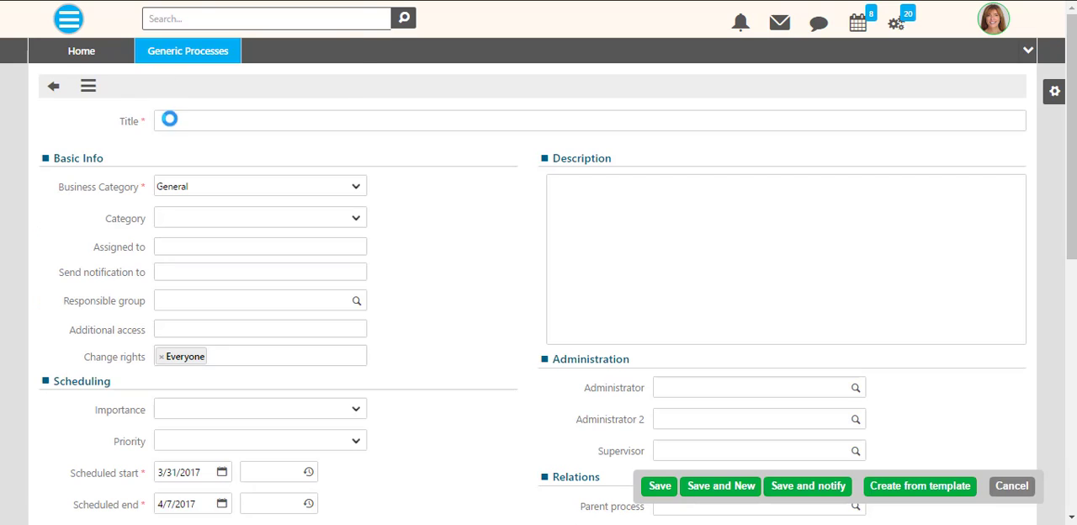
{"action": "left_click", "coordinate": [909, 492]}
{"action": "left_click", "coordinate": [449, 104]}
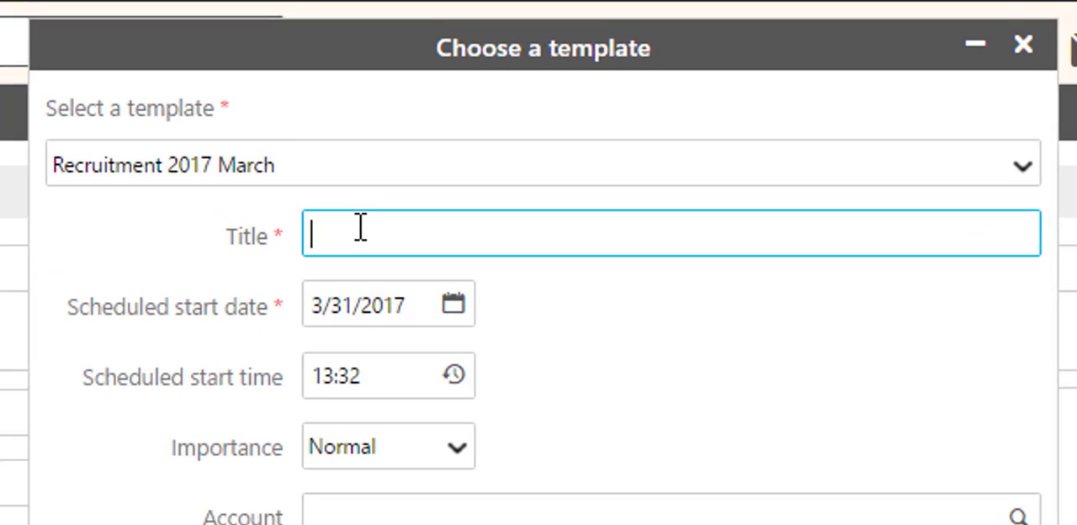
{"action": "type", "text": "Recr"}
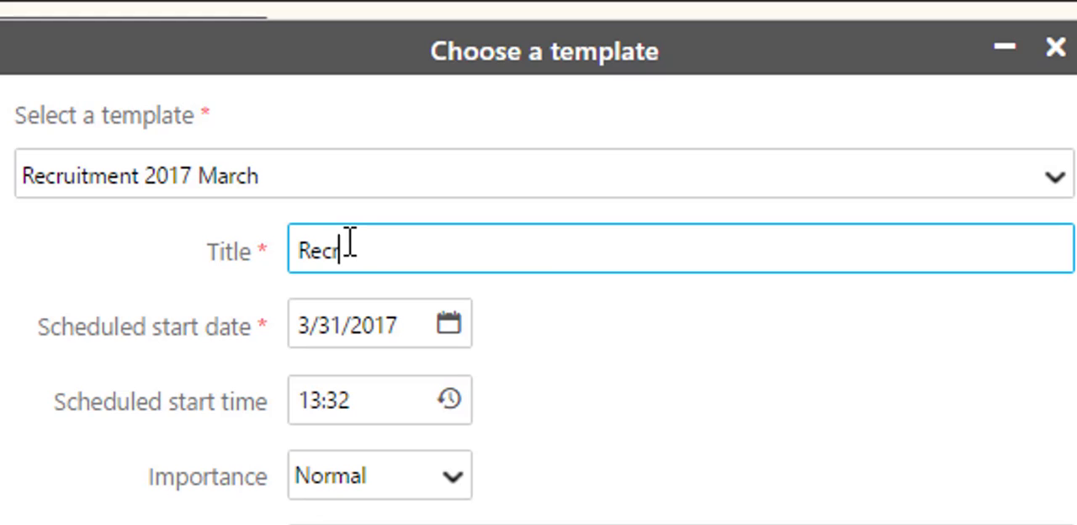
{"action": "type", "text": "uitment 2017 March fo"}
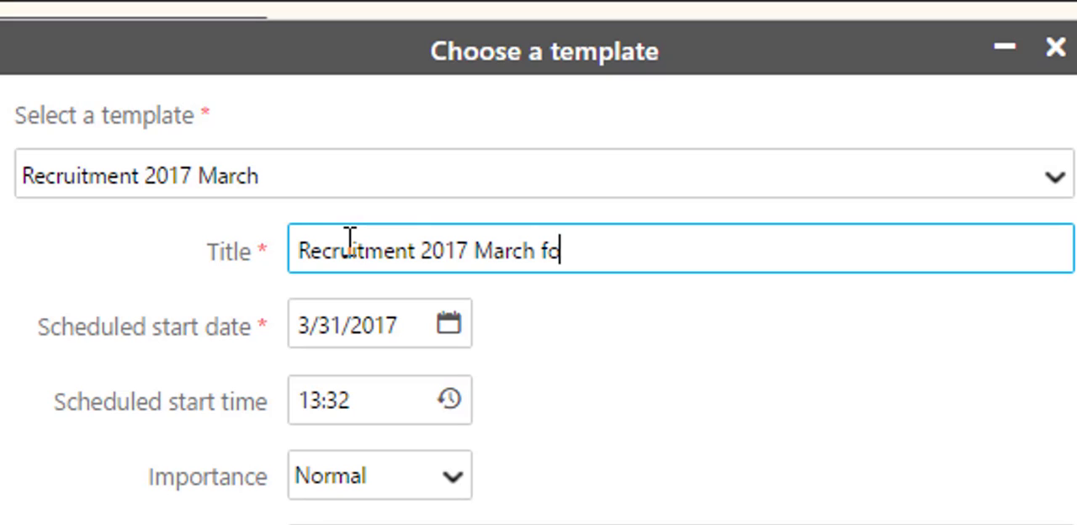
{"action": "type", "text": "r Financial department"}
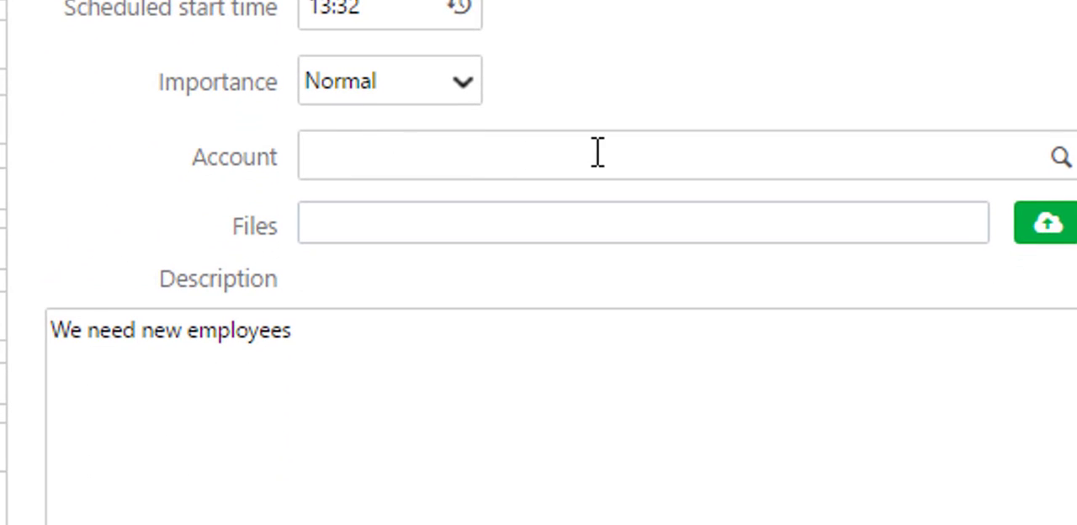
- Set the account to Broadway Ltd, complete the description as "We need new employees in the financial department!" and create the process
{"action": "left_click", "coordinate": [814, 167]}
{"action": "left_click", "coordinate": [432, 246]}
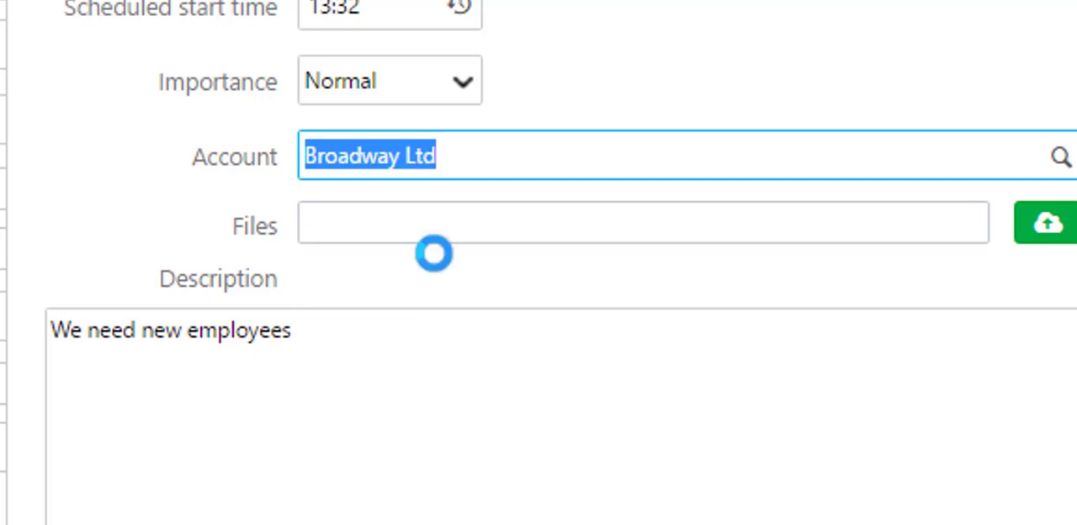
{"action": "left_click", "coordinate": [390, 329]}
{"action": "type", "text": "in the financial "}
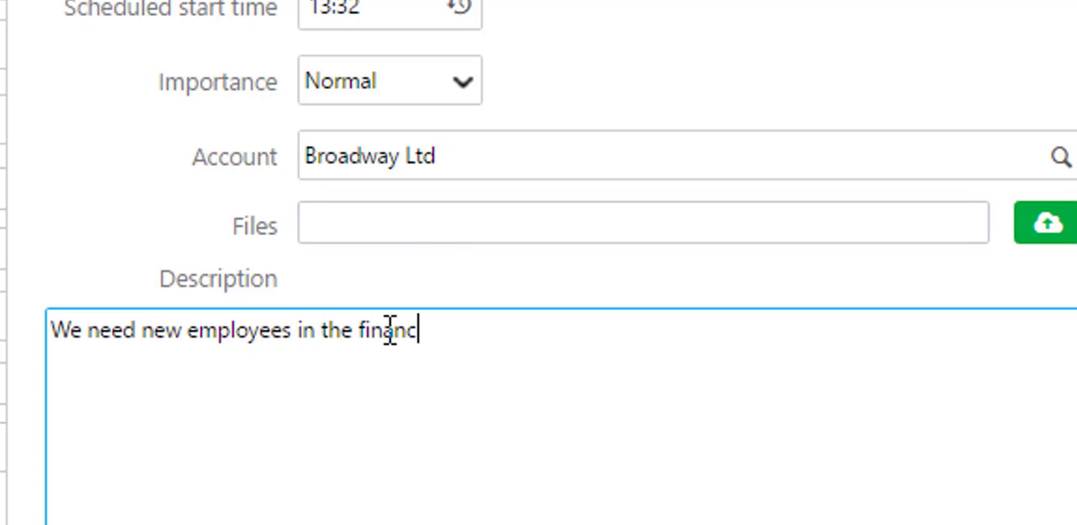
{"action": "type", "text": "department!"}
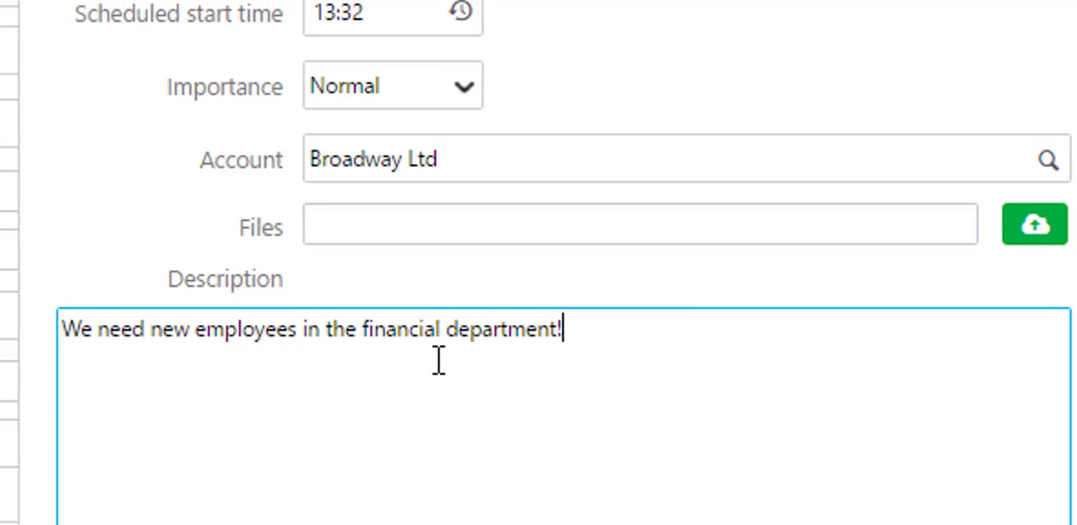
{"action": "left_click", "coordinate": [672, 484]}
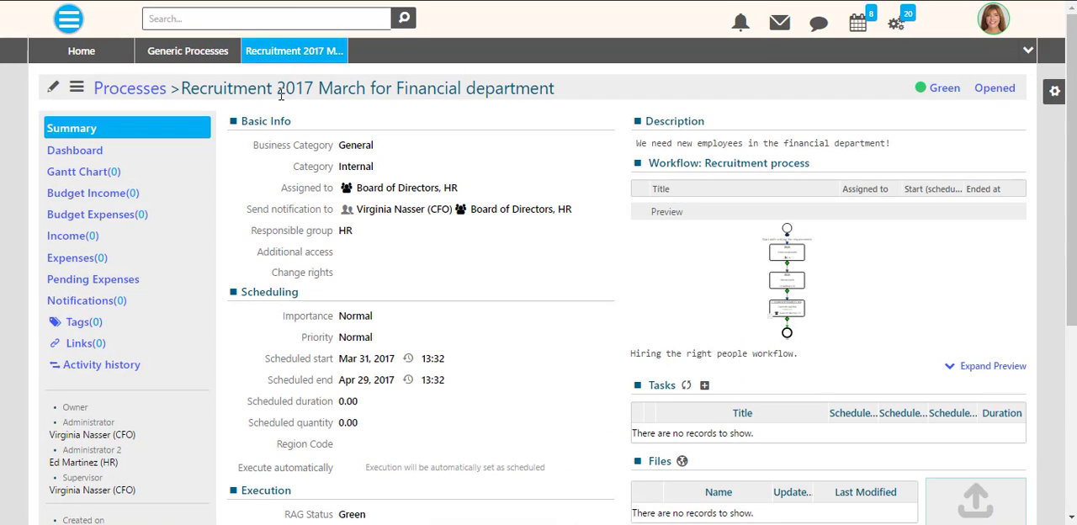
- Review the new process's summary and RAG status options, and examine its Recruitment process workflow in the expanded preview
{"action": "scroll", "coordinate": [740, 355], "scroll_direction": "down", "scroll_amount": 4}
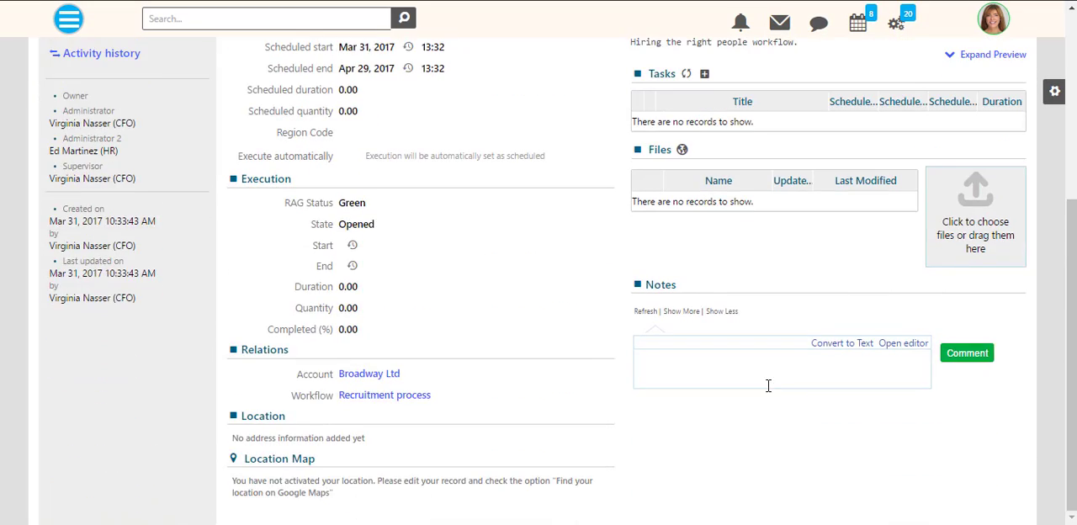
{"action": "scroll", "coordinate": [764, 379], "scroll_direction": "up", "scroll_amount": 4}
{"action": "left_click", "coordinate": [767, 254]}
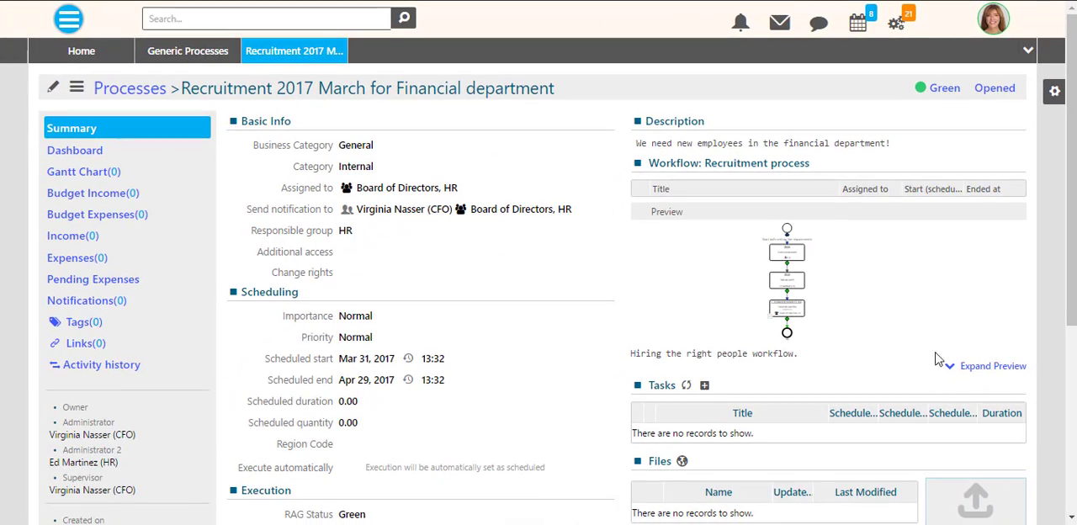
{"action": "left_click", "coordinate": [948, 366]}
{"action": "scroll", "coordinate": [1021, 360], "scroll_direction": "down", "scroll_amount": 5}
{"action": "scroll", "coordinate": [992, 336], "scroll_direction": "up", "scroll_amount": 5}
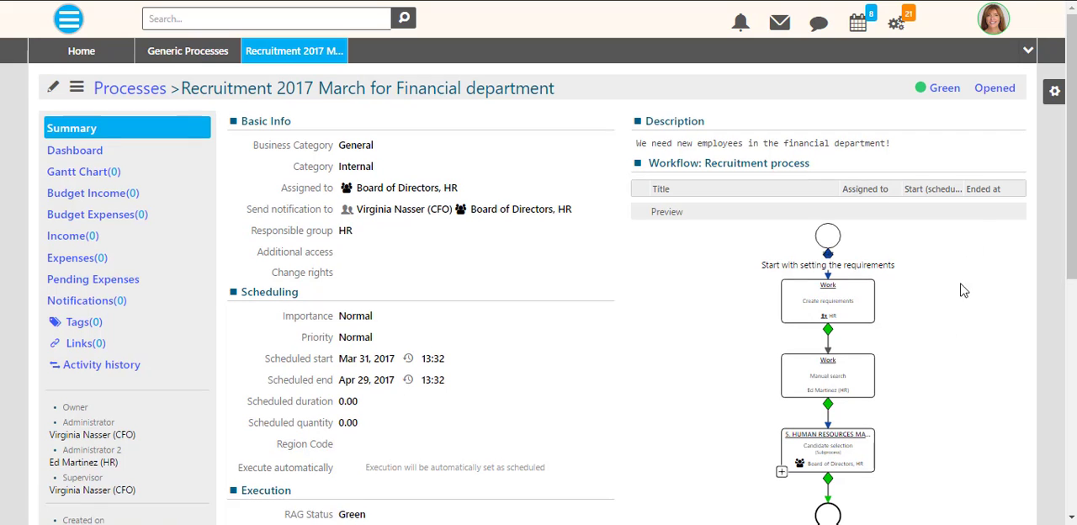
{"action": "left_click", "coordinate": [924, 92]}
{"action": "left_click", "coordinate": [923, 92]}
- Change the process's state from Opened to Running and save its start as 3/31/2017 at 13:36
{"action": "left_click", "coordinate": [997, 91]}
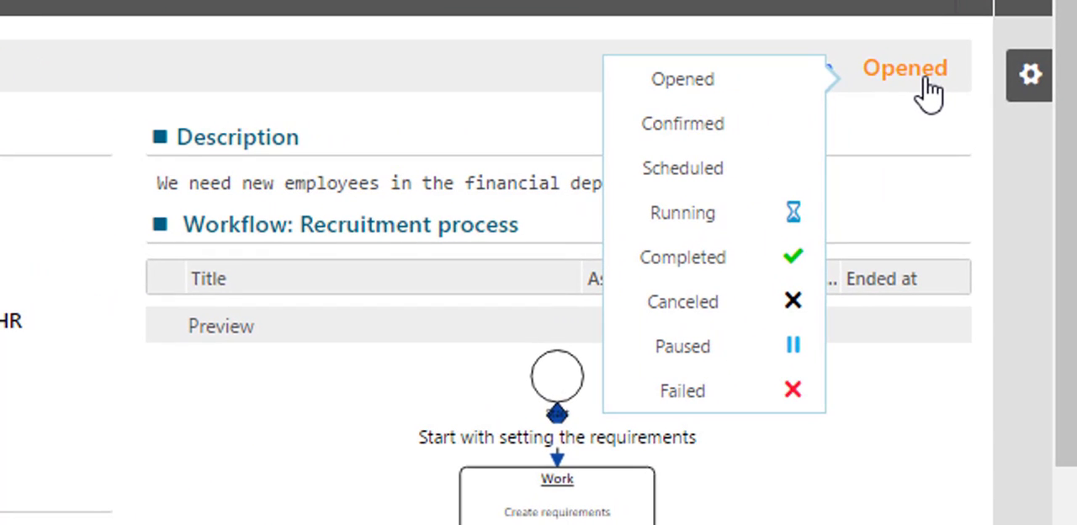
{"action": "left_click", "coordinate": [756, 223]}
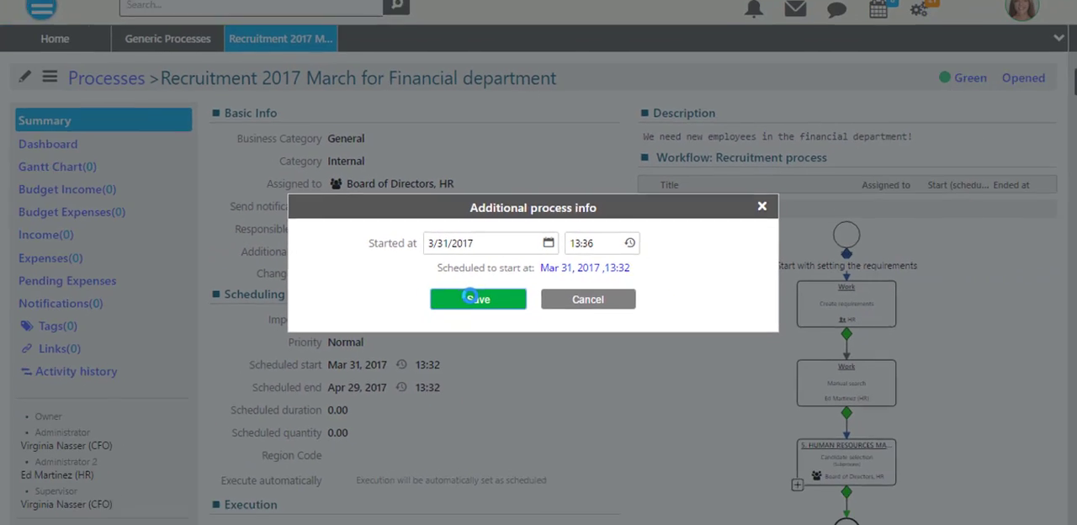
{"action": "left_click", "coordinate": [421, 336]}
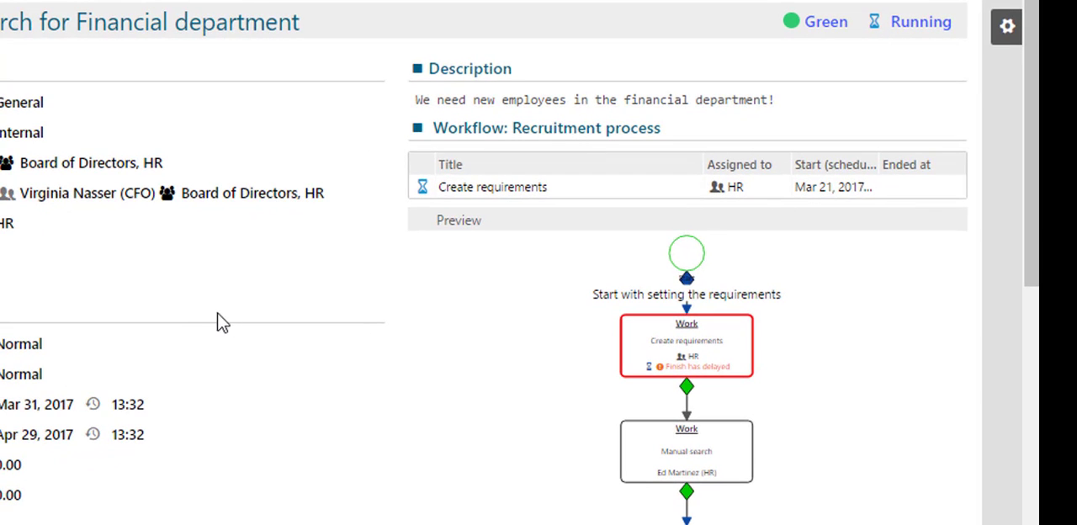
- Examine the Create requirements details and the running process's summary, and close the process and the processes list
{"action": "left_click", "coordinate": [716, 360]}
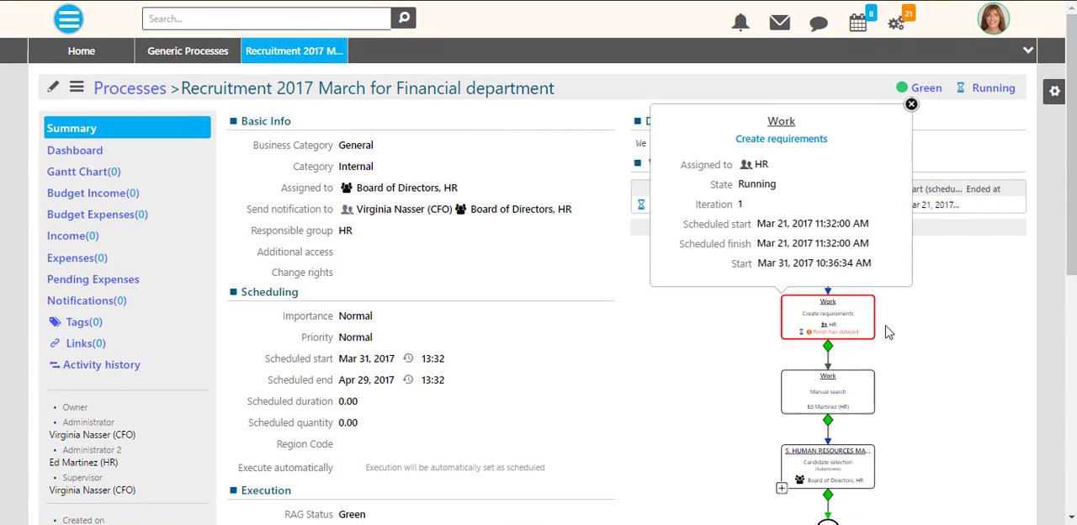
{"action": "scroll", "coordinate": [956, 334], "scroll_direction": "down", "scroll_amount": 5}
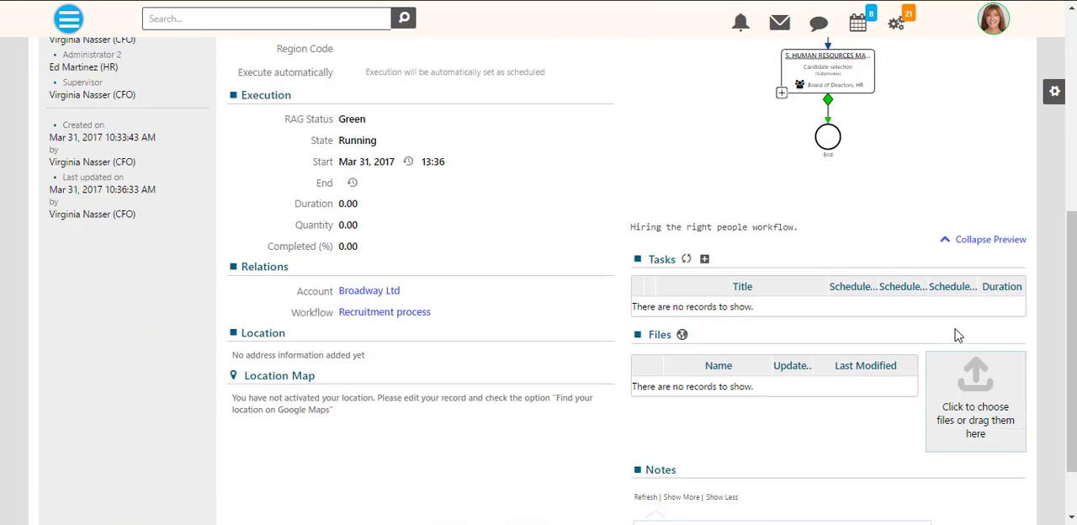
{"action": "scroll", "coordinate": [957, 334], "scroll_direction": "up", "scroll_amount": 5}
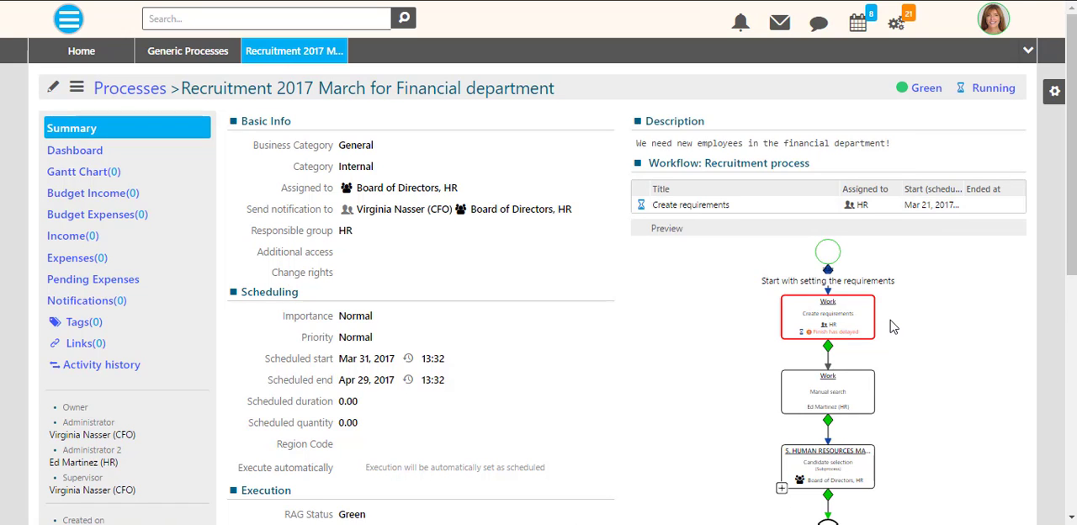
{"action": "scroll", "coordinate": [893, 327], "scroll_direction": "down", "scroll_amount": 1}
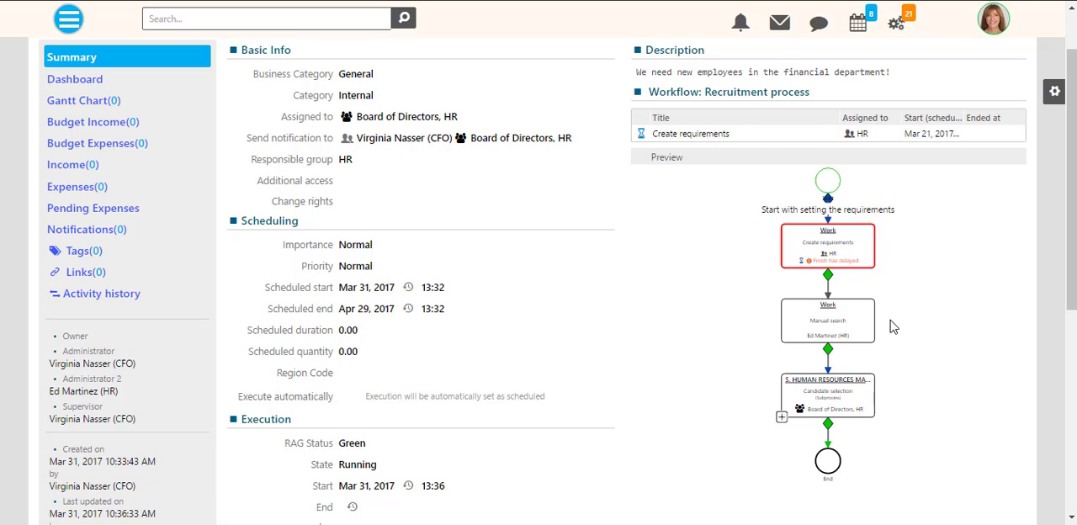
{"action": "scroll", "coordinate": [893, 327], "scroll_direction": "down", "scroll_amount": 1}
{"action": "scroll", "coordinate": [893, 327], "scroll_direction": "down", "scroll_amount": 3}
{"action": "scroll", "coordinate": [399, 265], "scroll_direction": "up", "scroll_amount": 4}
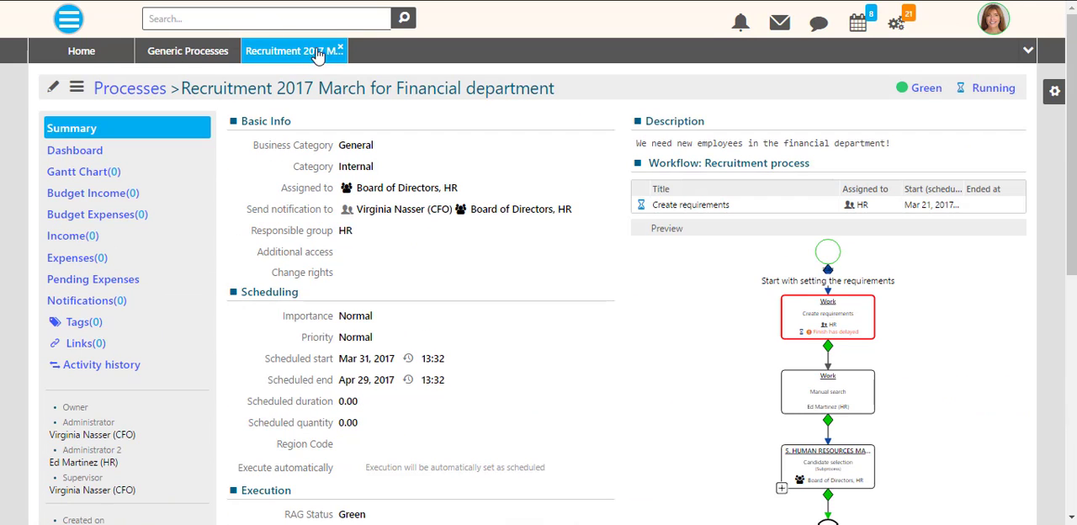
{"action": "left_click", "coordinate": [340, 51]}
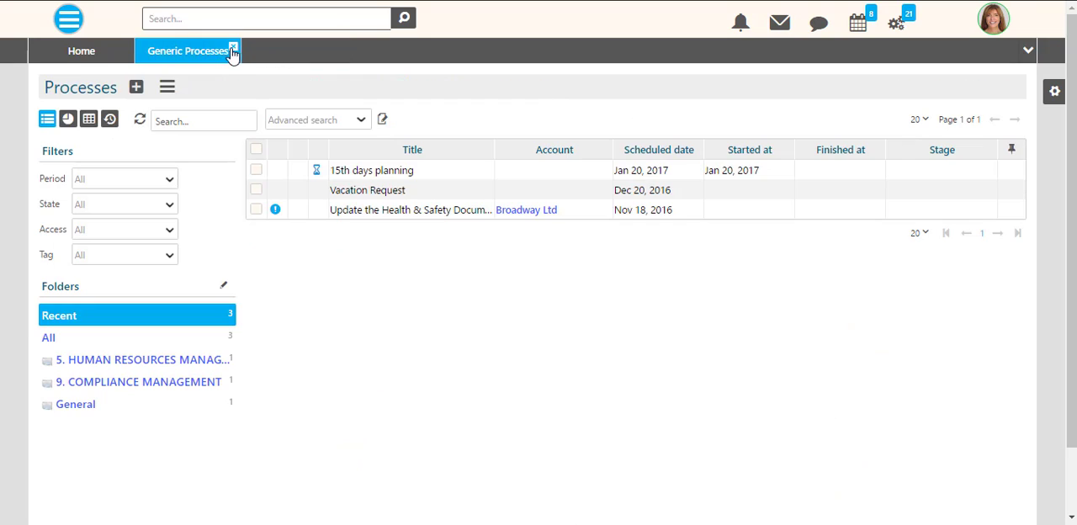
{"action": "left_click", "coordinate": [234, 48]}
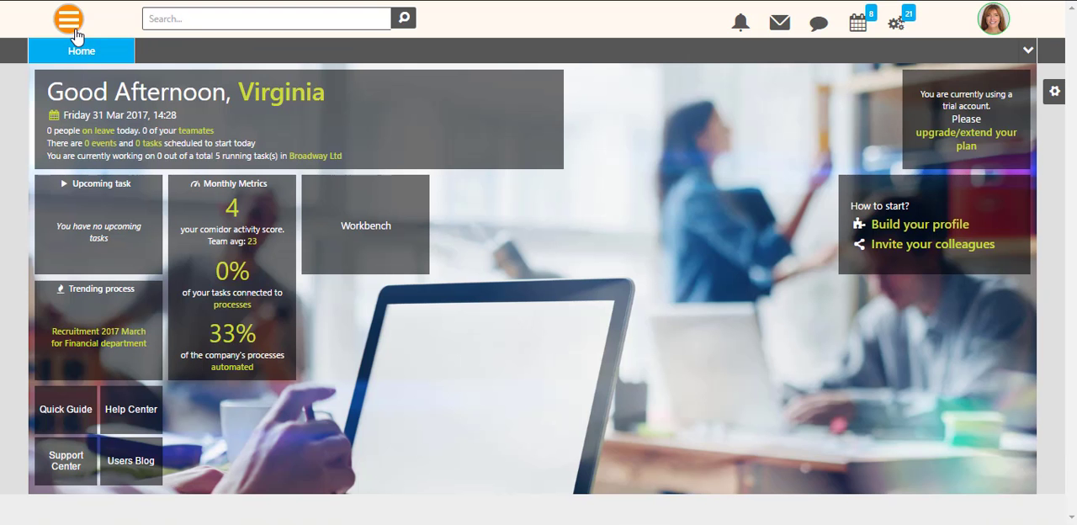